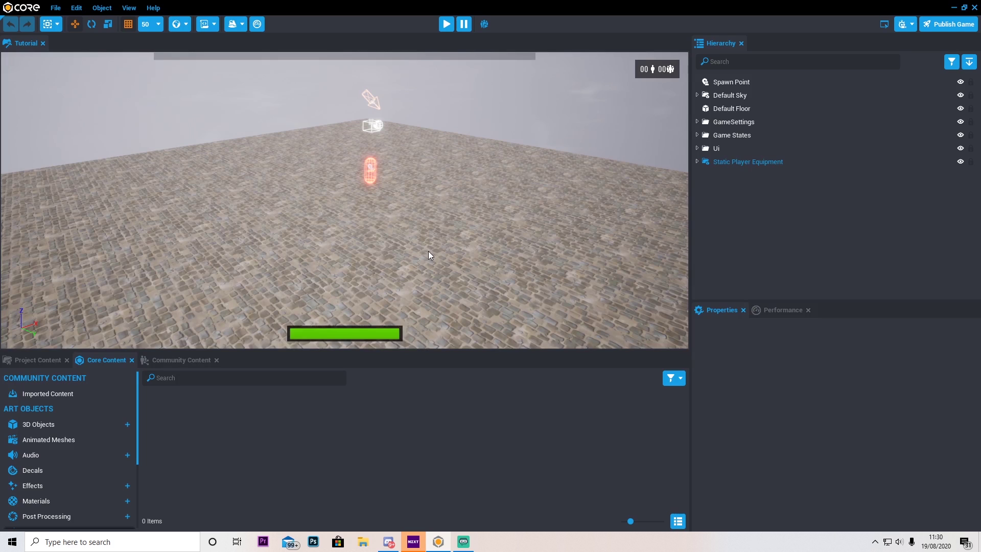
Step: Place a Dresser 01 from the 3D Objects content on the floor
click(85, 428)
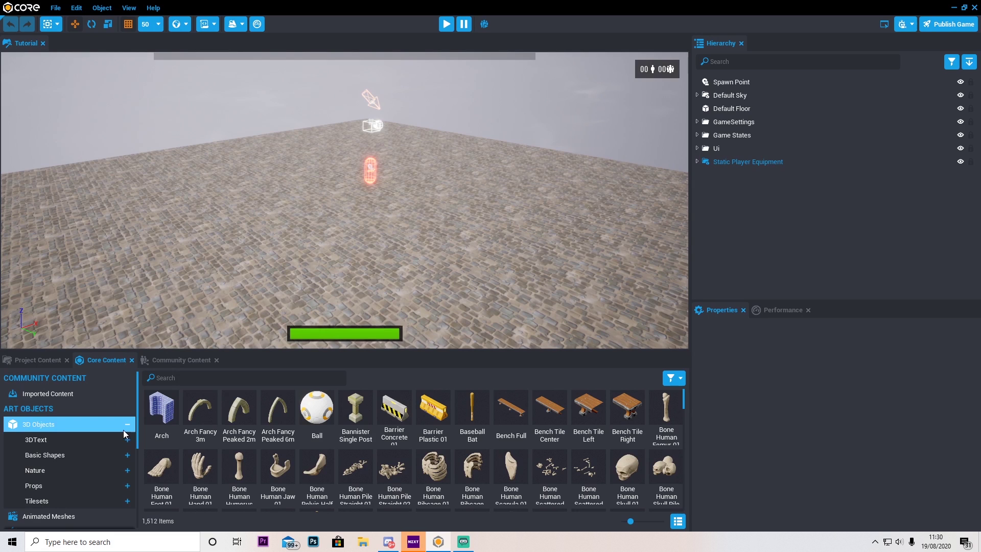
scroll(468, 422, down, 5)
scroll(466, 423, down, 10)
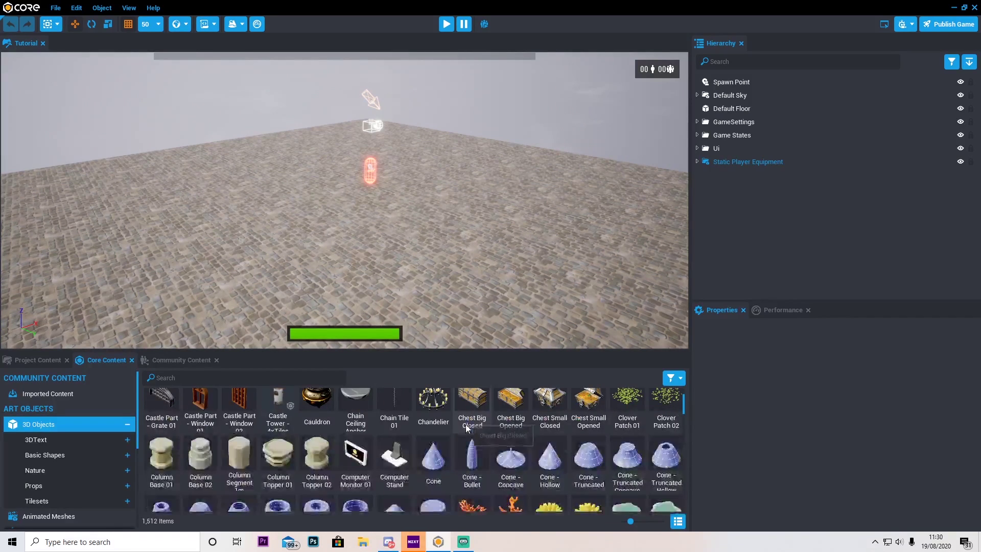
scroll(138, 434, down, 2)
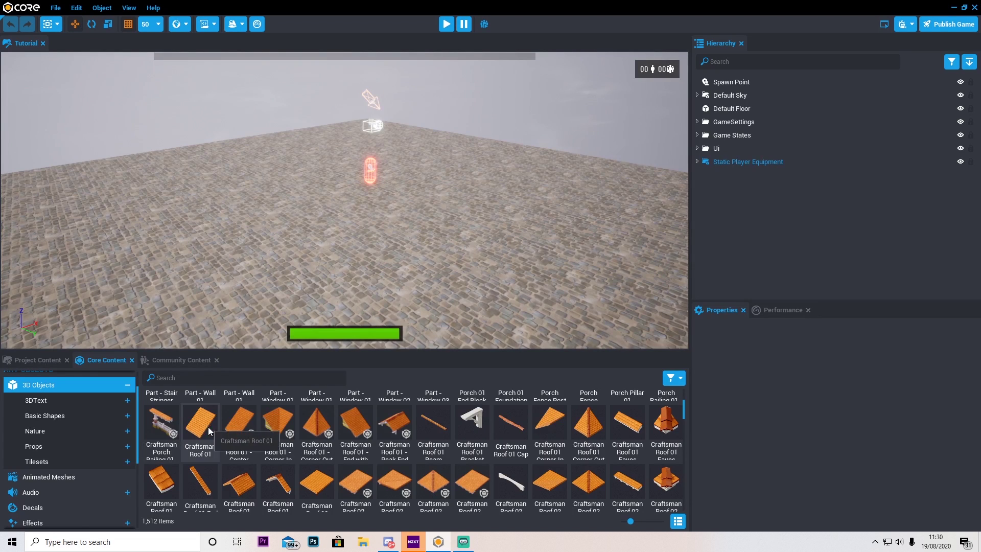
scroll(375, 453, down, 1)
scroll(376, 452, down, 5)
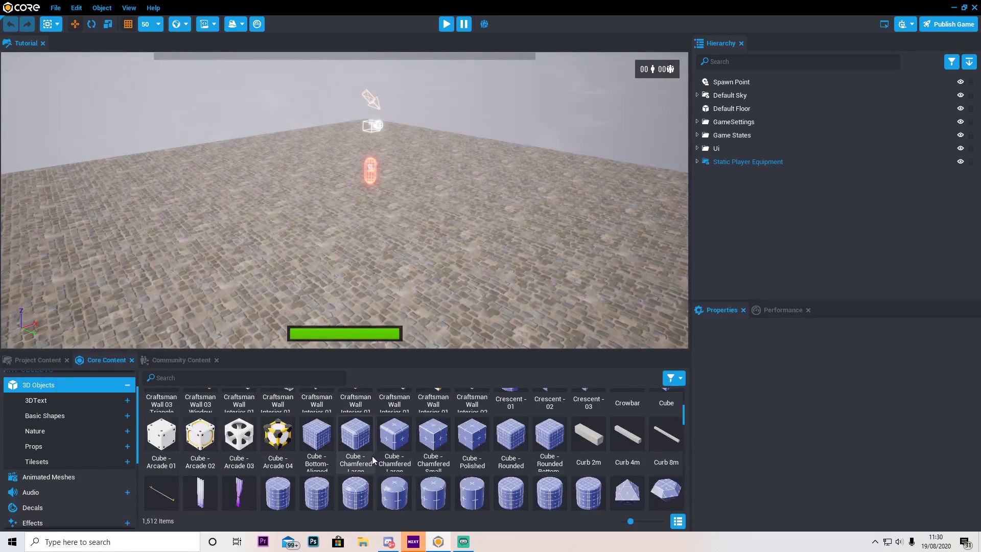
scroll(289, 435, down, 3)
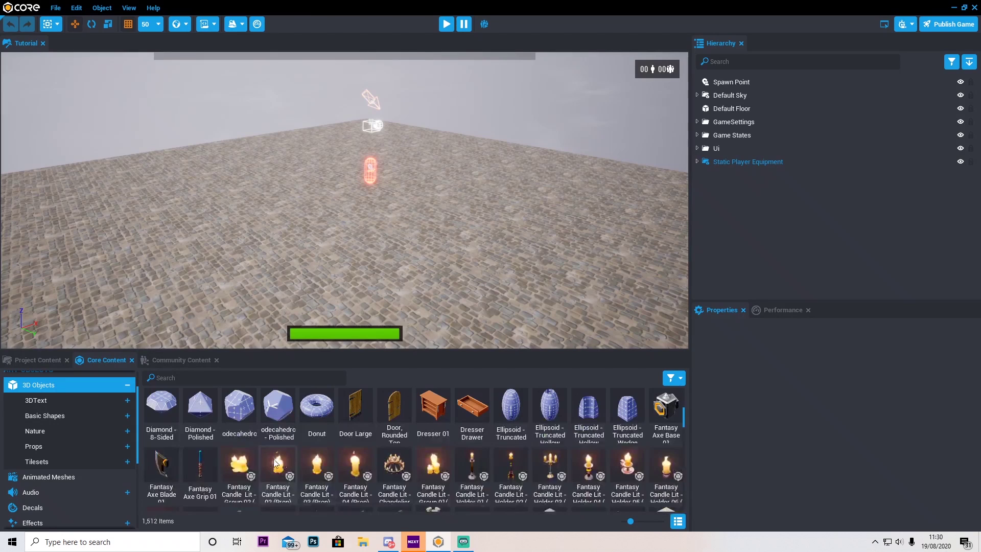
drag(432, 408, 416, 271)
Step: Try moving the dresser across the floor, then delete it from the scene
scroll(528, 301, up, 3)
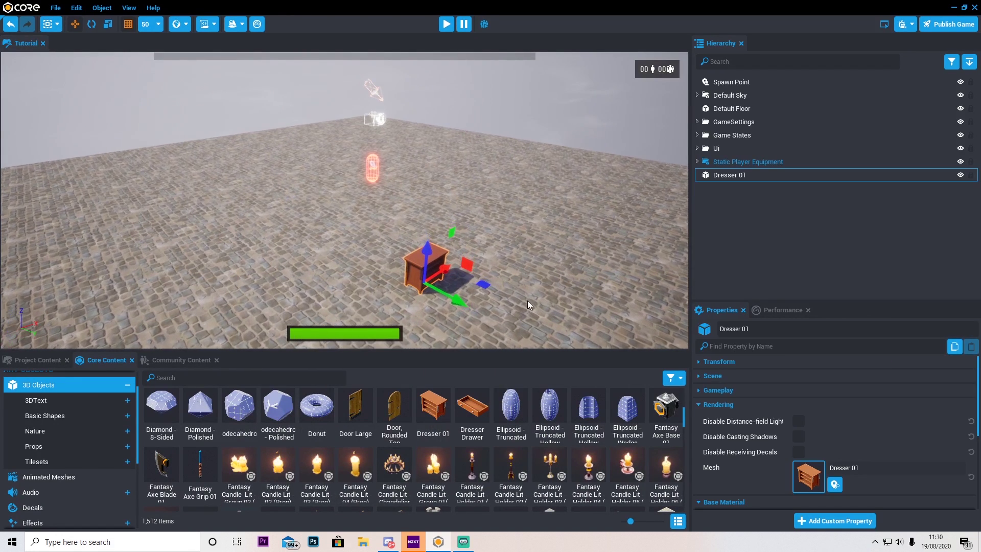
drag(461, 303, 363, 173)
key(Delete)
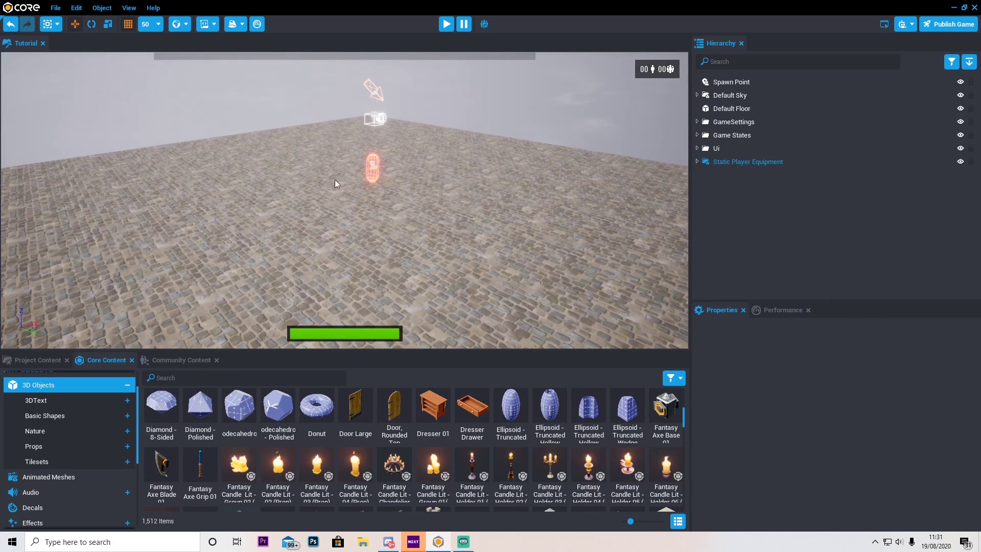
Step: Find the Asphalt 01 material in the Materials content and apply it to the default floor
scroll(335, 179, down, 8)
right_drag(419, 244, 642, 270)
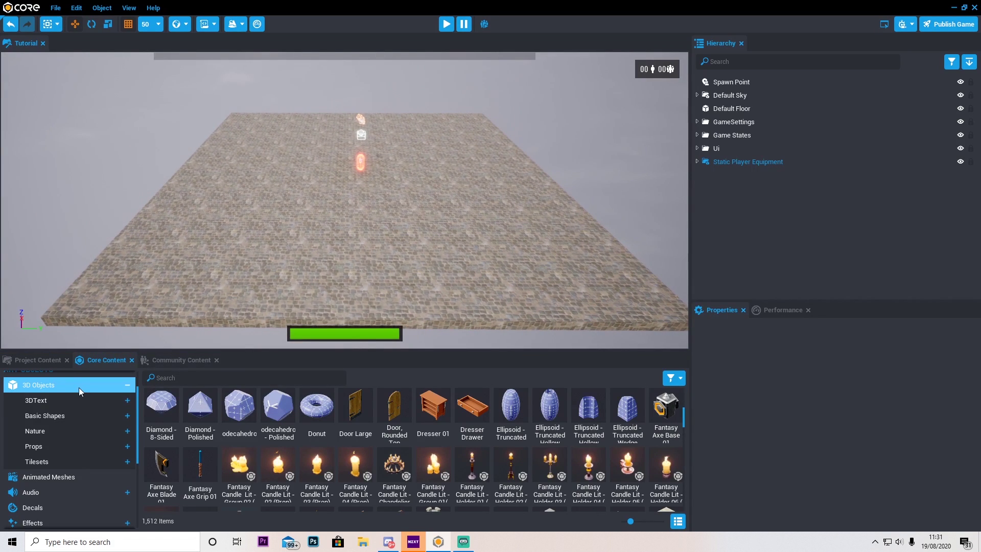
scroll(78, 387, up, 1)
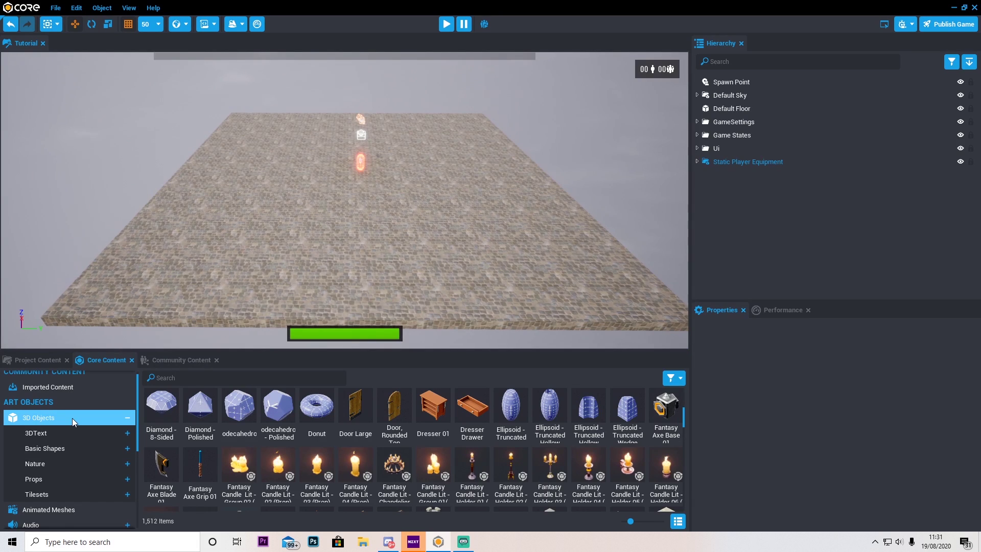
click(72, 418)
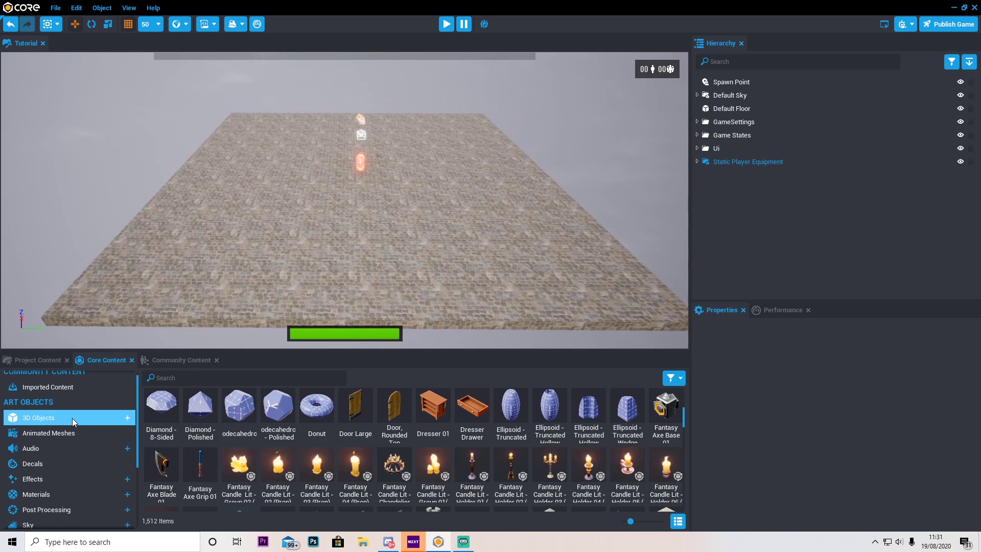
click(52, 493)
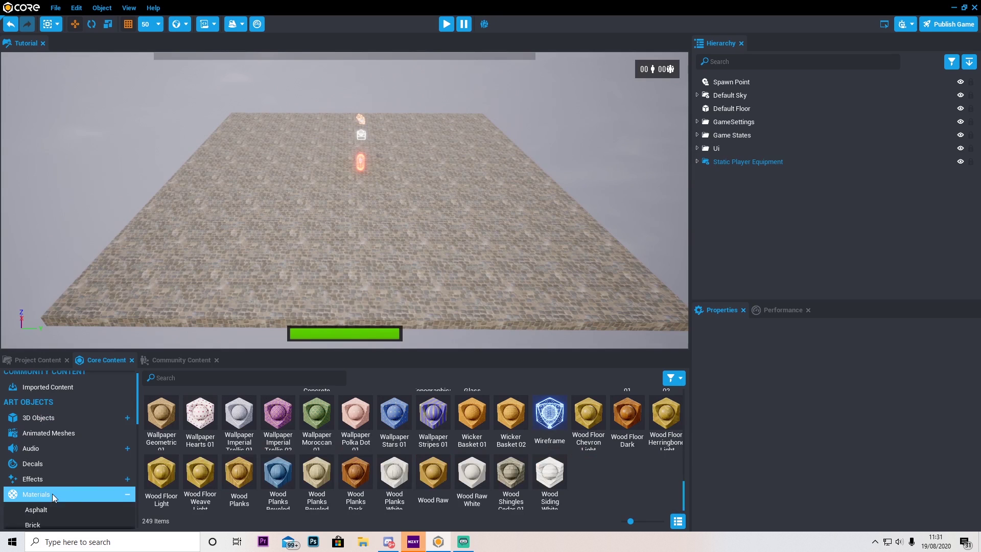
scroll(256, 440, up, 5)
scroll(256, 439, up, 10)
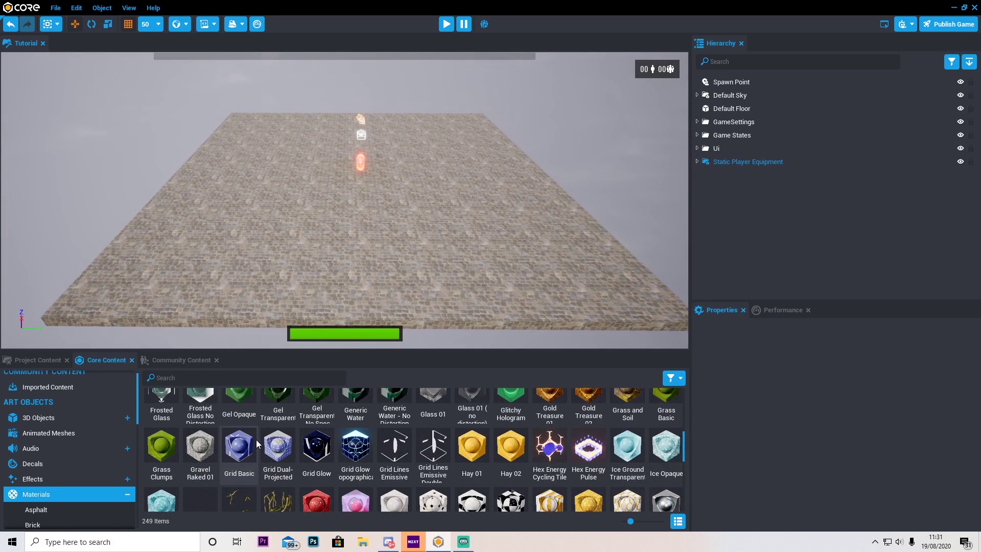
scroll(259, 440, up, 8)
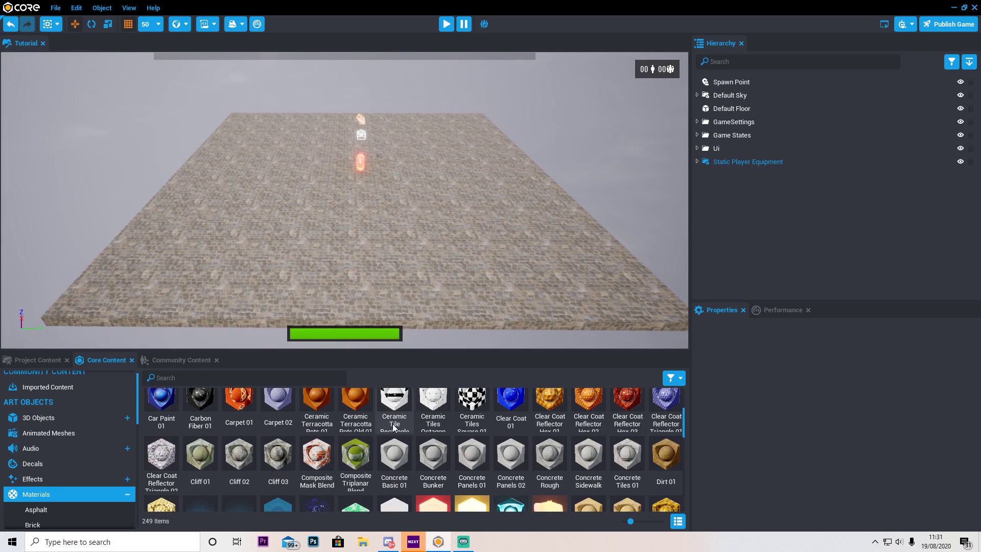
scroll(394, 426, up, 5)
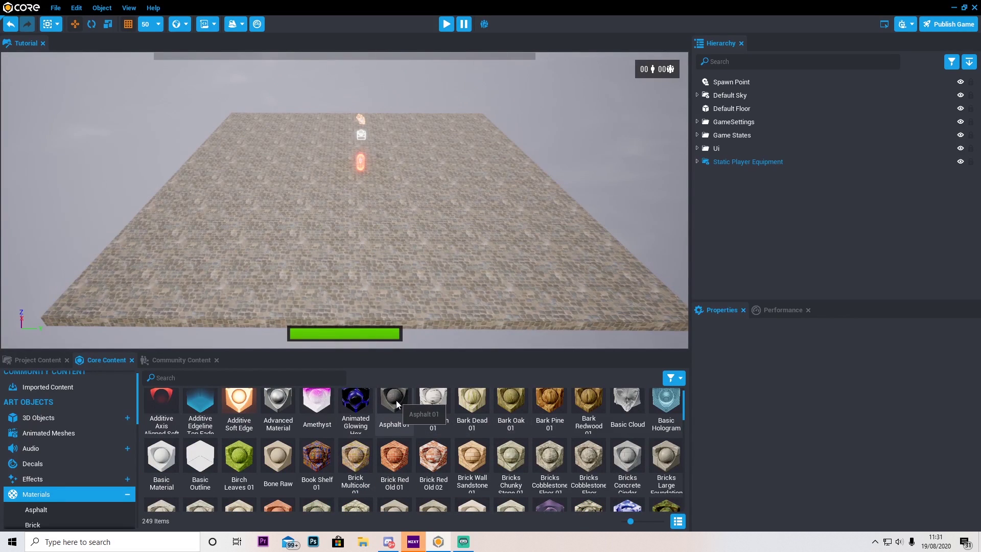
drag(397, 401, 417, 277)
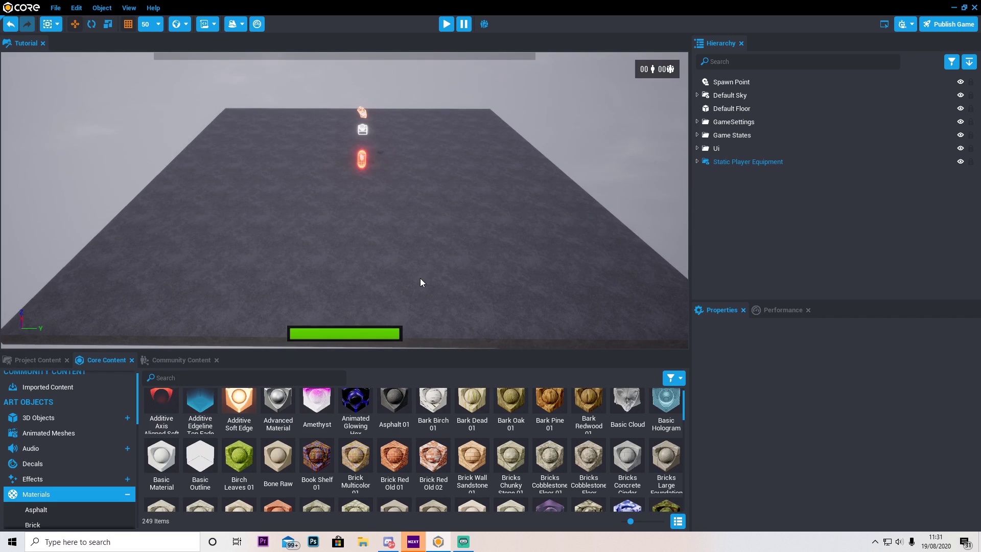
Step: Browse the Basic Shapes in the 3D Objects content and place an Arch on the floor
click(60, 418)
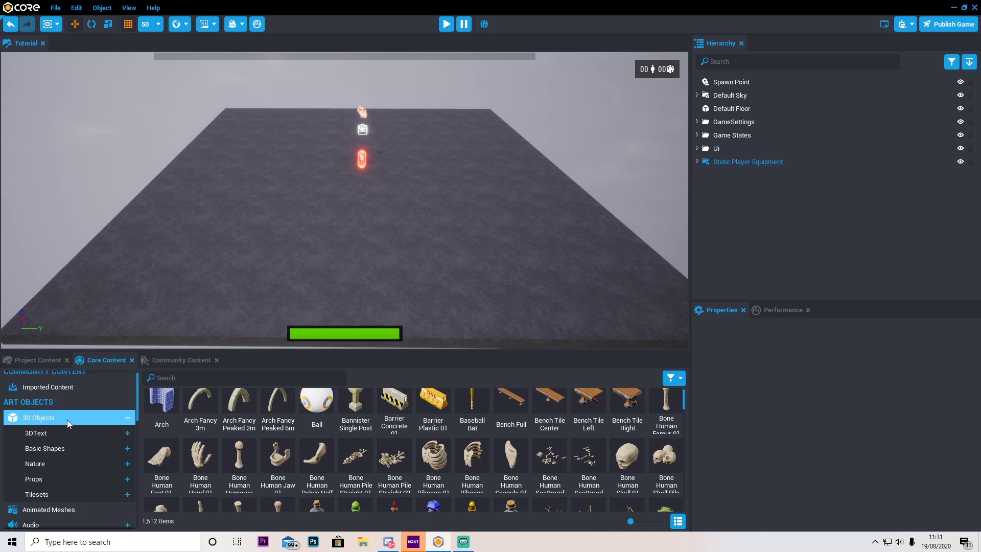
scroll(229, 417, down, 3)
scroll(229, 416, down, 10)
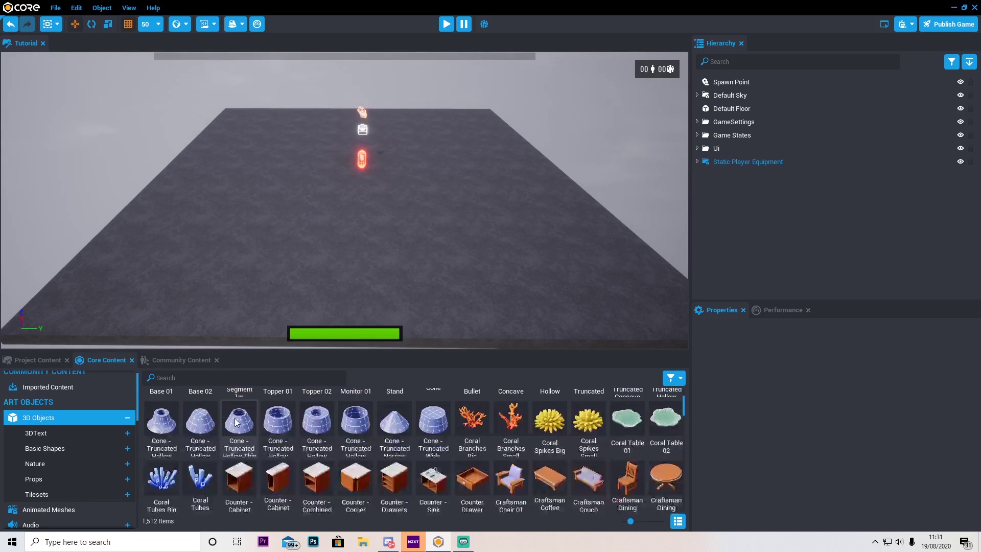
scroll(237, 422, down, 6)
click(87, 448)
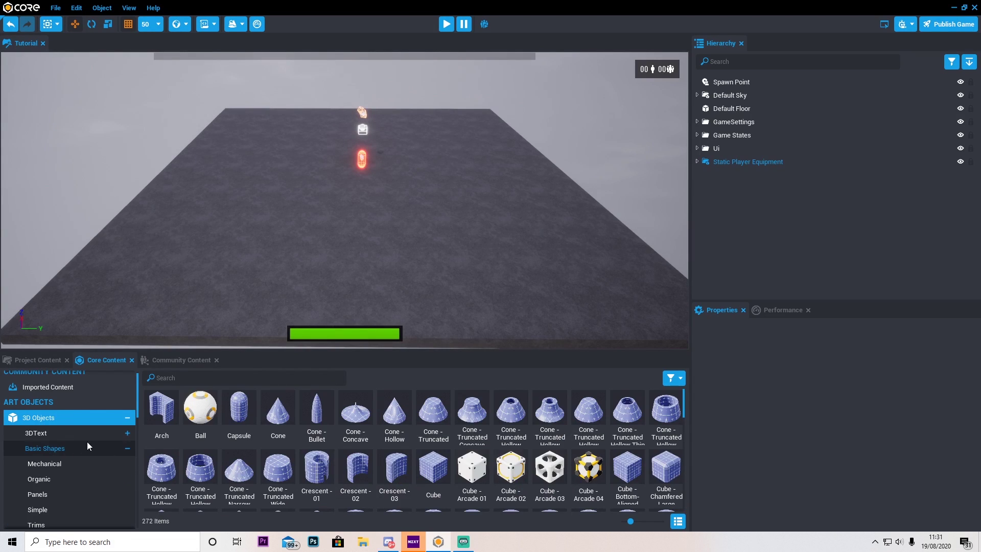
click(69, 450)
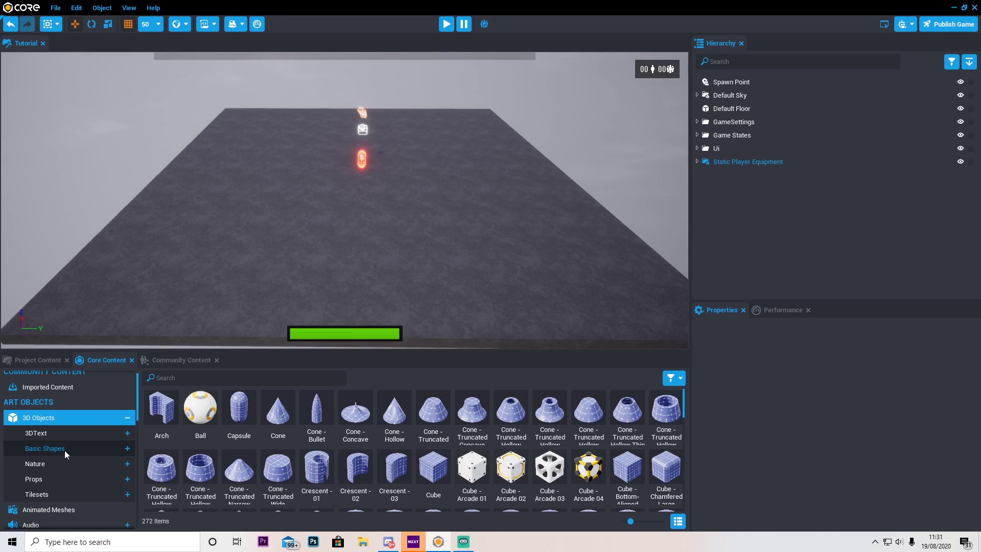
scroll(228, 444, down, 6)
scroll(227, 444, down, 8)
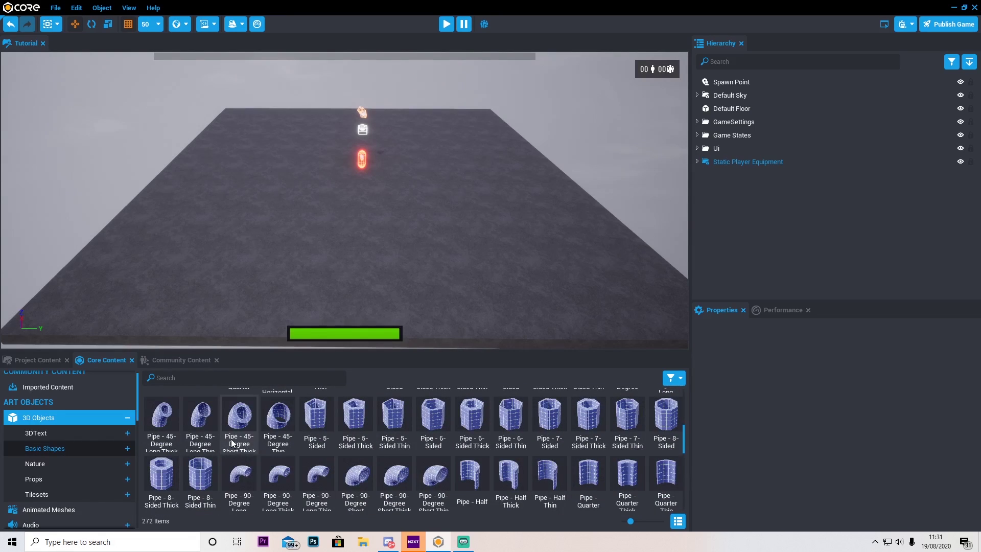
scroll(379, 468, down, 4)
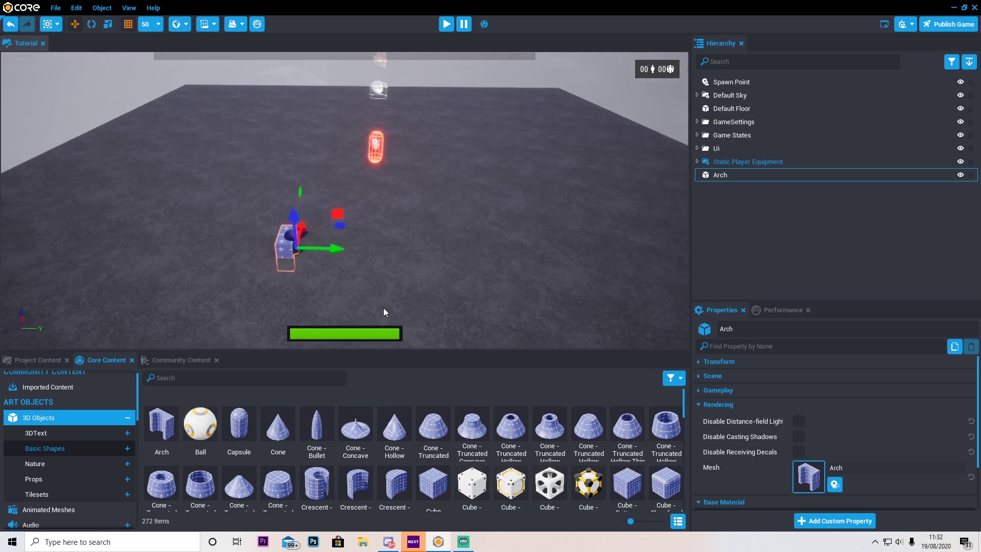
Step: Raise the arch above the floor and rotate it so its opening faces downward
right_drag(359, 314, 363, 308)
drag(405, 203, 453, 140)
click(92, 24)
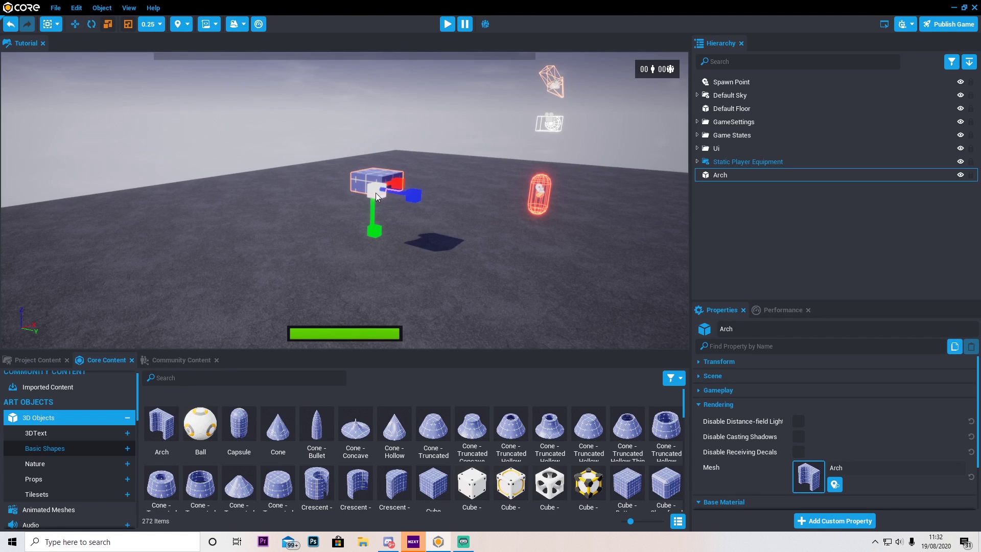
Step: Scale the arch up uniformly until it is large enough for a character to walk through
drag(376, 192, 979, 455)
scroll(302, 170, down, 1)
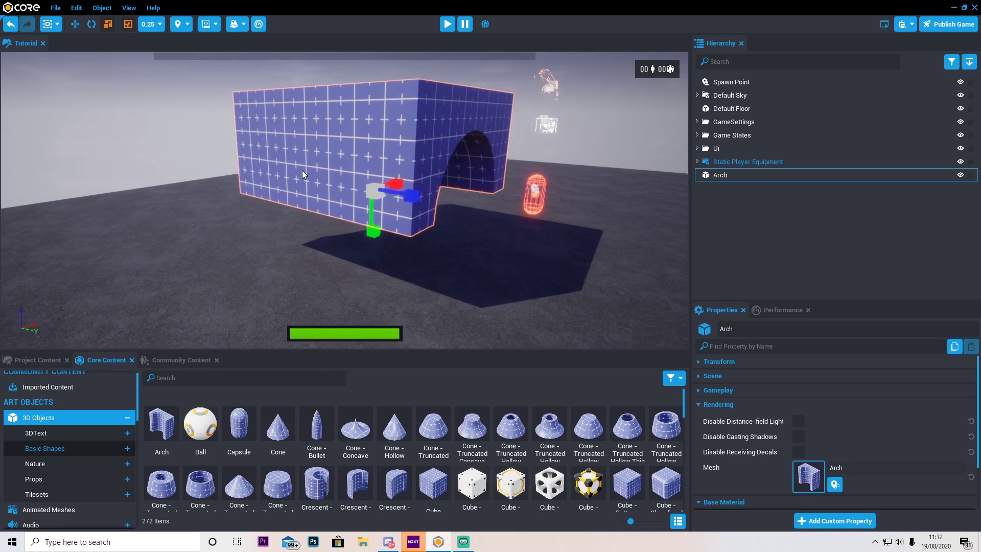
scroll(302, 171, down, 3)
Step: Reposition the enlarged arch so that it stands on the floor
click(75, 24)
right_drag(246, 125, 494, 210)
drag(347, 214, 422, 216)
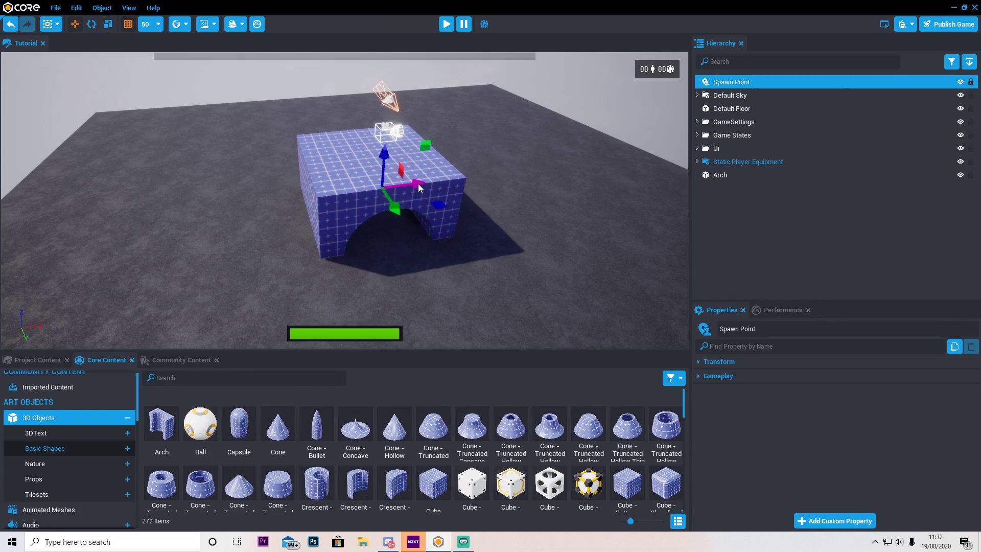
Step: Move the spawn point along its red axis out from the arch to the open floor beside it
drag(418, 185, 541, 160)
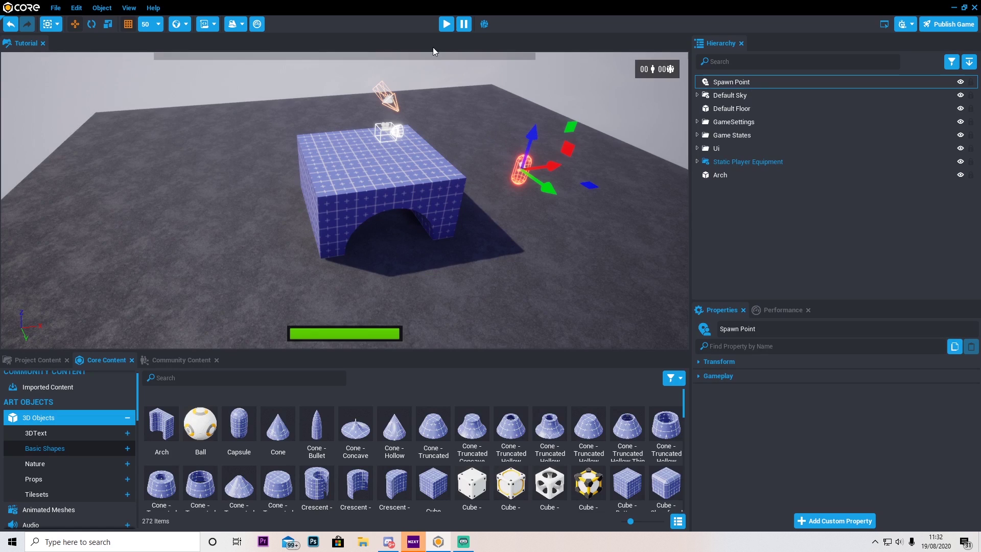
right_drag(475, 143, 386, 115)
key(w)
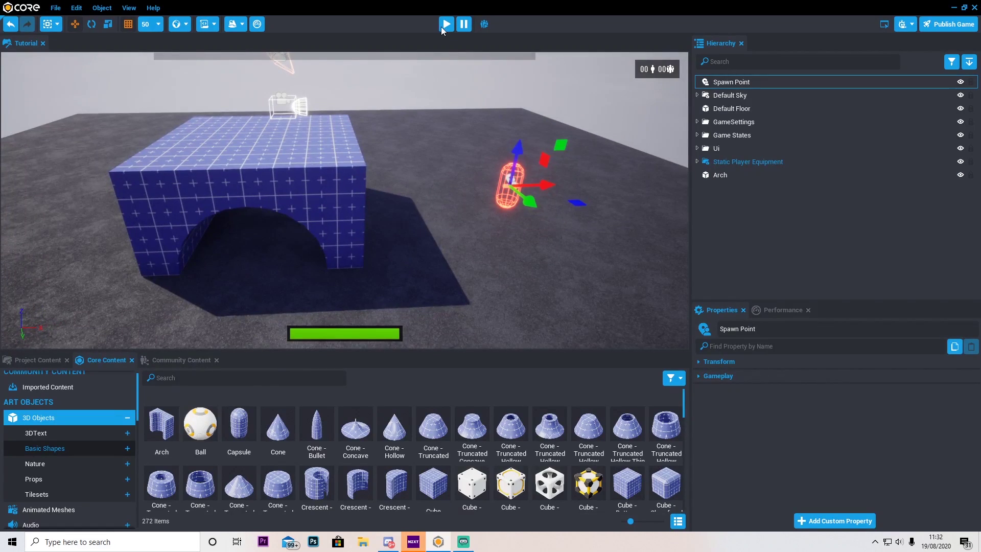
Step: Preview the game by running the character through the arch and firing the weapon, then exit the preview
click(446, 24)
key(w)
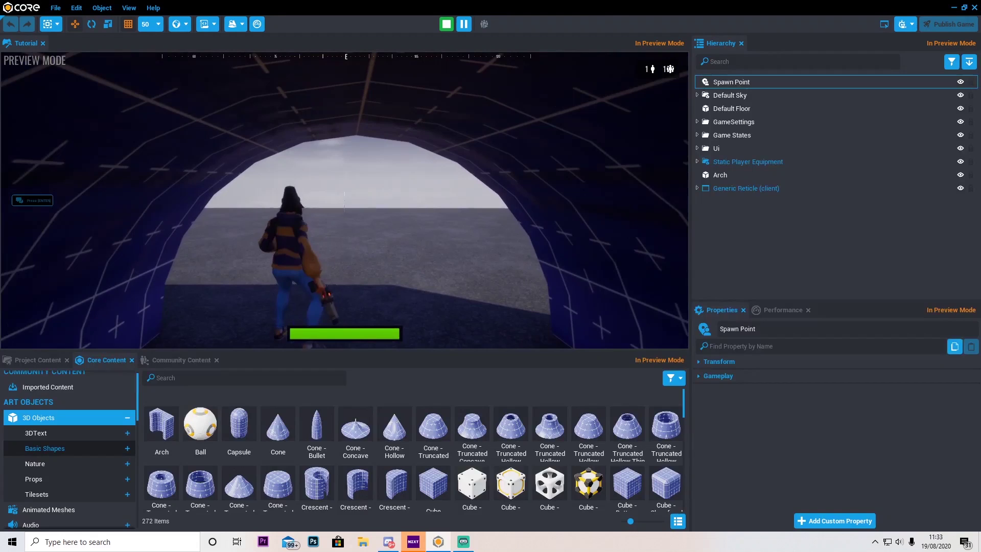
key(w)
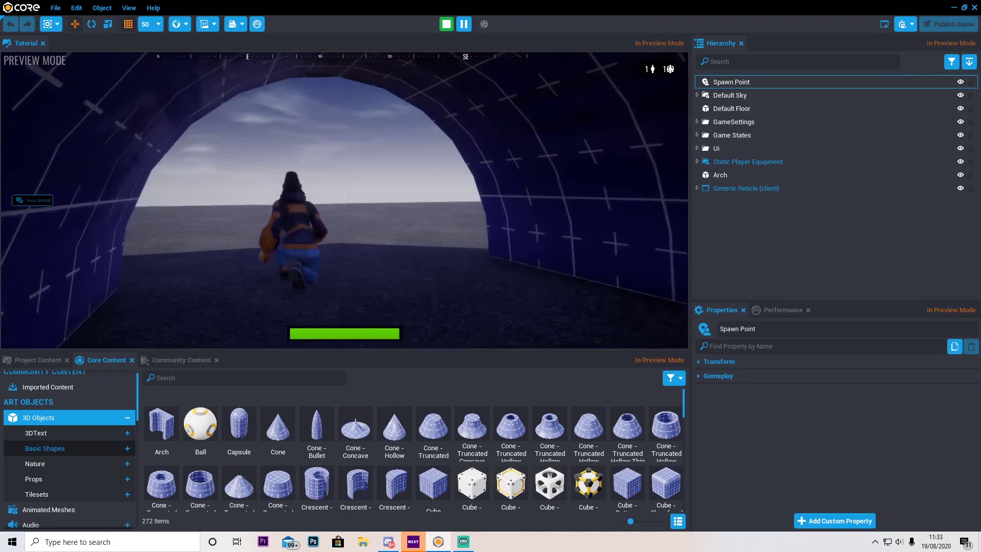
click(344, 201)
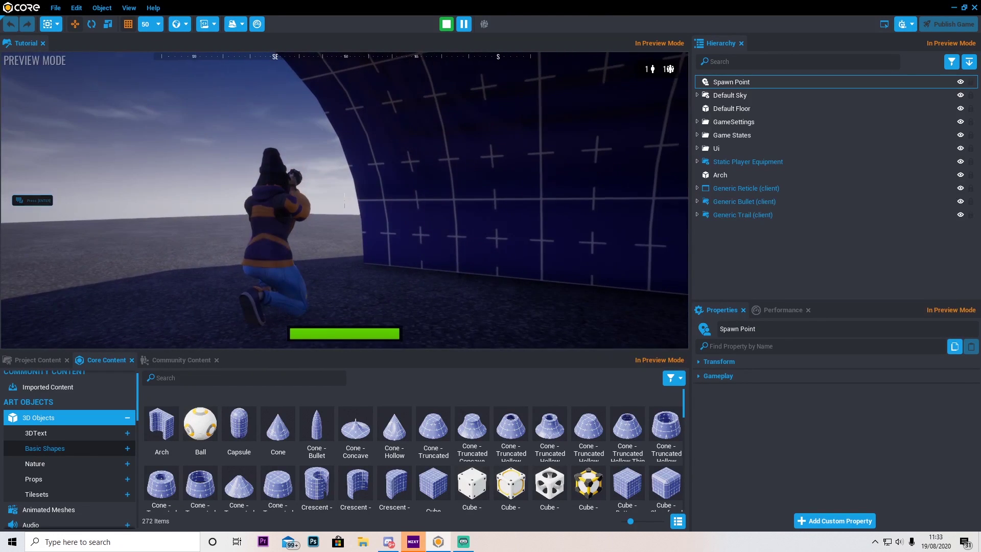
key(w)
key(Escape)
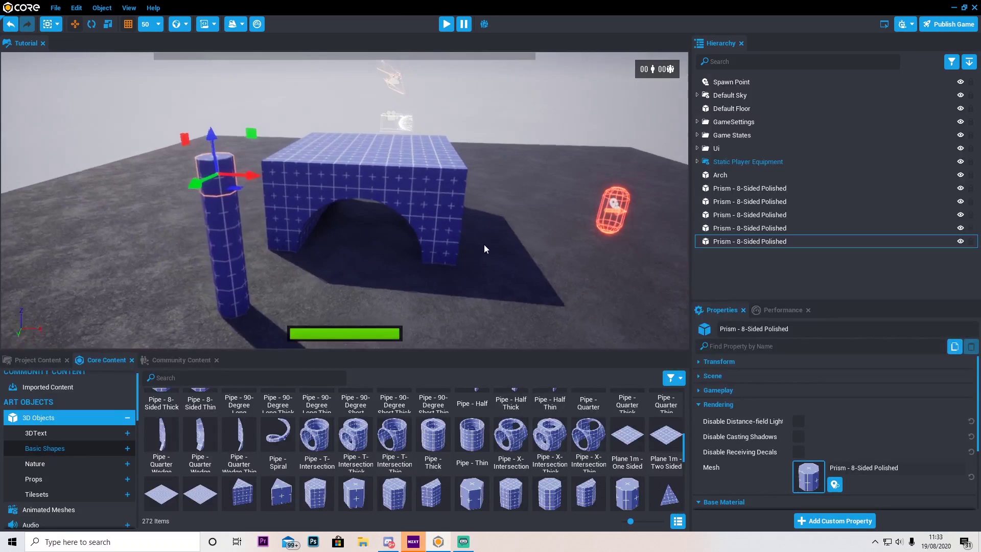
Step: Create a new folder in the hierarchy and name it Pillar
right_drag(483, 244, 348, 266)
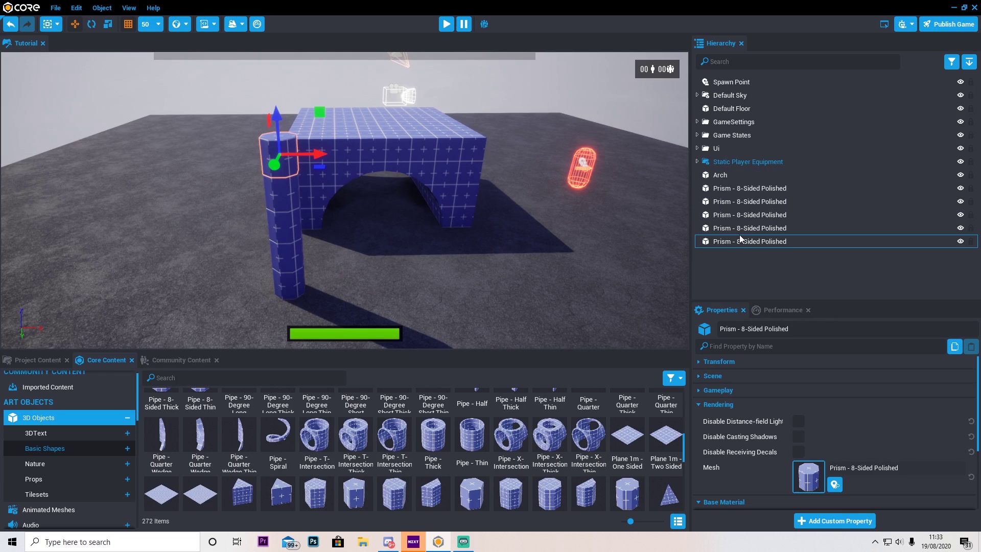
right_click(728, 270)
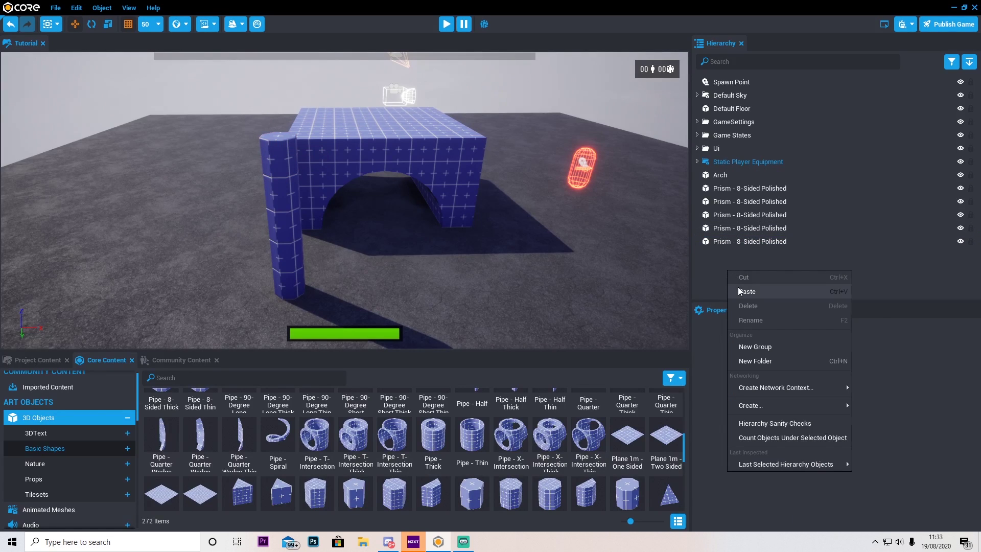
click(761, 361)
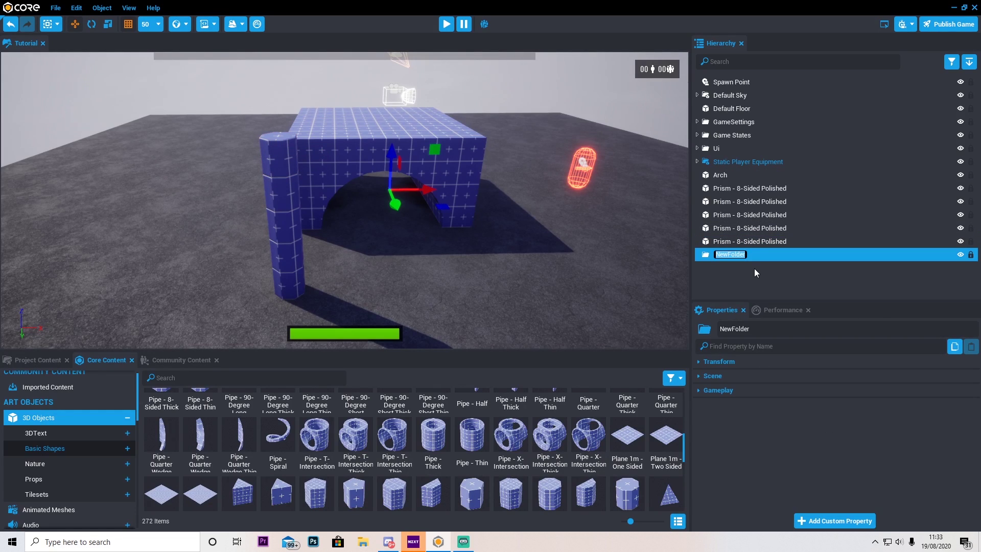
text(Pillar)
key(Return)
Step: Move all five Prism - 8-Sided Polished objects into the Pillar folder
click(749, 241)
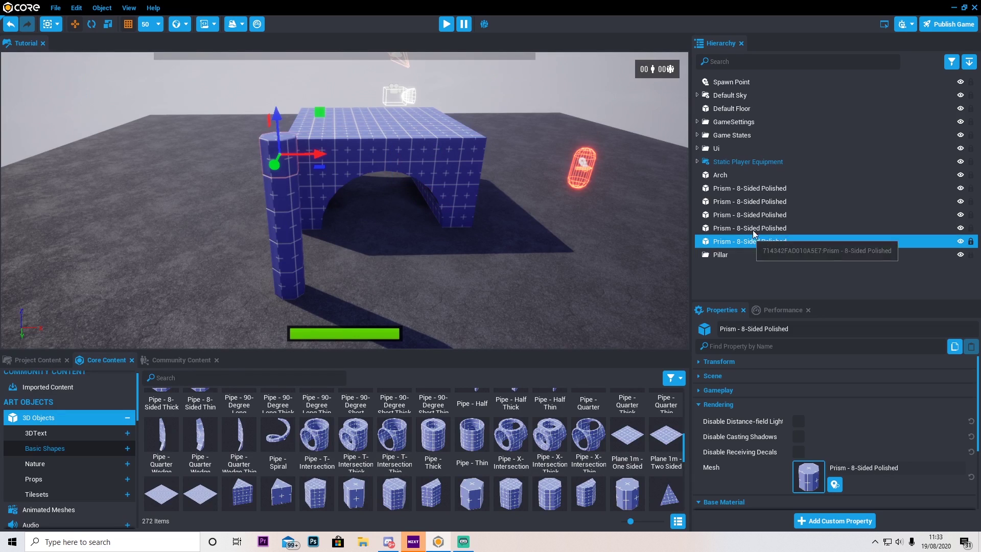
shift+click(739, 194)
drag(738, 195, 721, 255)
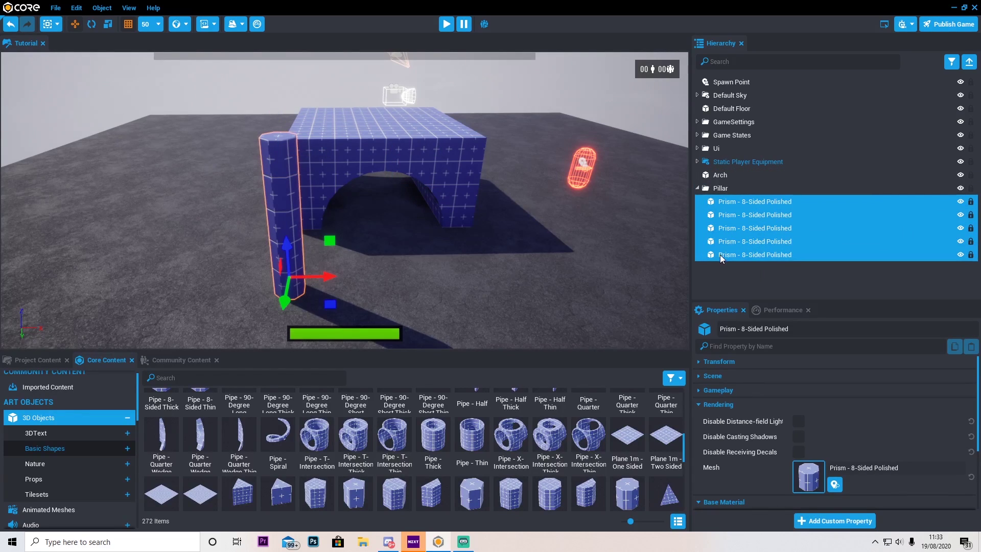
Step: Duplicate the Pillar folder and move the copy along the red axis to the other end of the arch's front side
click(719, 188)
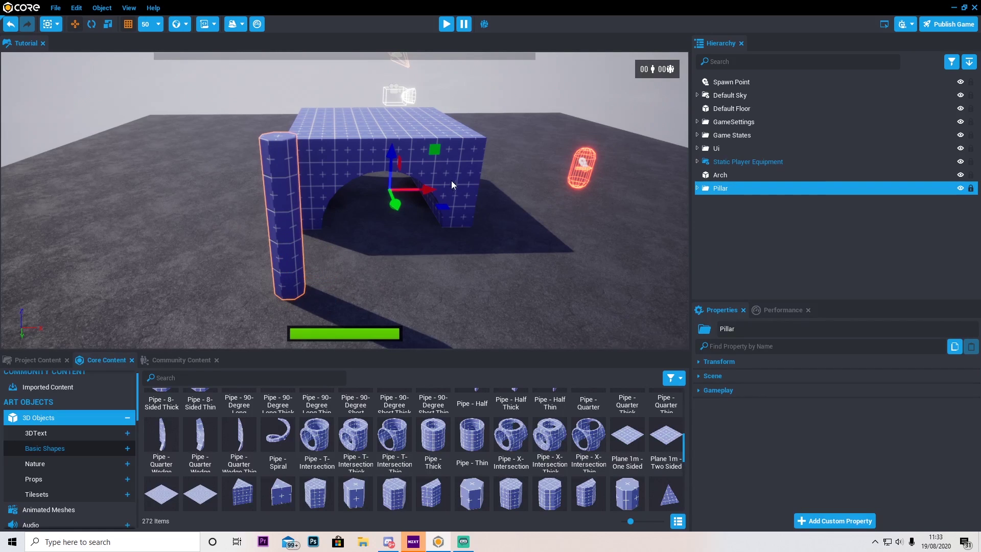
drag(434, 189, 458, 202)
key(ctrl+w)
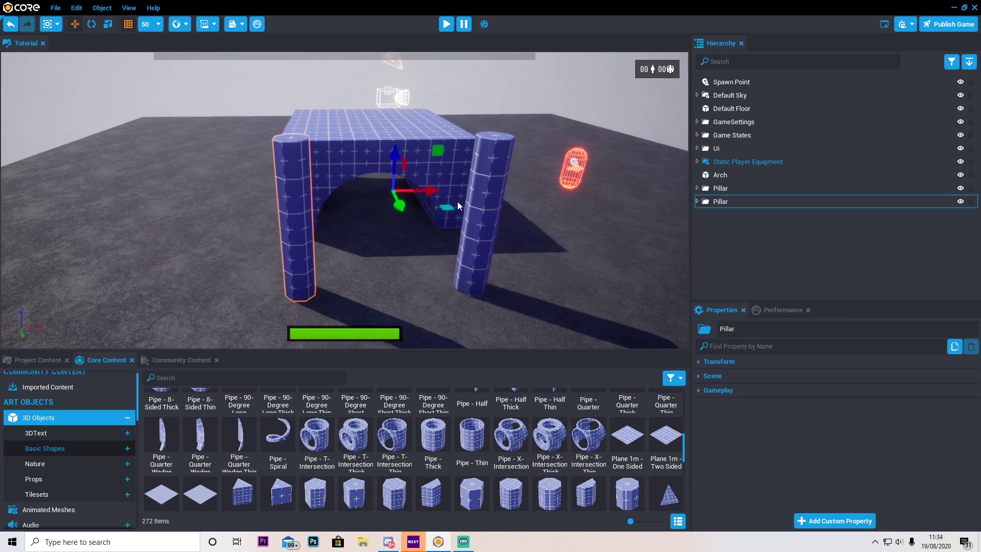
Step: Duplicate both Pillar folders together and move the copies along the green axis to the opposite side of the arch
right_drag(458, 202, 447, 277)
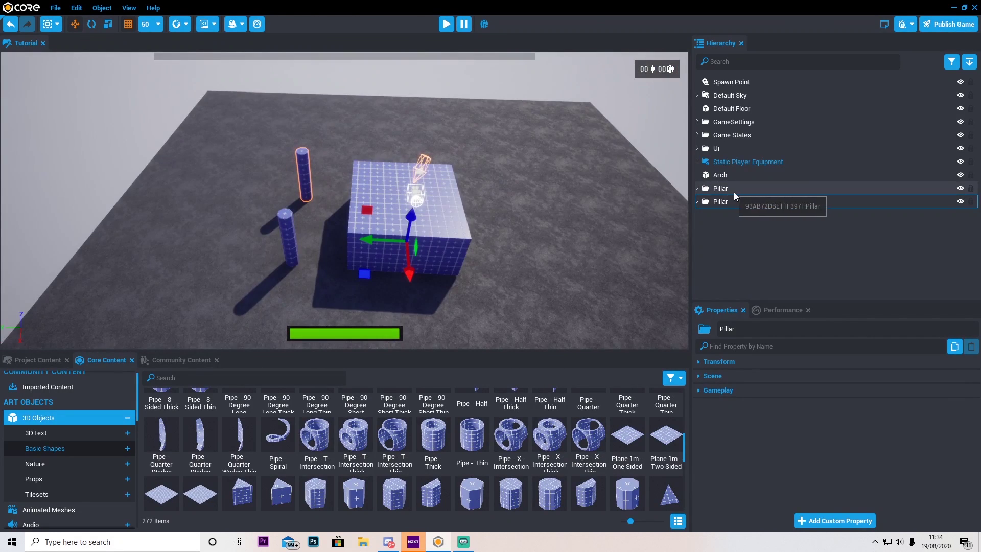
ctrl+click(738, 193)
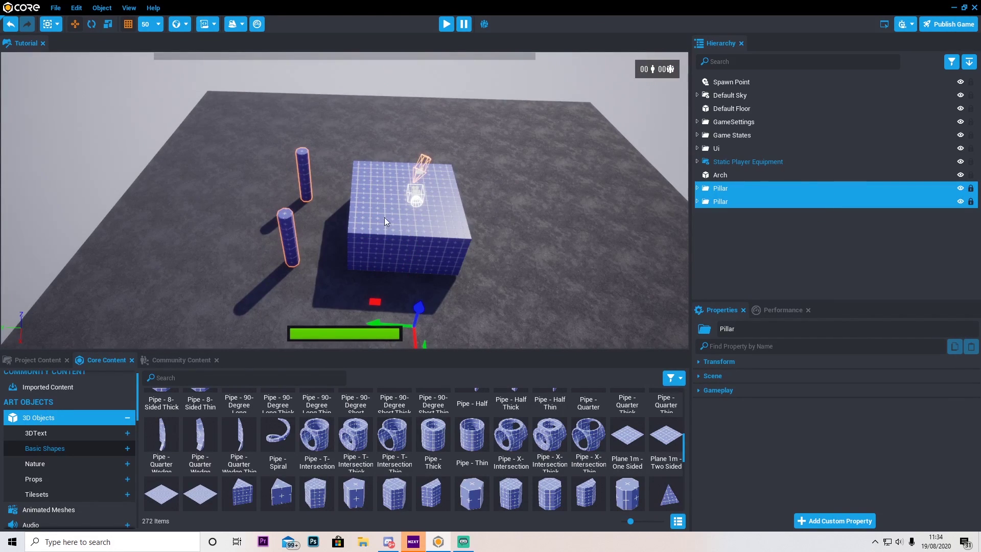
drag(382, 321, 456, 311)
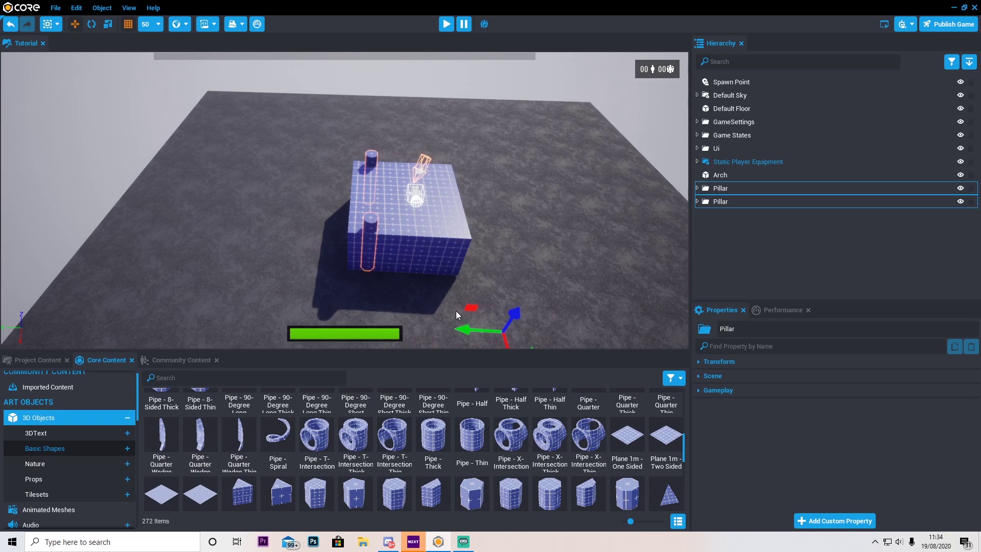
key(ctrl+z)
key(ctrl+w)
drag(385, 323, 579, 300)
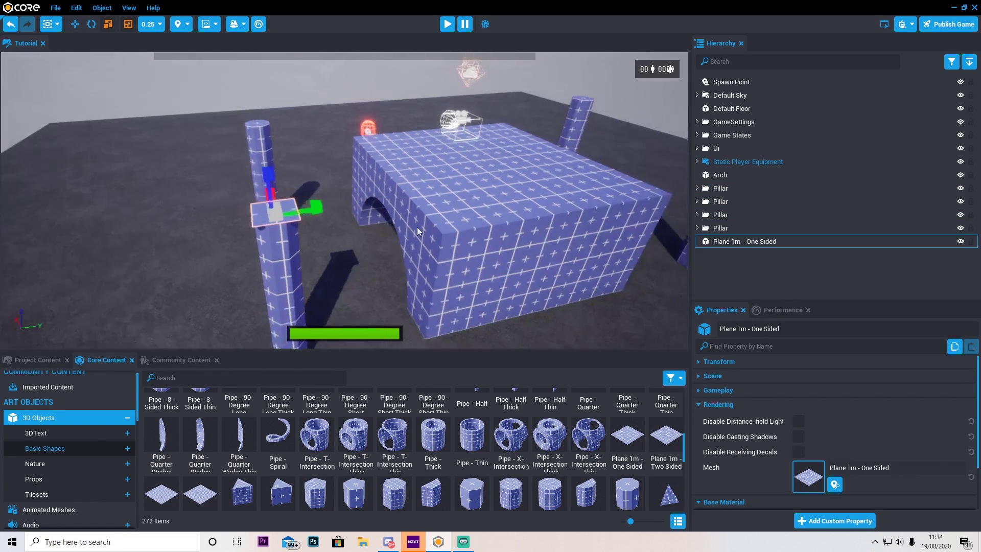
Step: Stretch the Plane 1m - One Sided over the tops of the four pillars to form a flat roof above the arch
right_drag(417, 227, 200, 189)
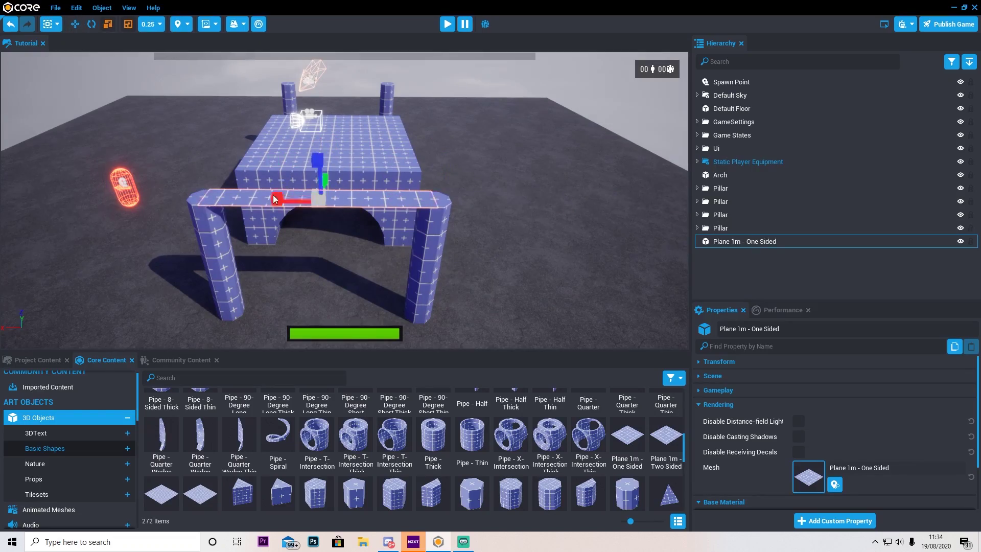
right_drag(199, 185, 464, 116)
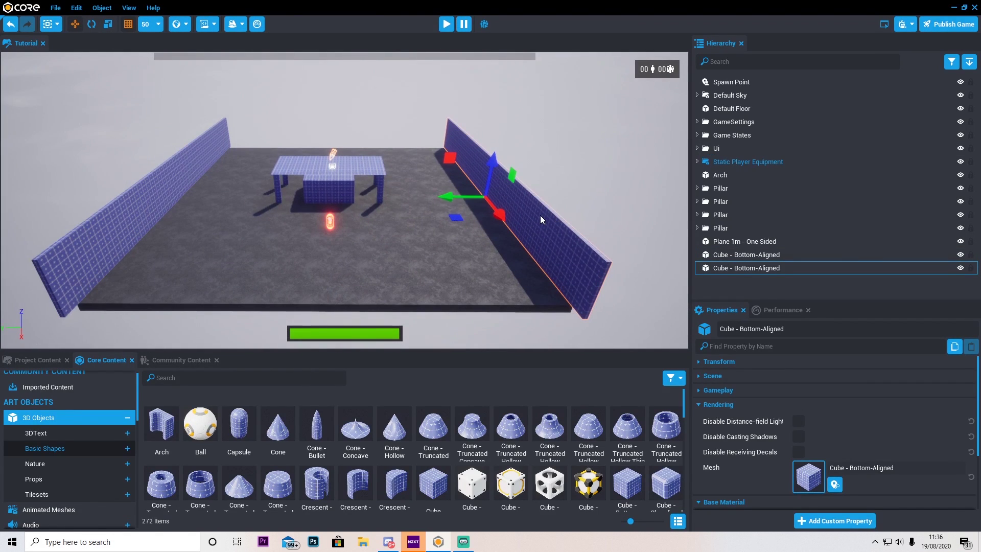
Step: Place another Cube - Bottom-Aligned on the open floor between the two long side walls
key(w)
mouse_move(500, 195)
right_down()
mouse_move(369, 219)
mouse_move(430, 204)
mouse_move(492, 210)
right_up()
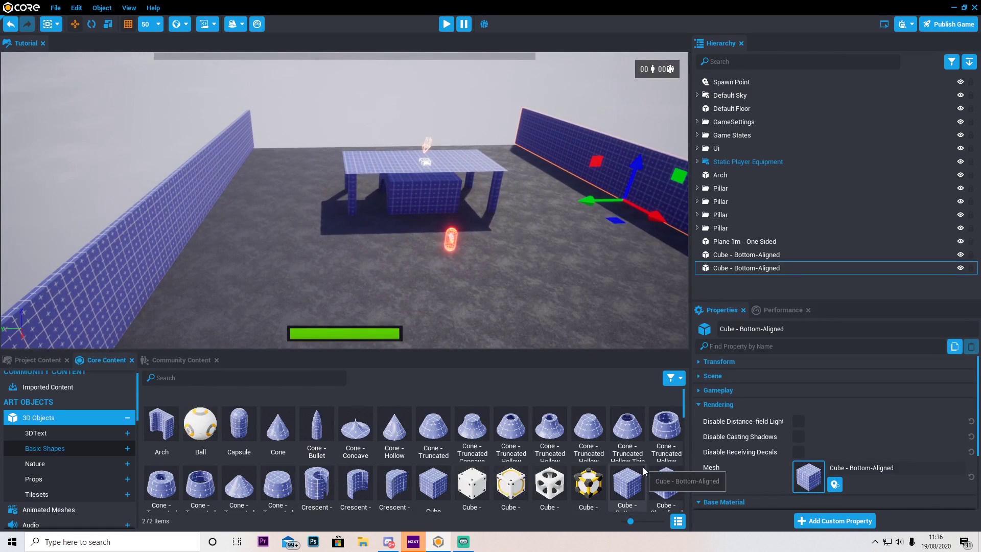
drag(644, 471, 404, 278)
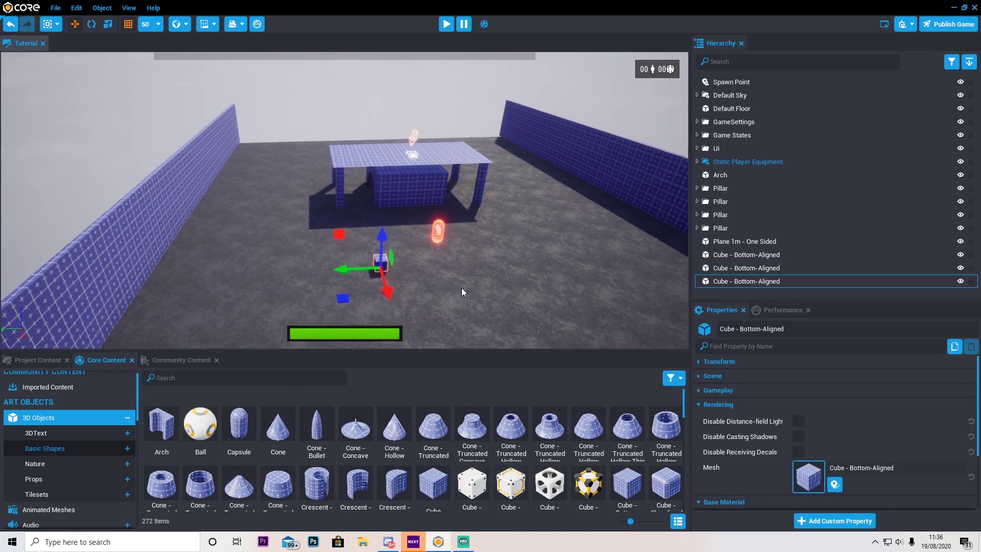
right_drag(461, 287, 462, 322)
Step: Scale the newly placed cube along its axes to shape it into another perimeter wall for the floor
click(106, 26)
right_drag(393, 217, 421, 226)
key(w)
drag(357, 220, 365, 218)
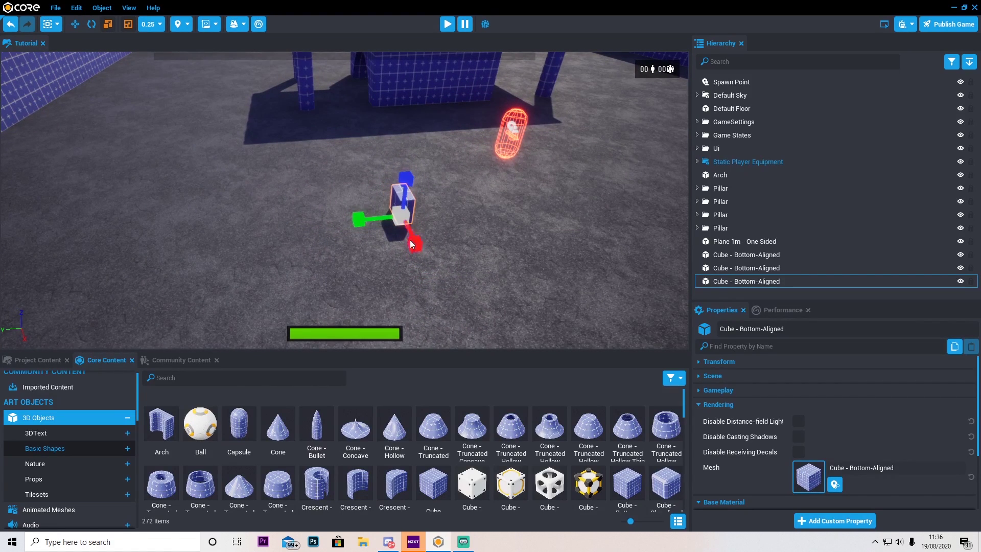
drag(409, 240, 449, 301)
drag(401, 164, 413, 132)
right_drag(444, 152, 400, 231)
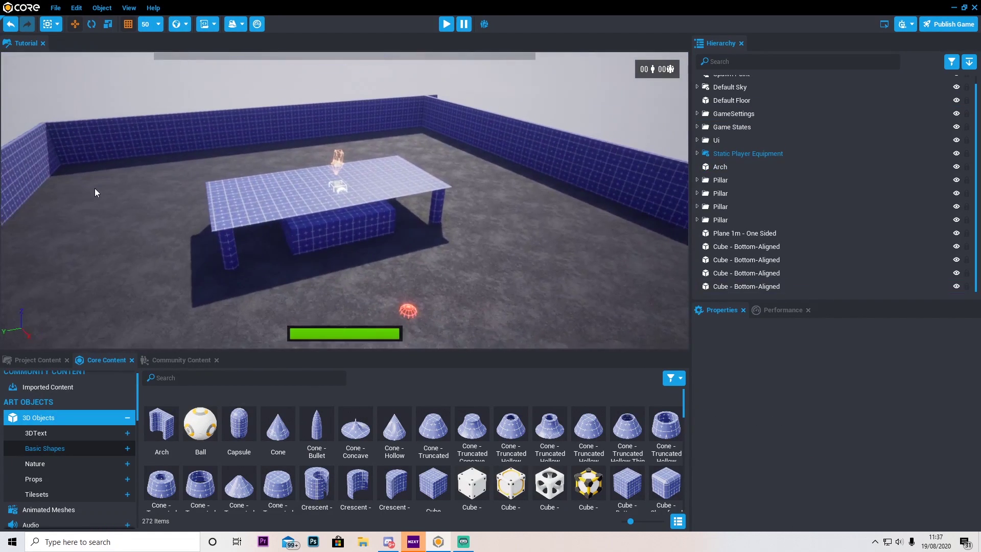
Step: Create a new folder in the hierarchy and name it Walls
key(s)
right_drag(349, 195, 262, 214)
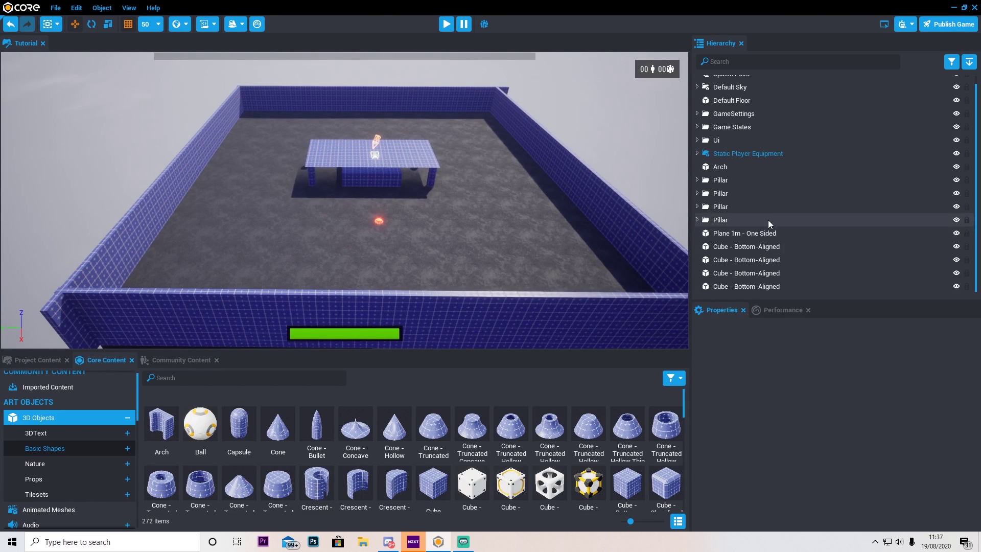
right_click(835, 298)
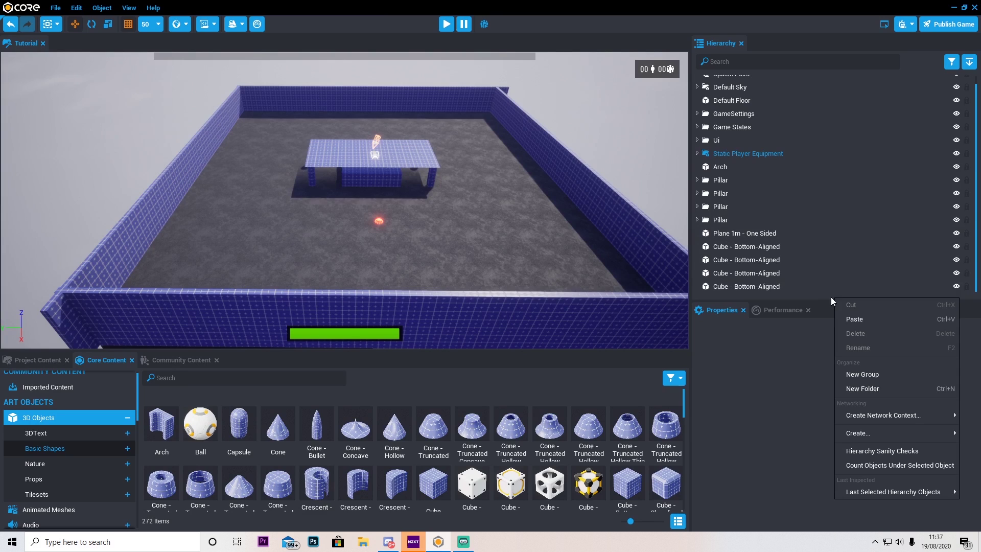
click(869, 387)
text(Walls)
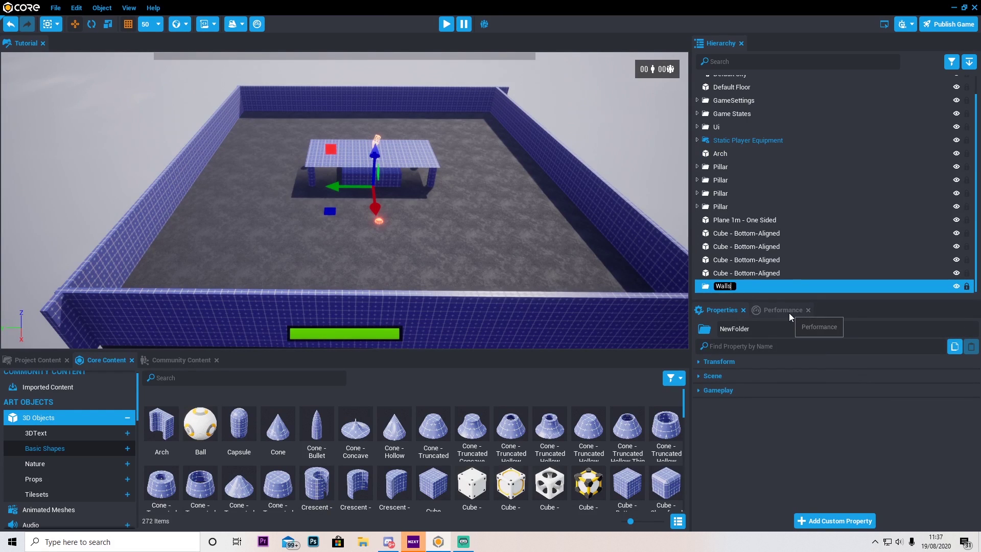
key(Return)
Step: Move all four Cube - Bottom-Aligned objects into the Walls folder and collapse it
click(753, 271)
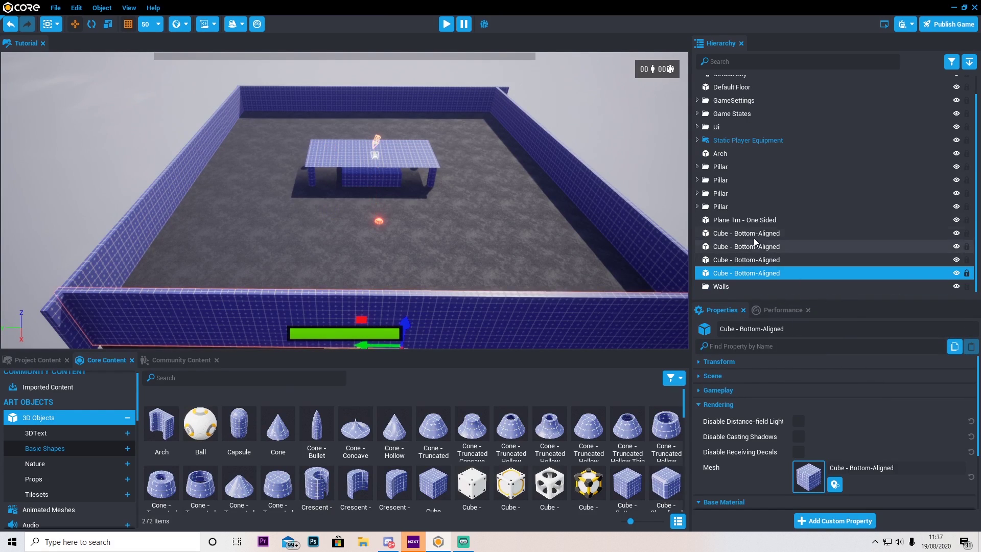
shift+click(728, 235)
drag(727, 236, 717, 287)
click(698, 233)
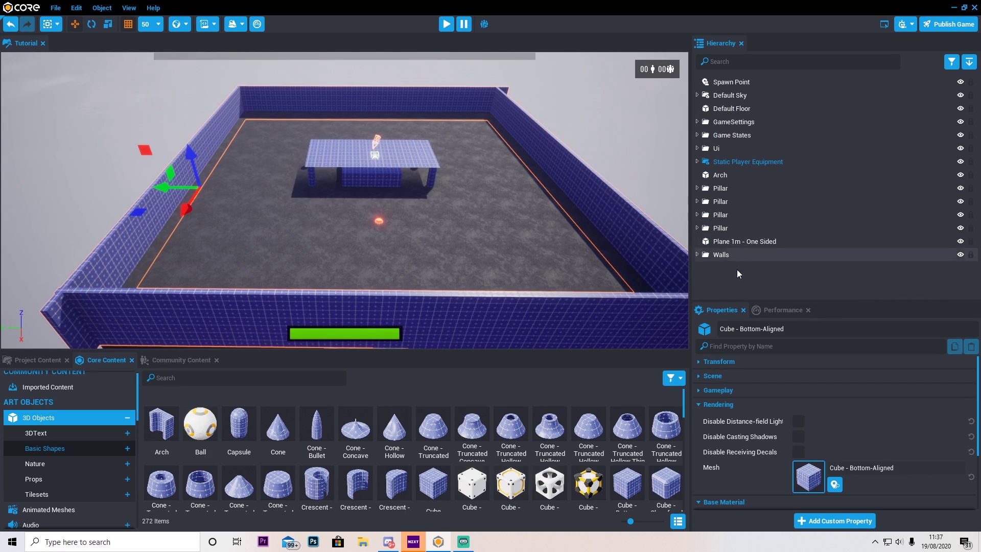
click(738, 275)
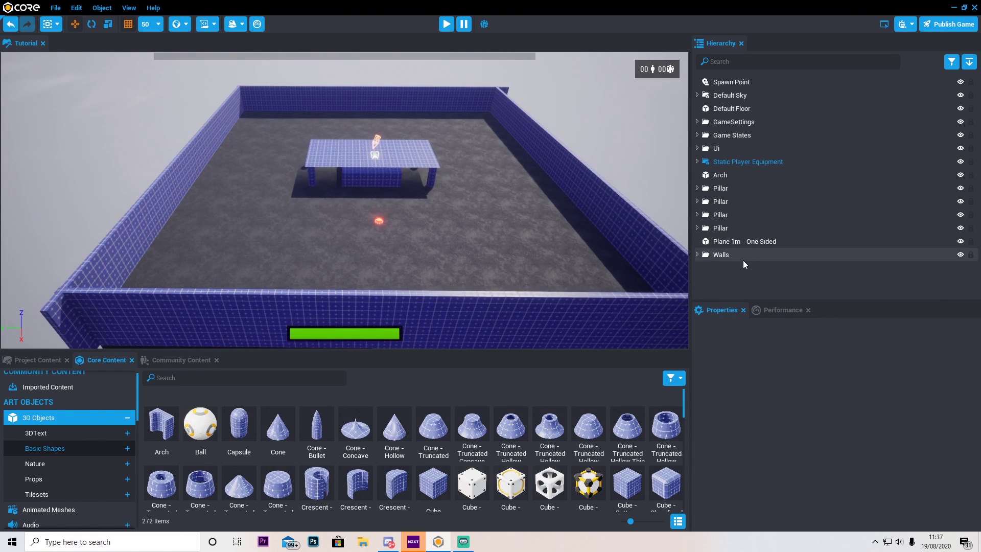
click(743, 258)
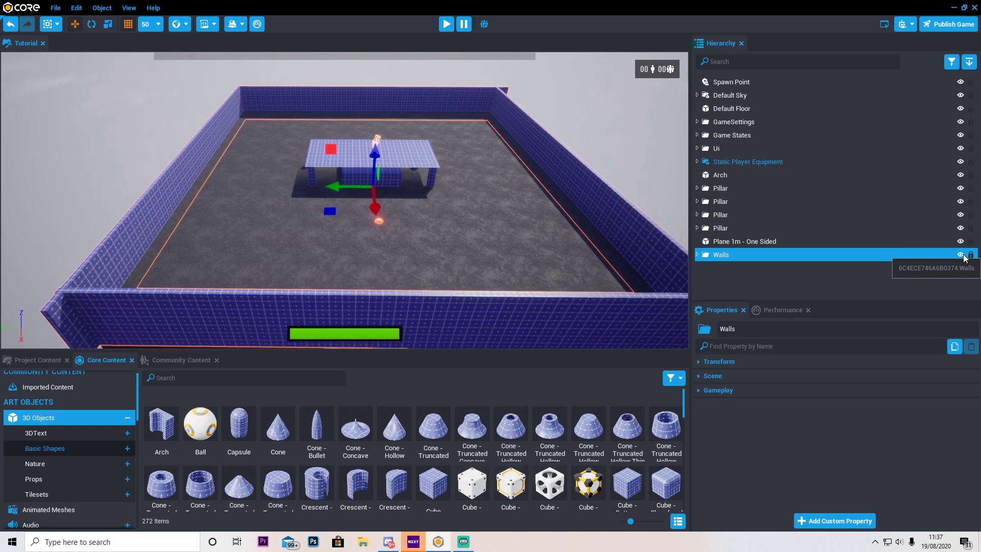
click(714, 270)
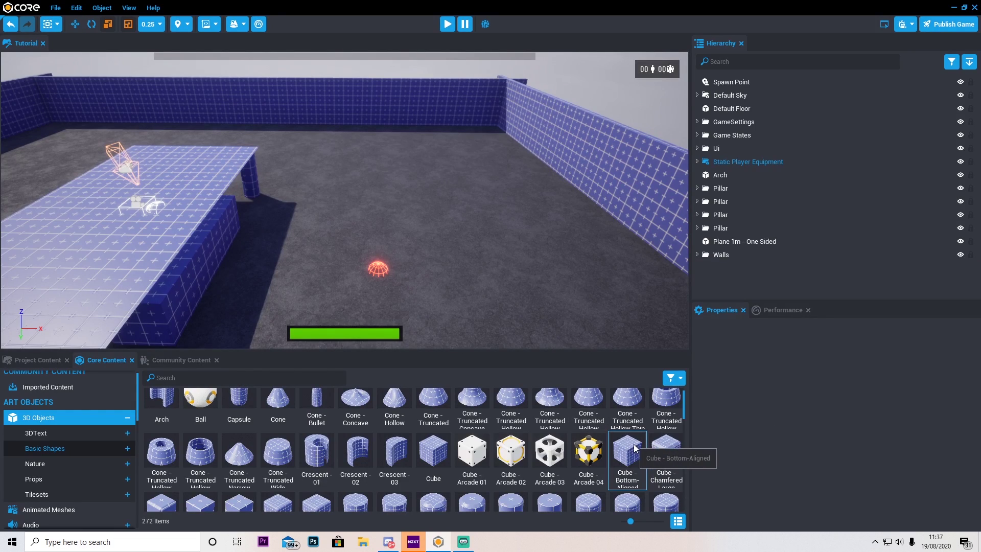
Step: Place a Cube - Bottom-Aligned beside the spawn point and scale it into a long, thin barrier
drag(633, 446, 398, 257)
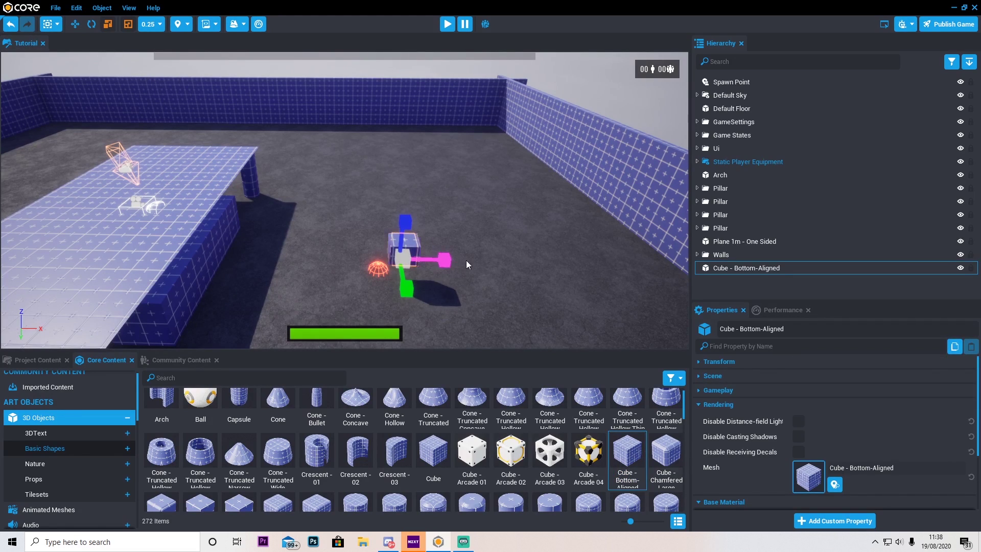
drag(466, 259, 587, 261)
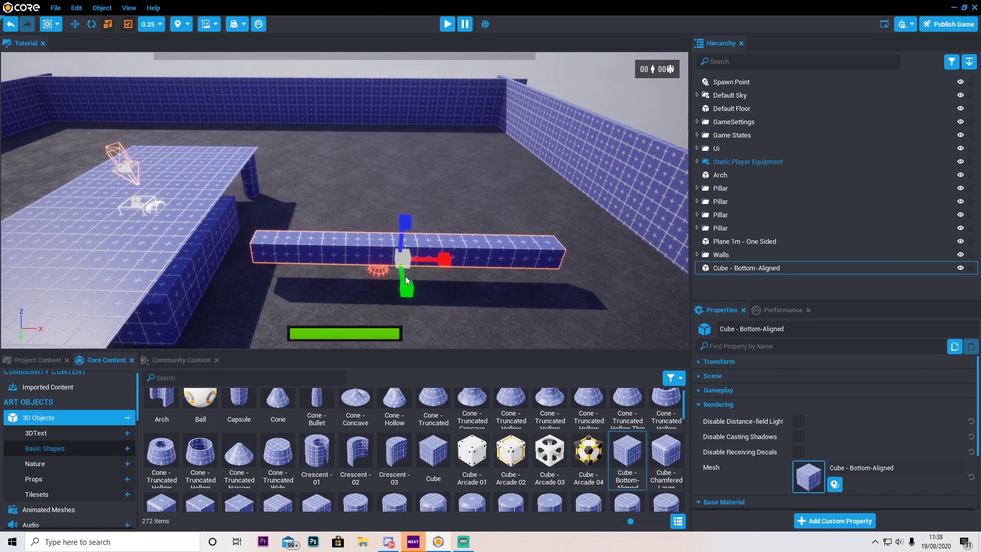
drag(406, 289, 403, 281)
drag(404, 222, 404, 259)
Step: Position the barrier on the floor beside the roofed arch, shifting it slightly along the red axis
click(75, 24)
mouse_move(458, 263)
alt+mouse_down()
mouse_move(584, 279)
mouse_move(459, 279)
alt+mouse_up()
key(s)
mouse_move(458, 276)
right_down()
mouse_move(483, 274)
mouse_move(463, 272)
right_up()
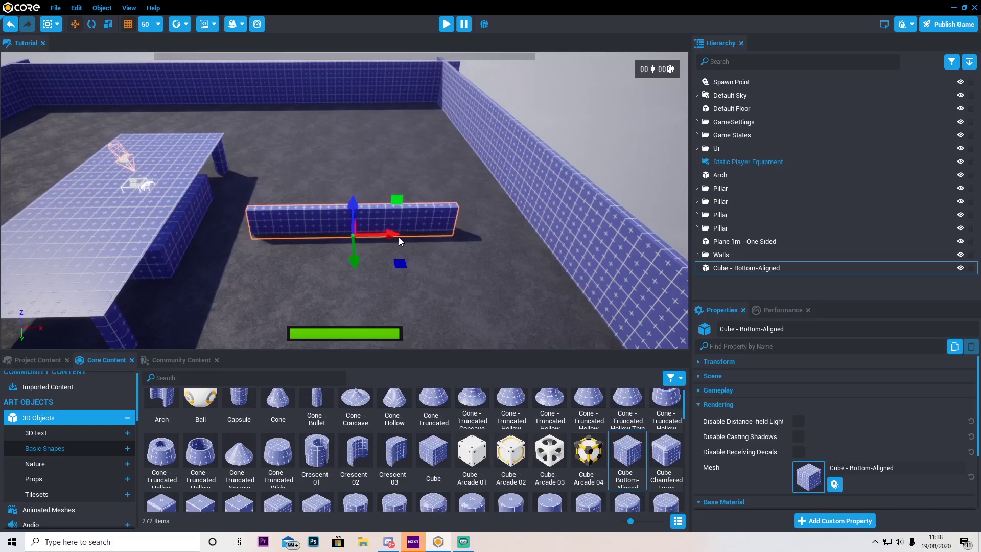
drag(399, 236, 403, 235)
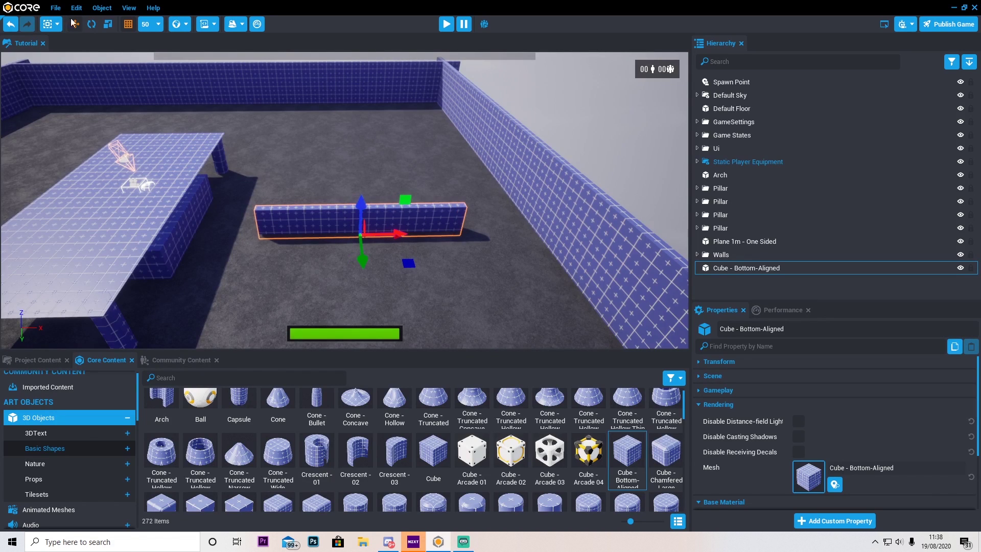
Step: Duplicate the barrier and move the copy along its length to the opposite side of the roofed arch
click(108, 24)
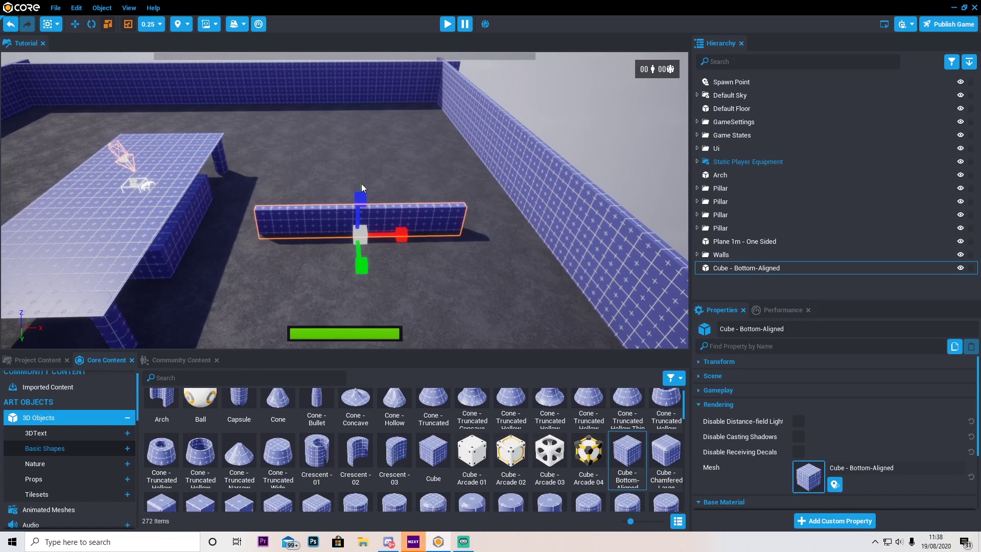
click(360, 183)
right_drag(360, 183, 489, 204)
key(a)
key(s)
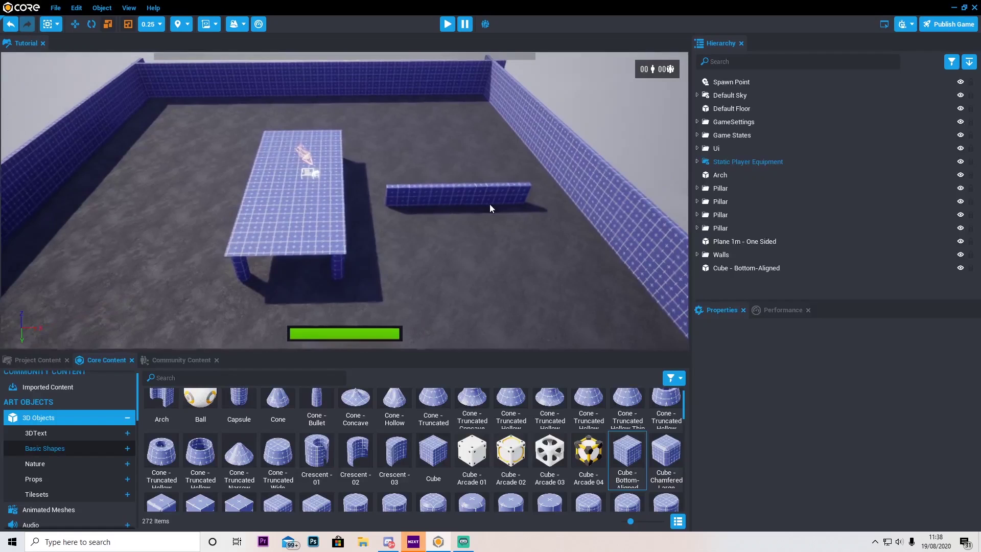
click(490, 204)
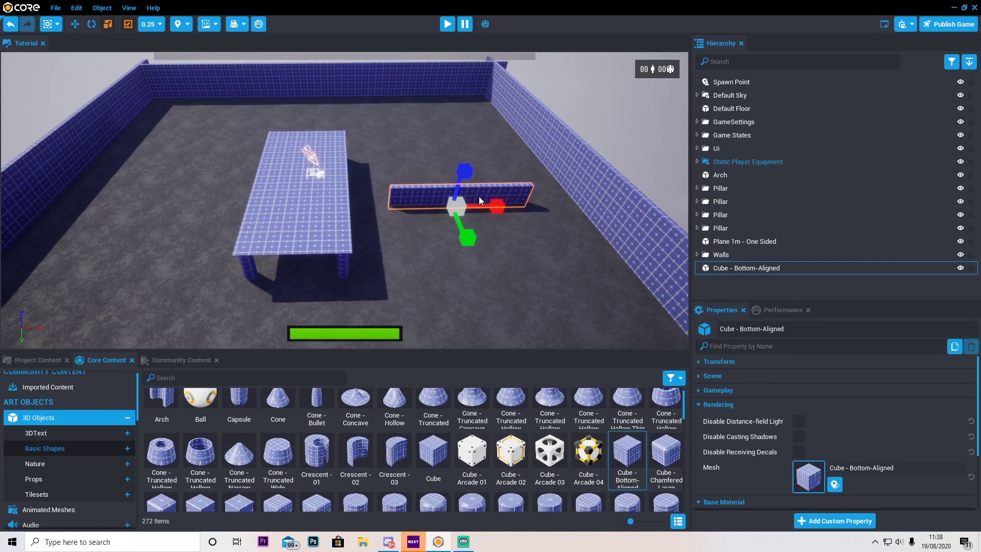
key(ctrl+w)
click(75, 24)
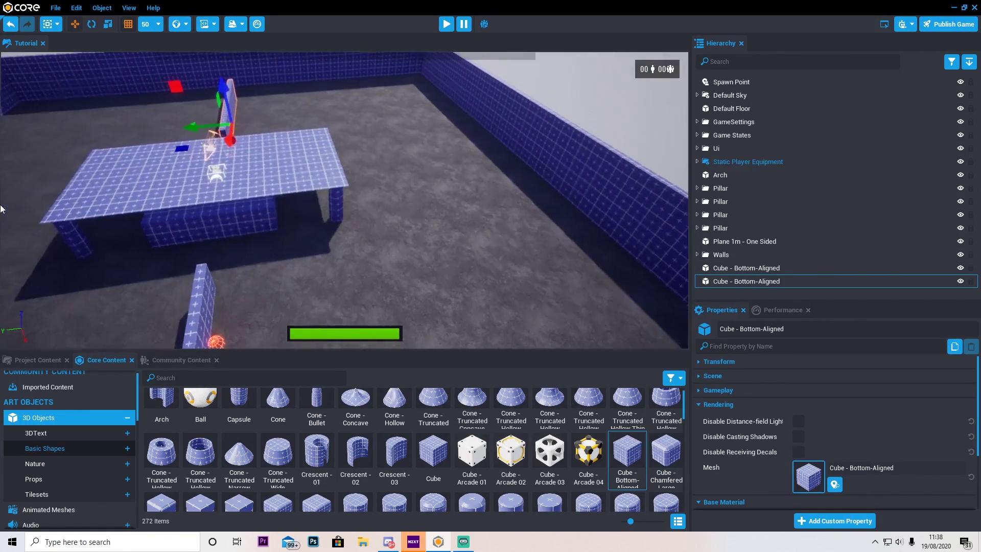
right_drag(3, 209, 110, 214)
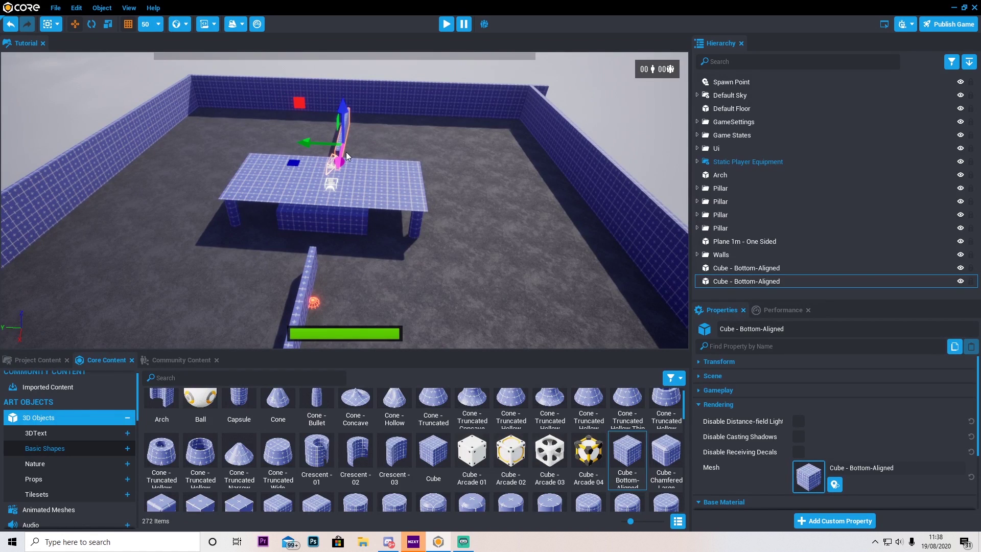
Step: Duplicate the barrier for the two remaining sides of the roof, rotating the copies perpendicular and moving them outward along the green axis
key(ctrl+w)
drag(340, 163, 520, 234)
click(91, 24)
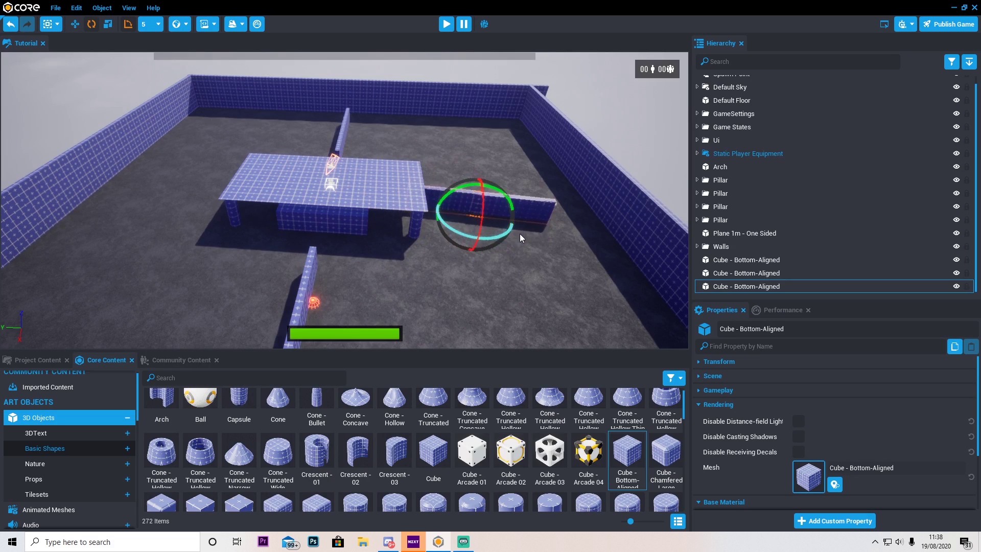
click(74, 24)
drag(438, 212, 465, 213)
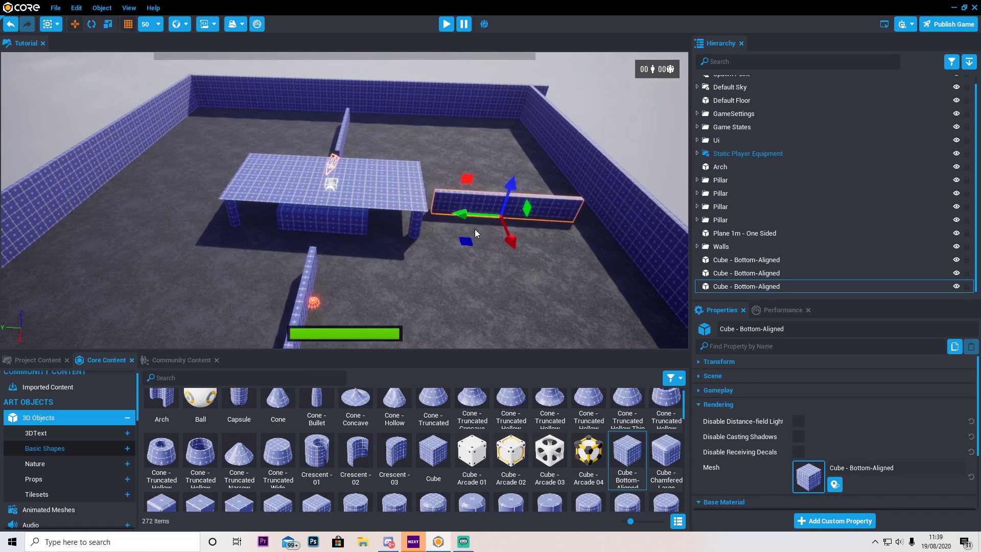
right_drag(474, 228, 481, 222)
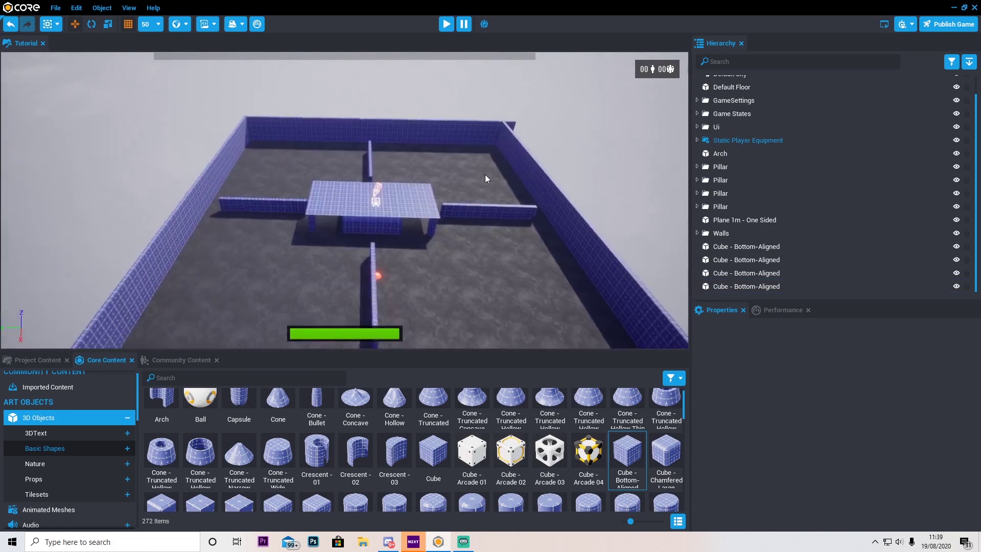
Step: Place a Wedge on the floor beside a barrier next to the roofed arch and rotate its vertical face toward the barrier
right_drag(486, 173, 494, 183)
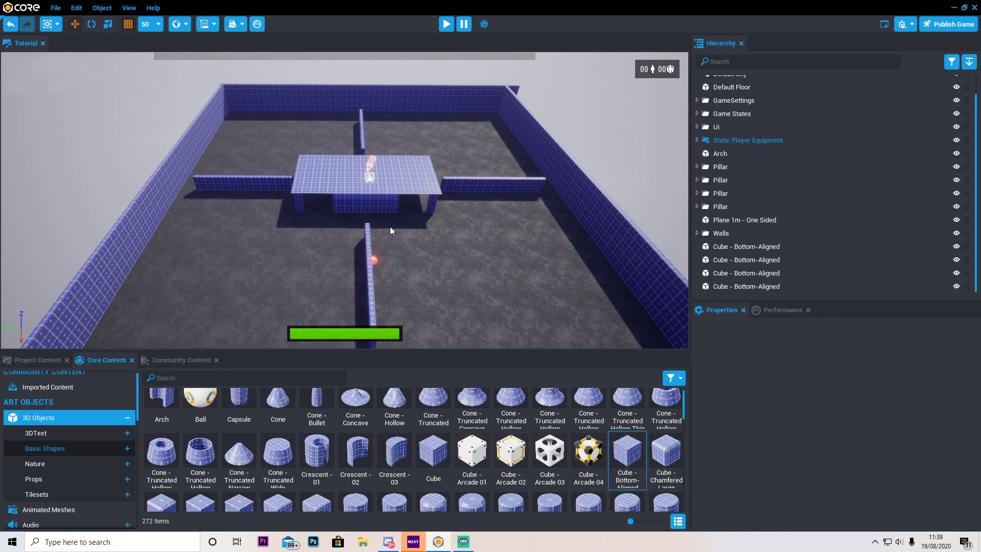
scroll(459, 228, up, 5)
scroll(464, 220, up, 8)
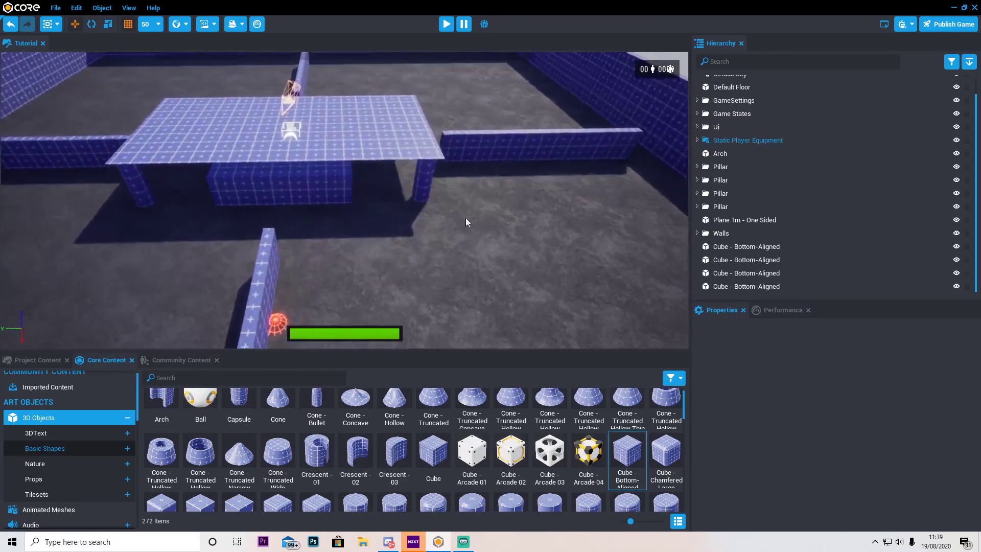
right_drag(468, 234, 483, 233)
scroll(358, 424, down, 8)
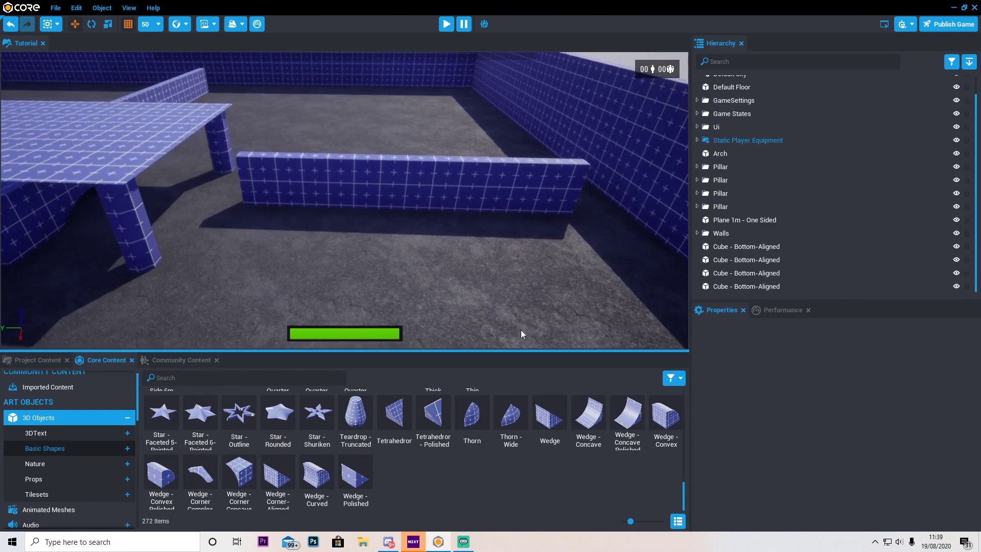
drag(550, 415, 402, 262)
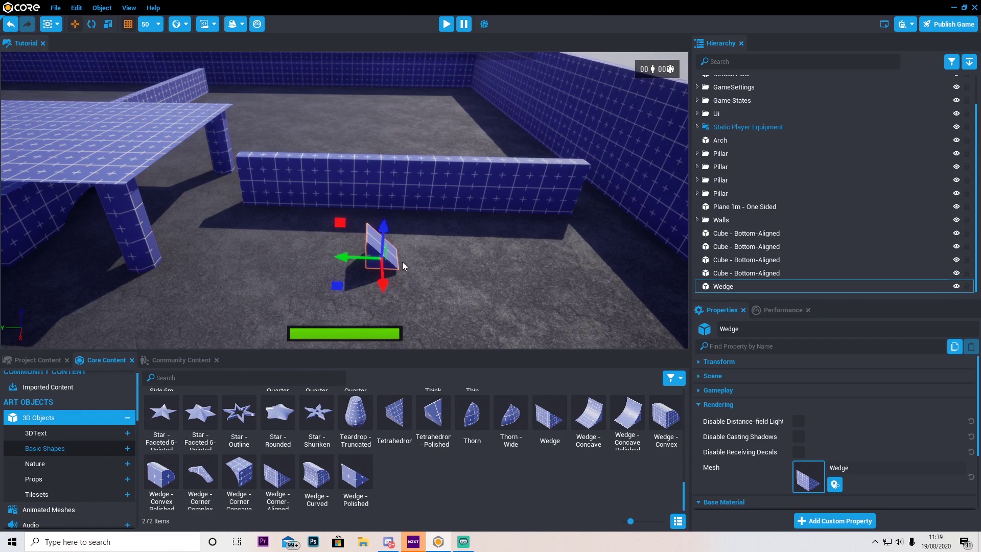
click(93, 24)
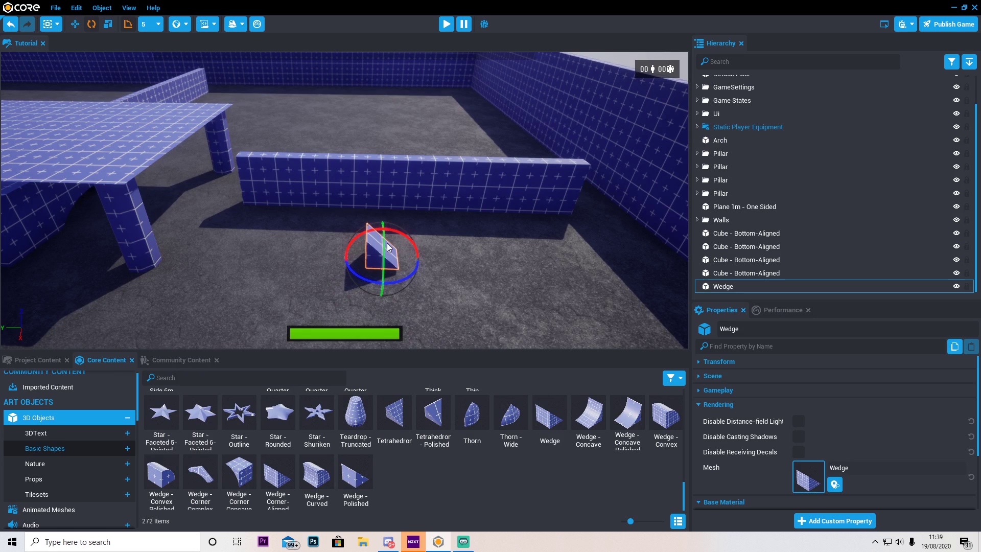
drag(401, 281, 337, 283)
Step: Enlarge the wedge to match the barrier's height and move it against the barrier's side as a ramp
click(108, 24)
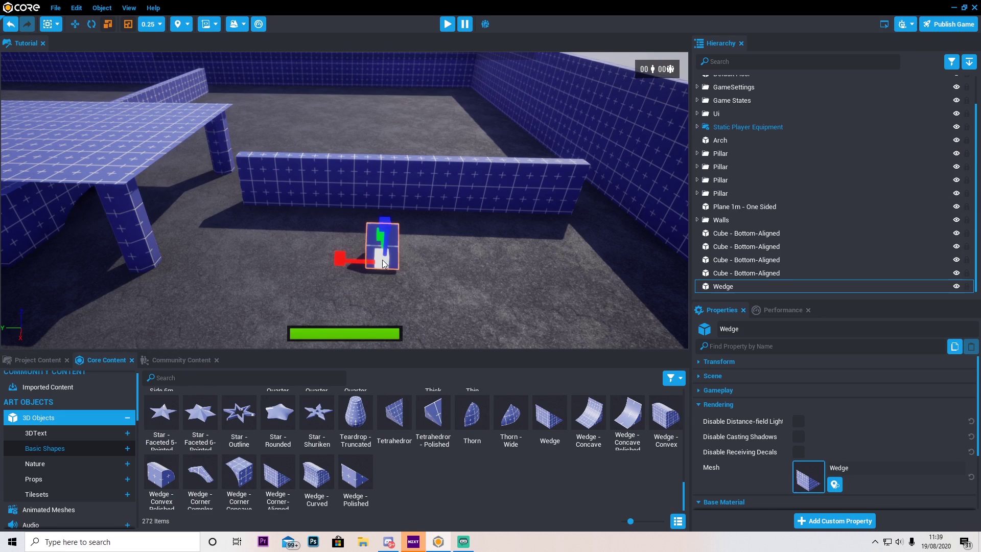
drag(382, 263, 295, 216)
click(76, 24)
alt+drag(422, 183, 237, 216)
drag(294, 229, 482, 283)
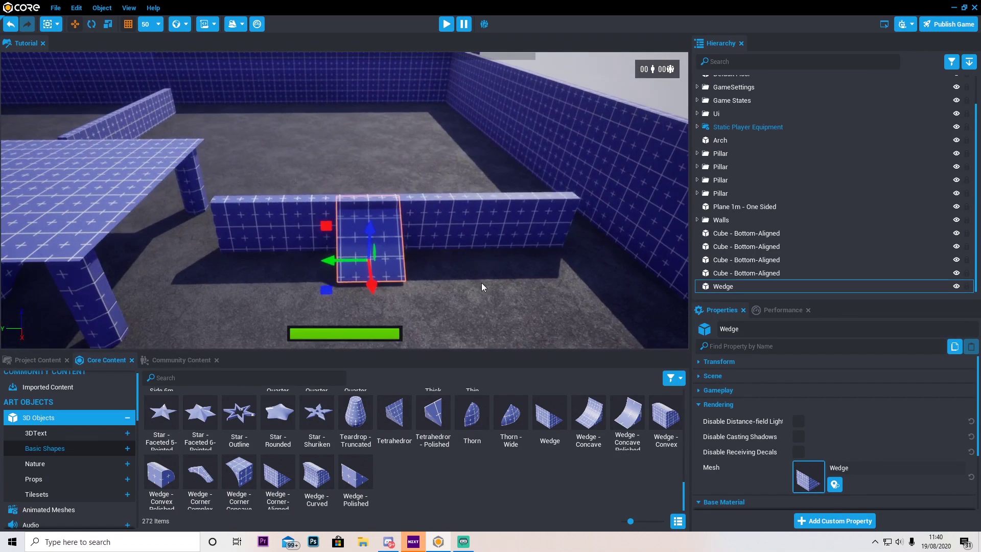
Step: Position wedge ramps at both ends of the barrier by duplicating the wedge along the green axis
drag(334, 265, 505, 260)
scroll(401, 275, down, 6)
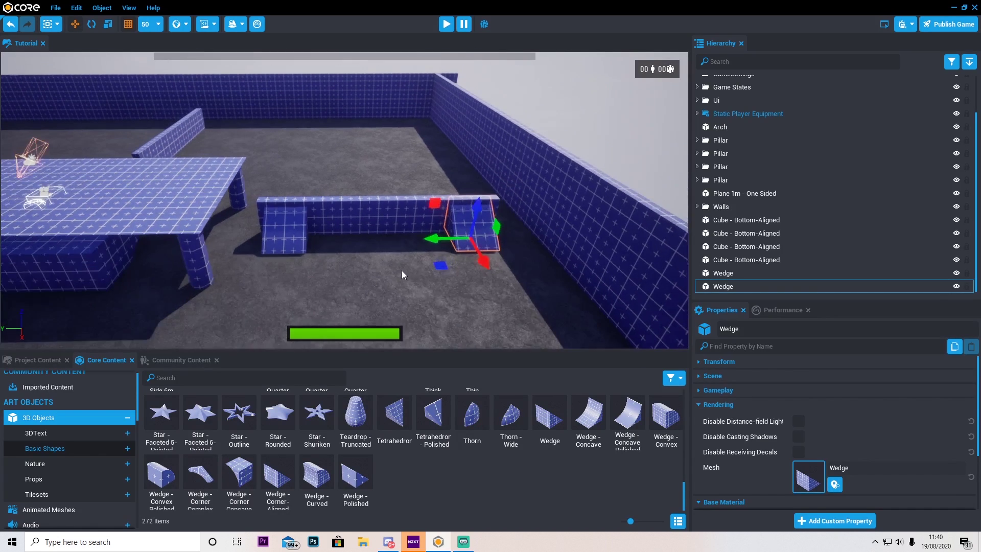
mouse_move(417, 244)
right_down()
mouse_move(406, 246)
mouse_move(415, 248)
right_up()
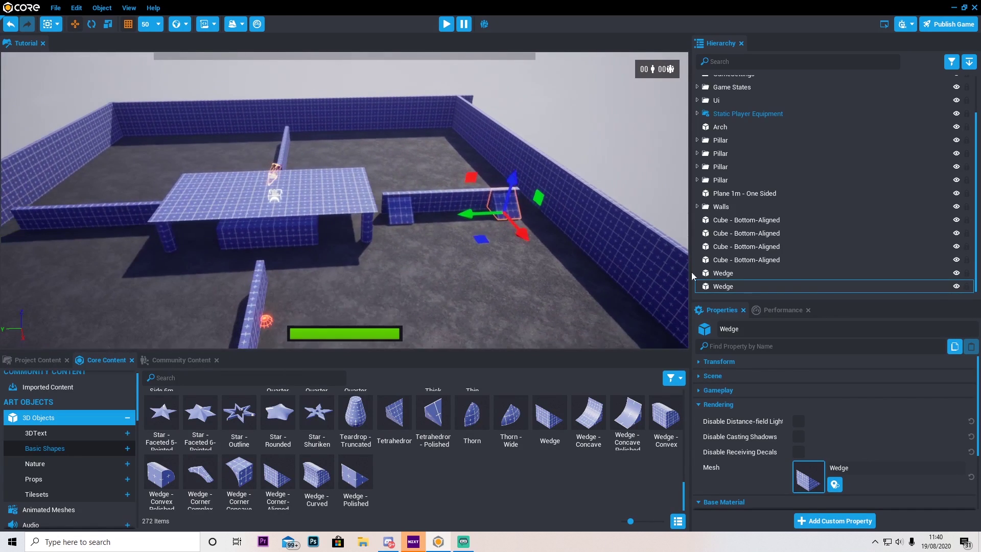
Step: Duplicate both wedge ramps and move the copies along the green axis to the barrier on the opposite side of the arch
ctrl+click(730, 282)
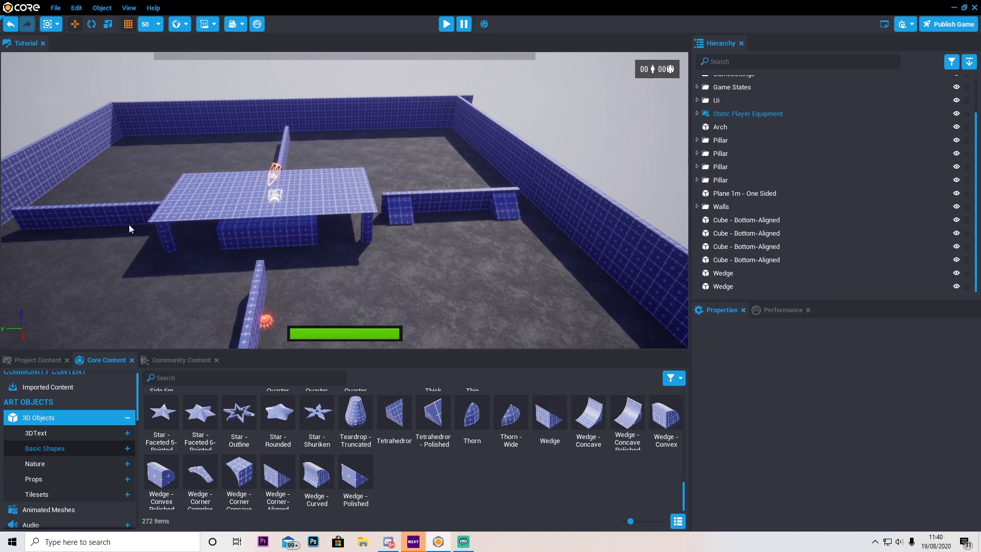
shift+click(740, 288)
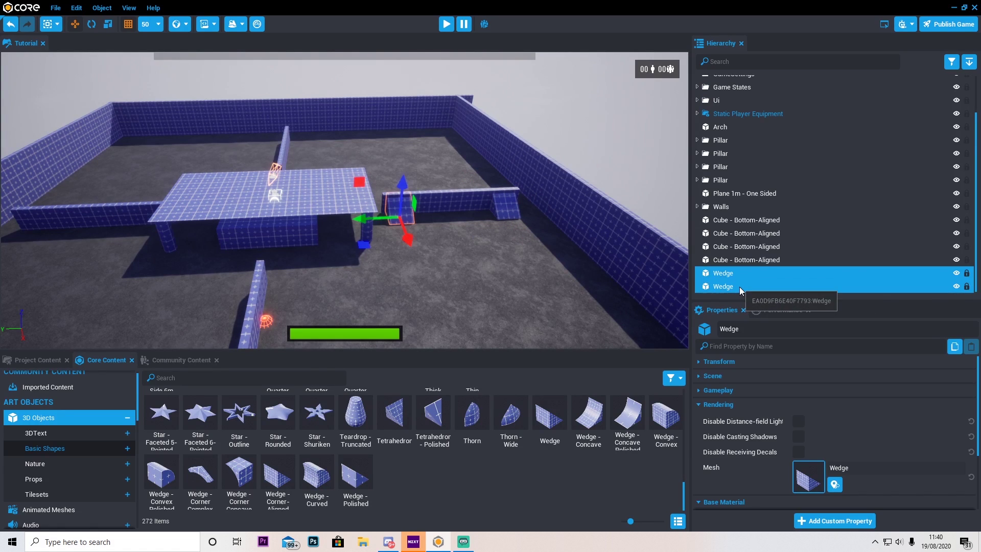
key(ctrl+w)
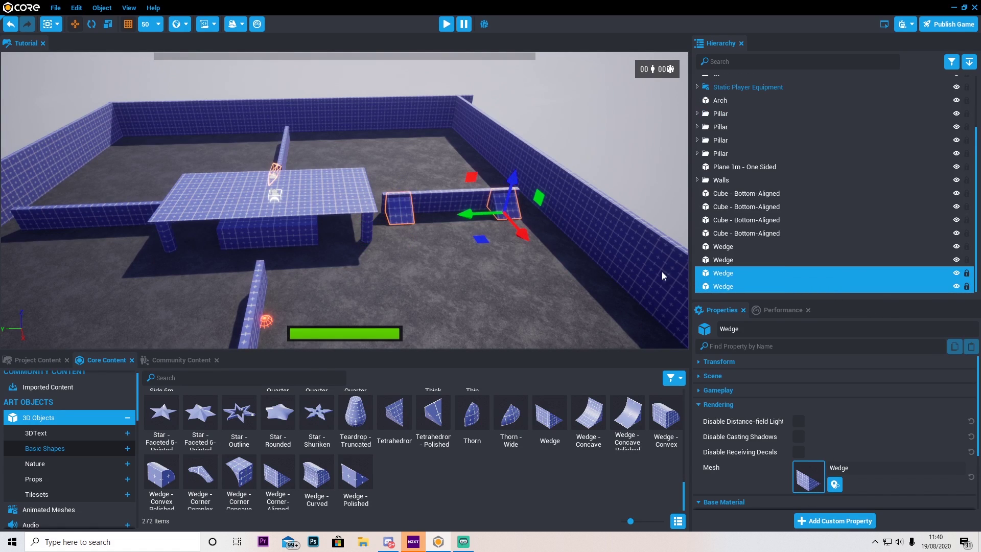
drag(467, 214, 113, 226)
key(a)
right_drag(225, 225, 97, 271)
key(s)
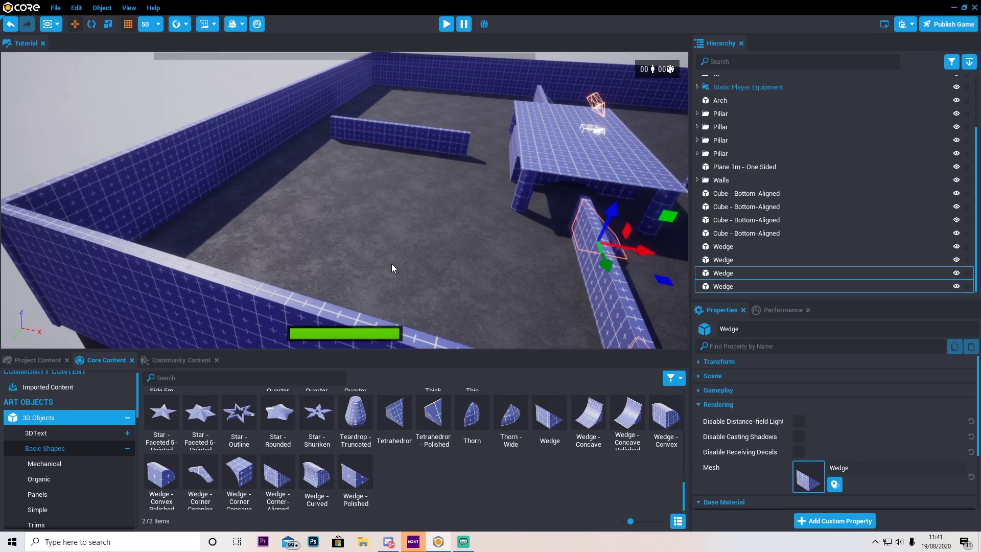
Step: Place an enlarged Cube - Bottom-Aligned in an open quarter of the map and duplicate it into a spaced group of three
key(w)
right_drag(392, 264, 204, 256)
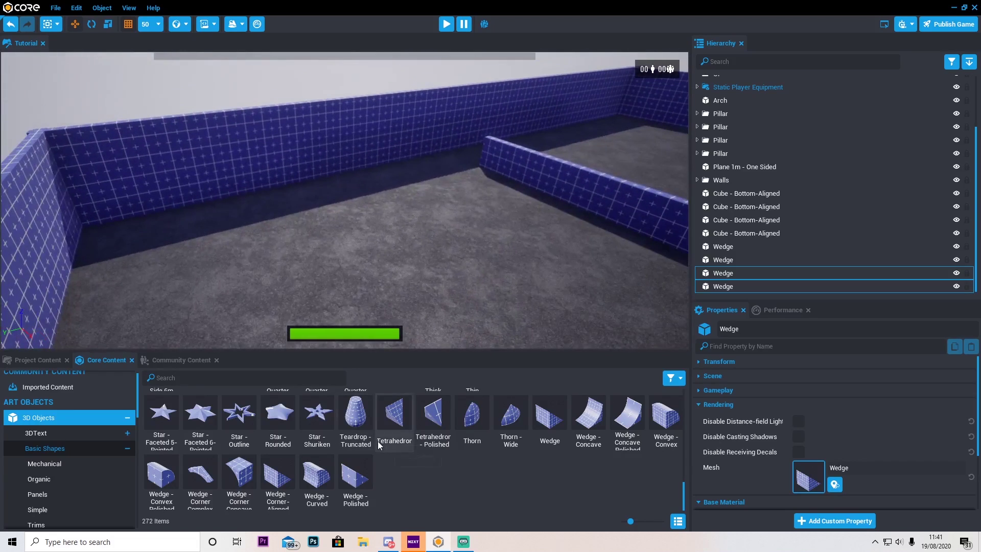
scroll(379, 445, up, 10)
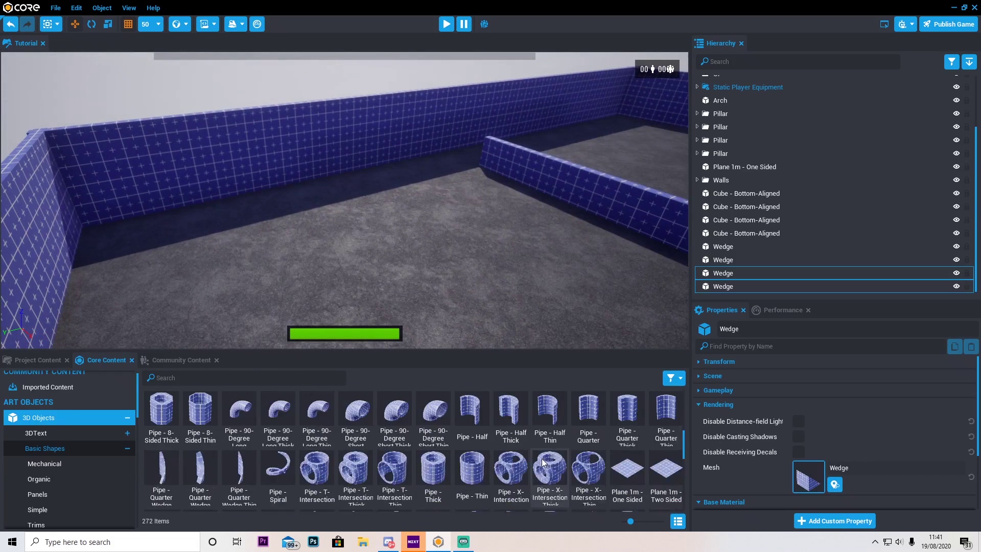
scroll(542, 462, up, 5)
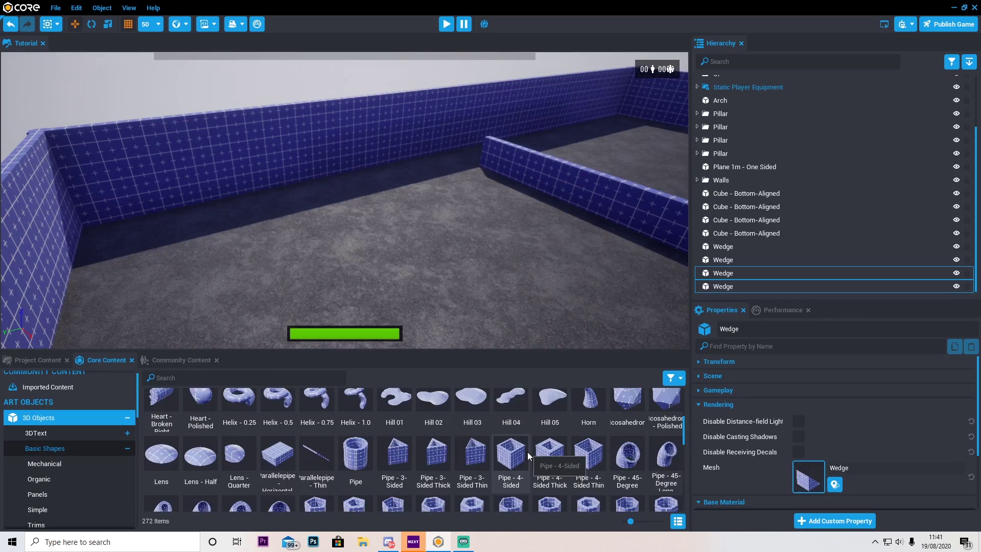
scroll(527, 452, up, 3)
drag(627, 424, 580, 188)
click(105, 28)
click(90, 25)
click(77, 26)
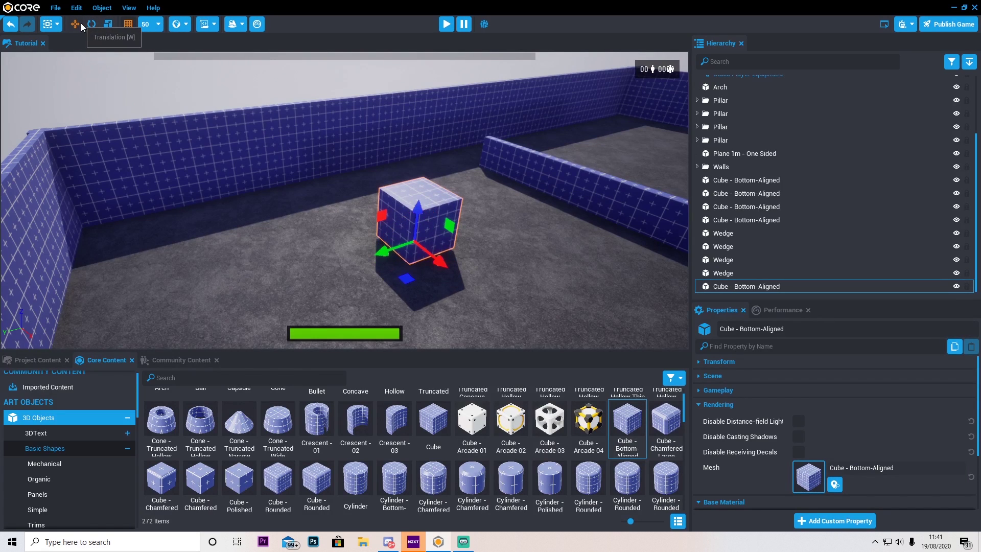
drag(422, 204, 420, 213)
right_drag(419, 212, 379, 244)
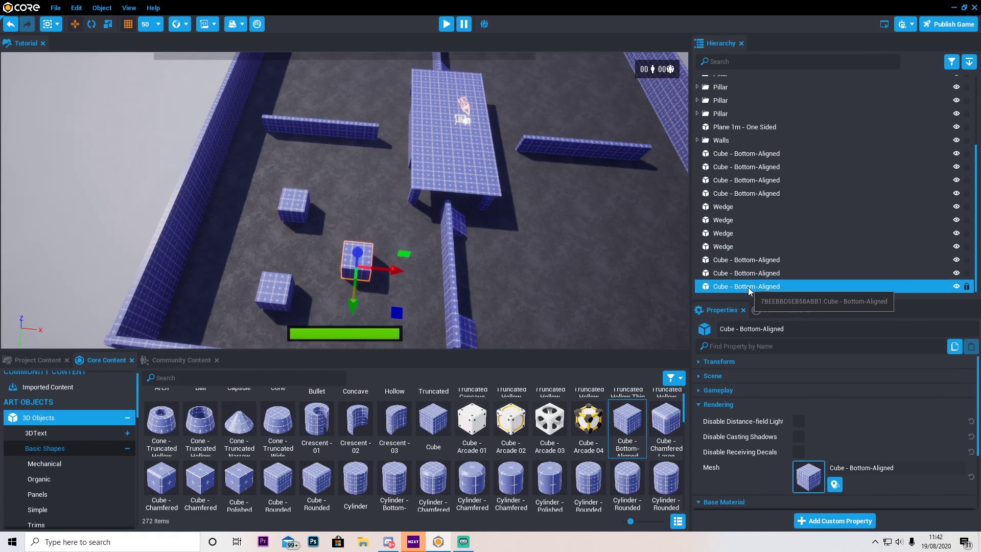
Step: Duplicate the group of three cubes and move the copies along the green axis into the adjacent quarter beyond the barrier
shift+click(750, 263)
scroll(583, 268, down, 3)
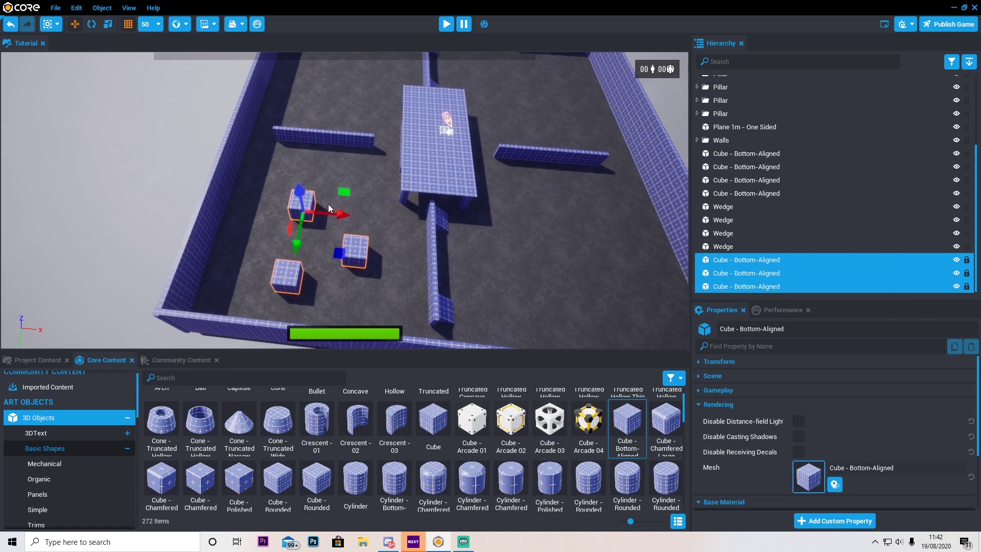
alt+drag(328, 208, 587, 227)
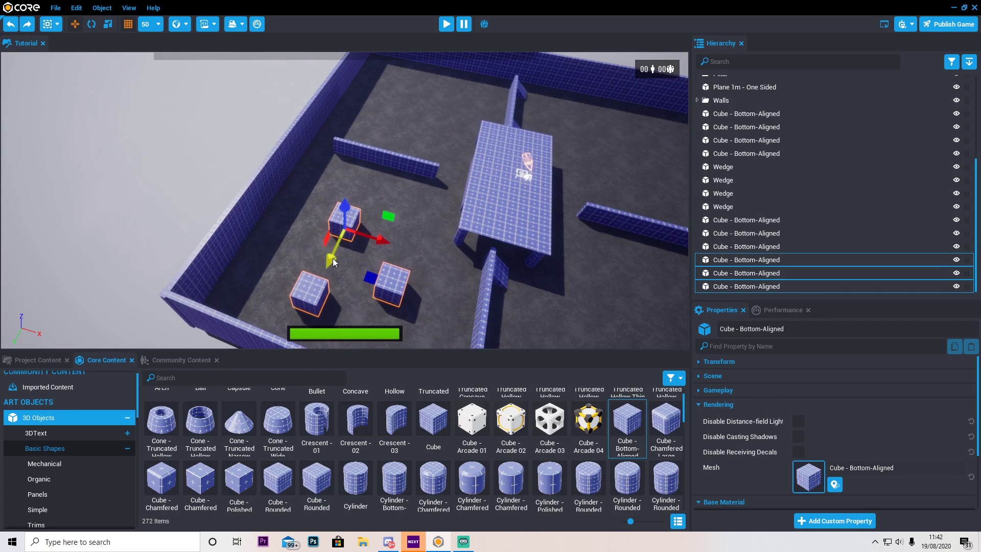
drag(333, 259, 415, 112)
right_drag(415, 113, 115, 204)
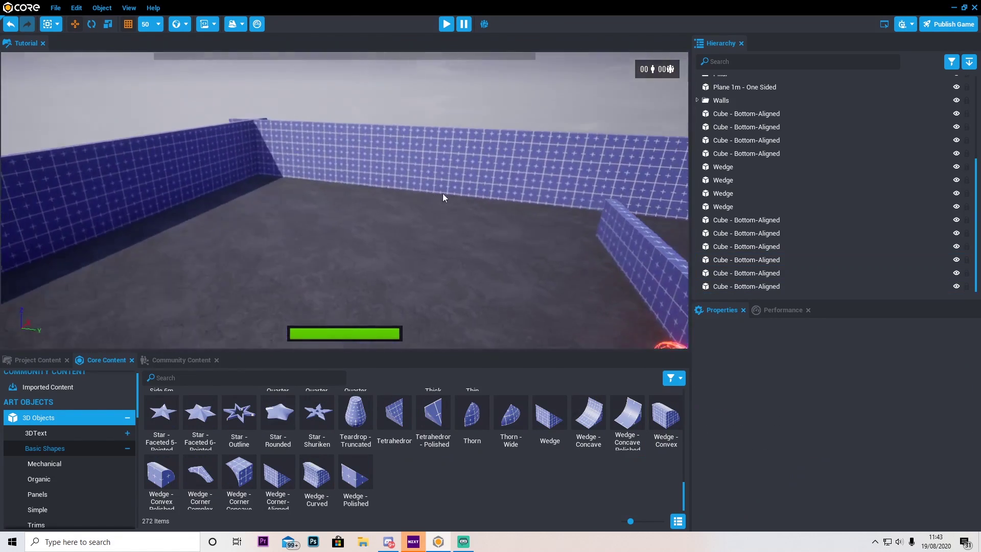
right_drag(443, 193, 526, 214)
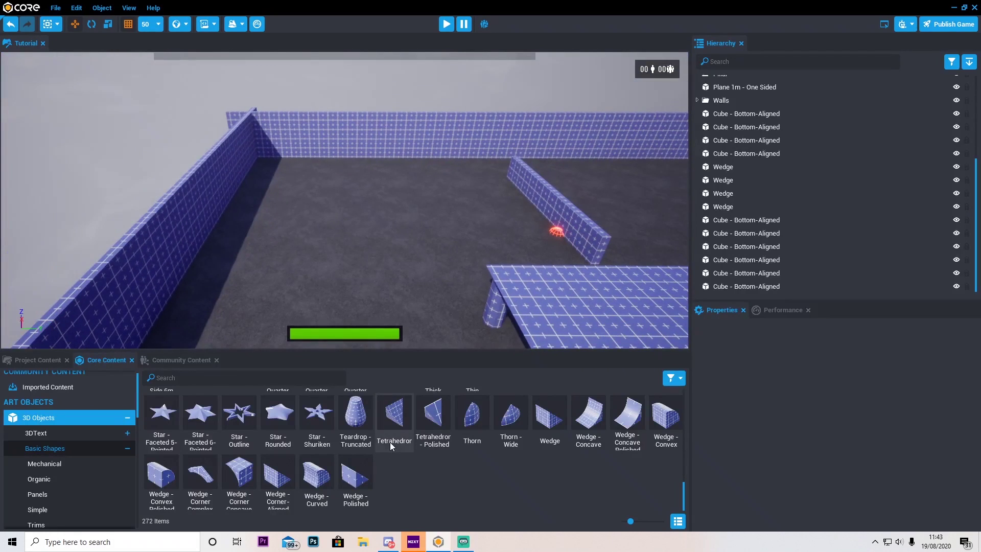
scroll(391, 443, up, 8)
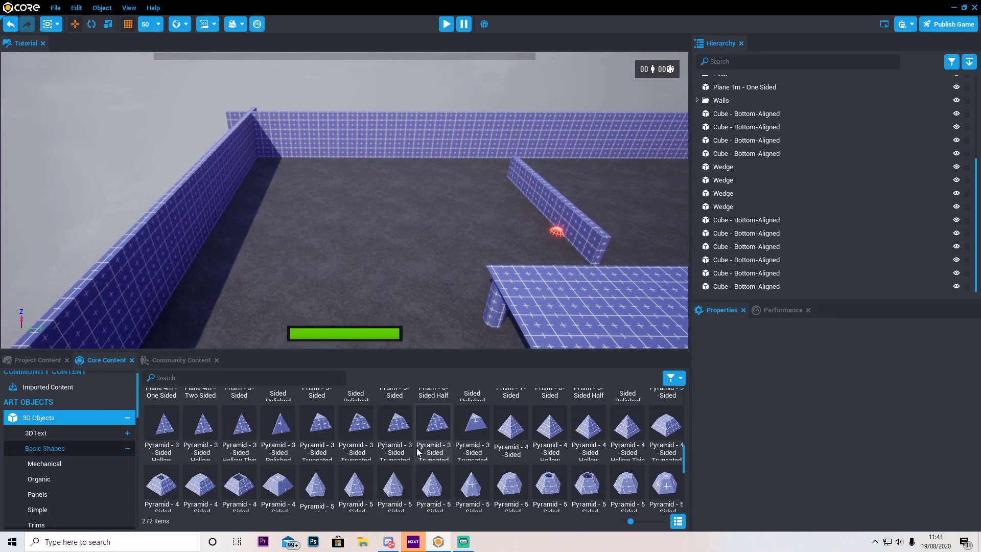
scroll(418, 450, up, 5)
Step: Duplicate the groups of three cubes into the two remaining empty quarters of the map
click(747, 287)
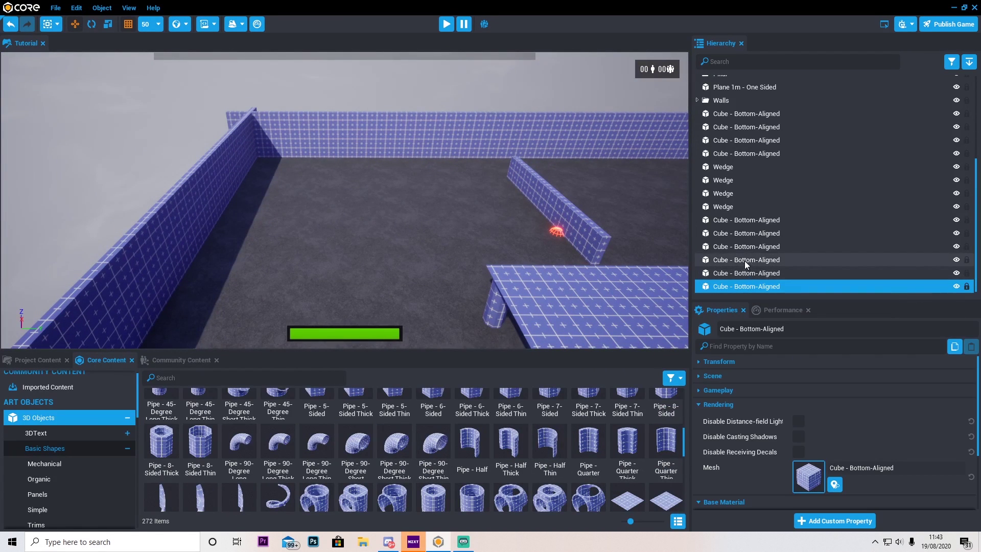
shift+click(746, 248)
click(743, 286)
shift+click(742, 262)
scroll(467, 274, down, 8)
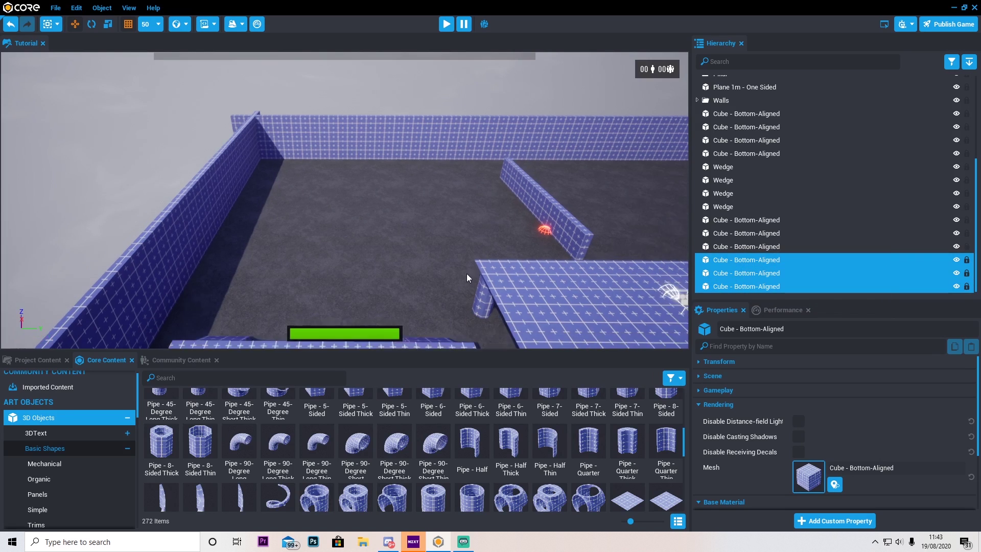
right_drag(472, 281, 450, 304)
scroll(450, 301, down, 3)
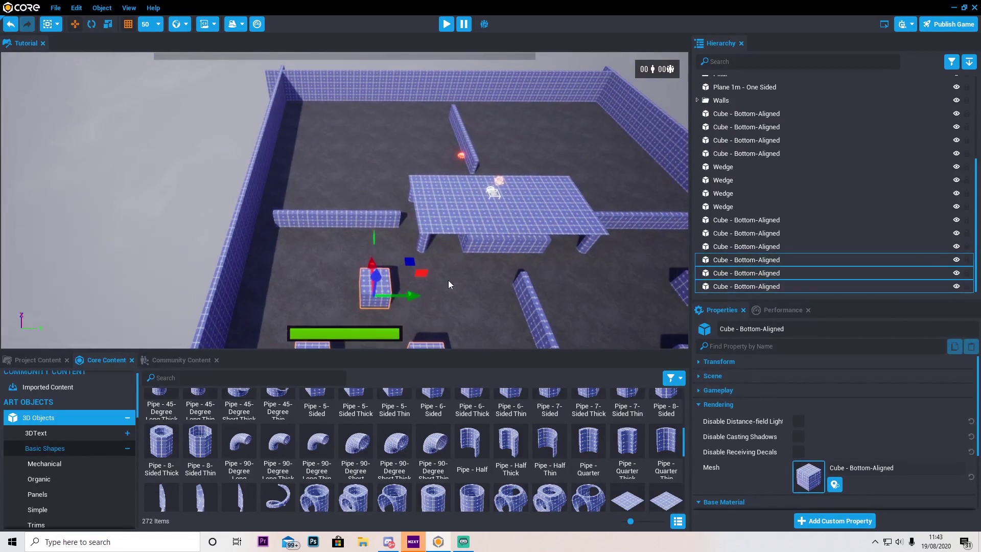
alt+drag(375, 266, 588, 132)
right_drag(526, 170, 541, 148)
key(w)
Step: Test the map in preview mode by running past the ramps, cubes and roofed arch, and end the preview
click(447, 24)
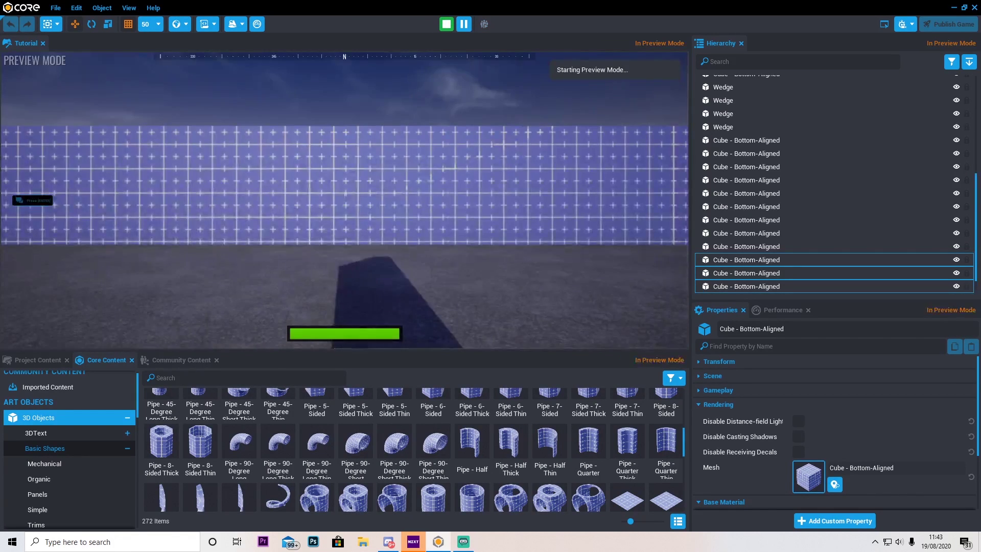
key(w)
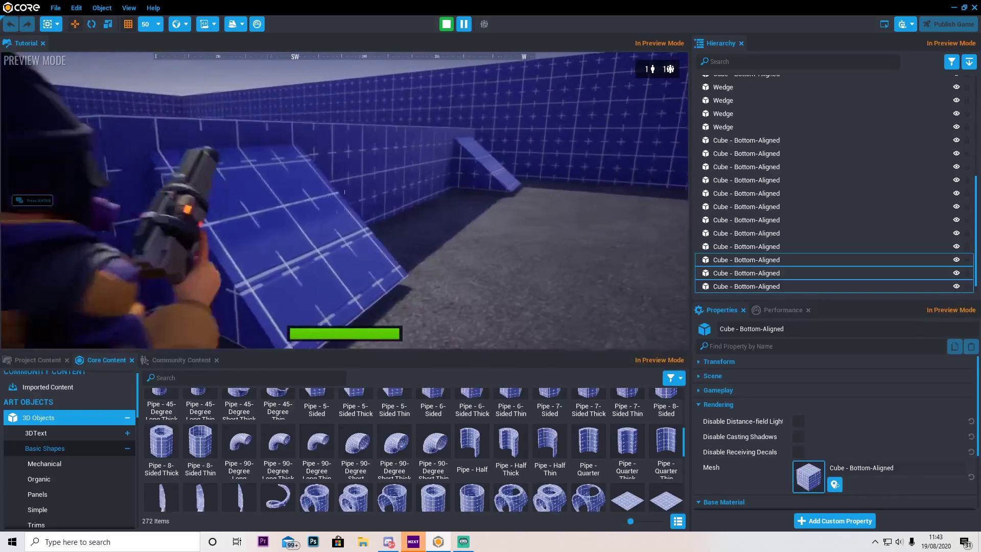
key(w)
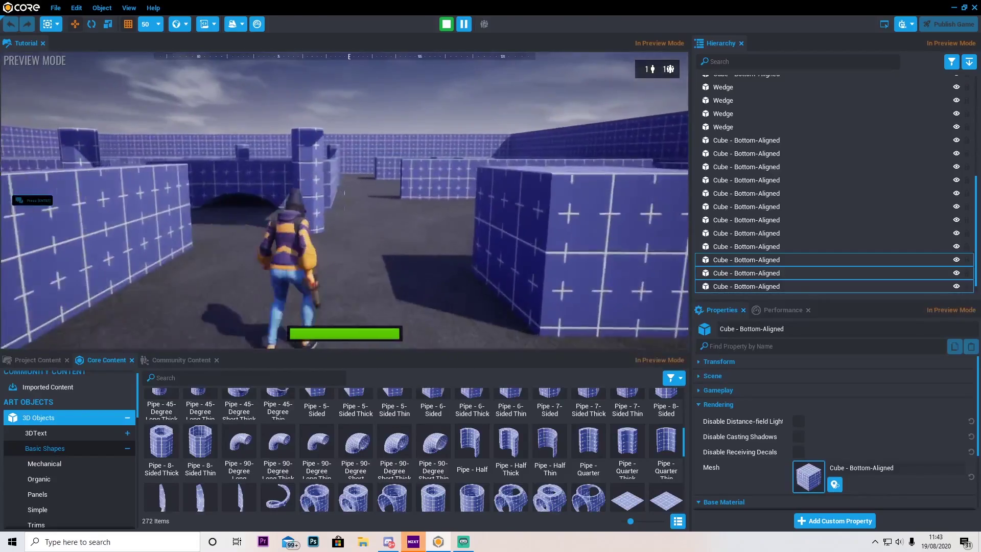
key(w)
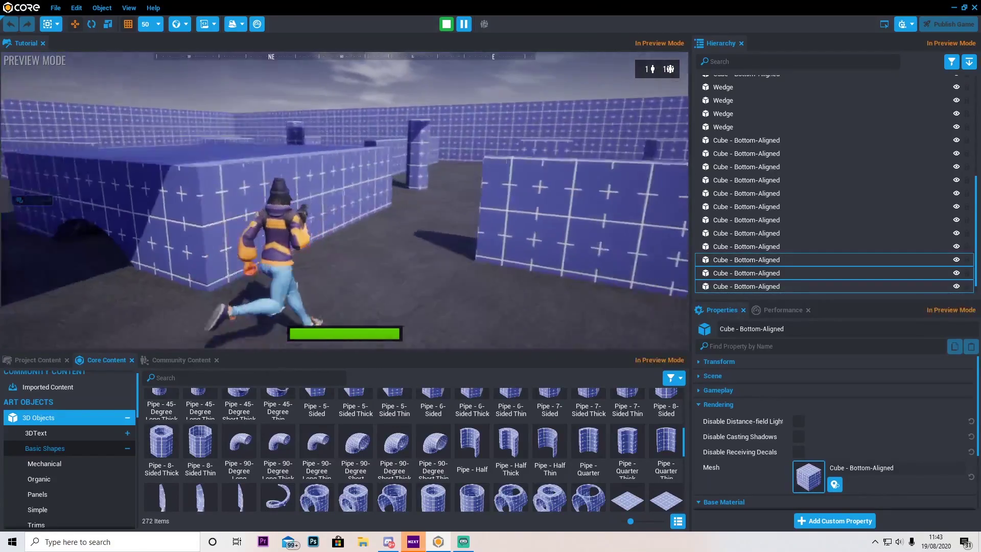
key(w)
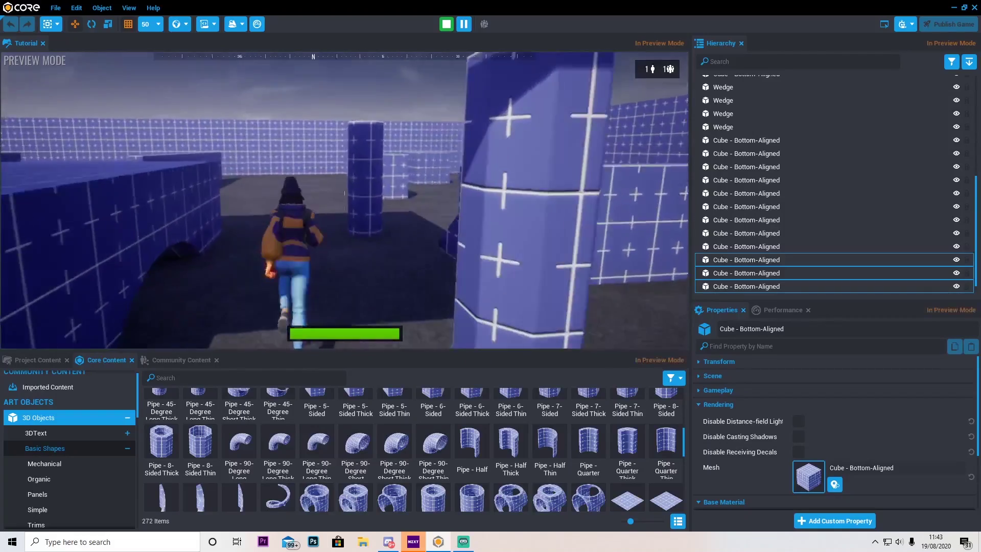
key(Escape)
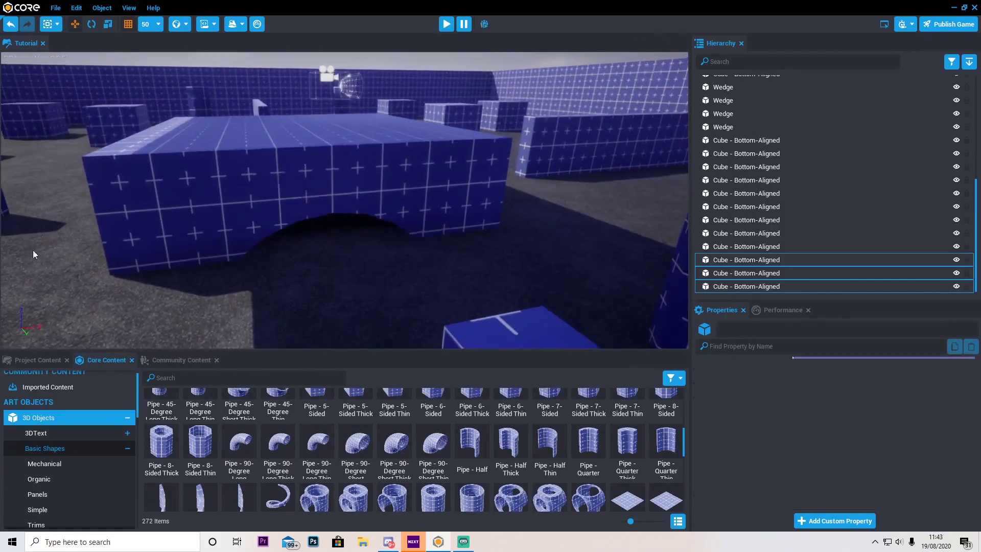
Step: Raise the arch along the vertical axis until its top stands above the roof plane
click(389, 196)
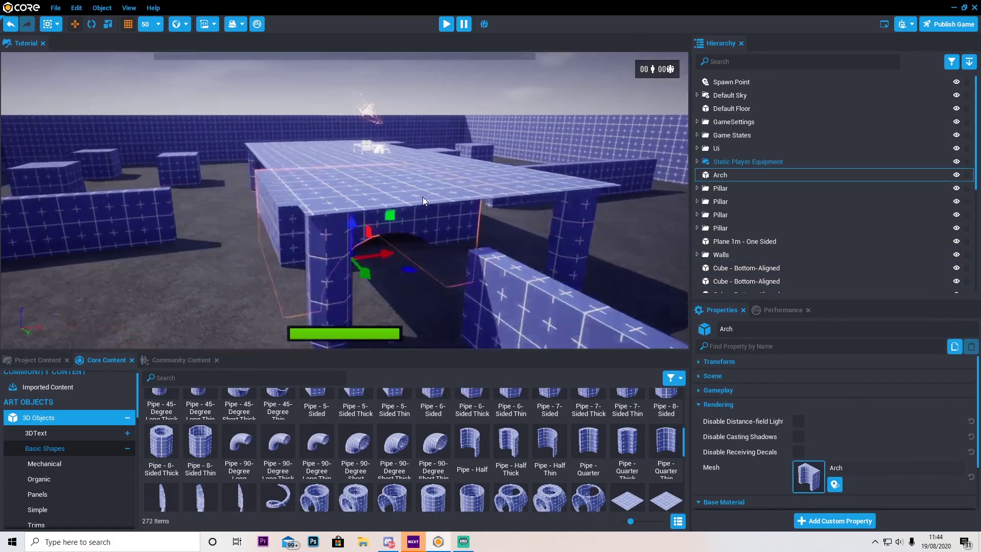
drag(367, 209, 372, 173)
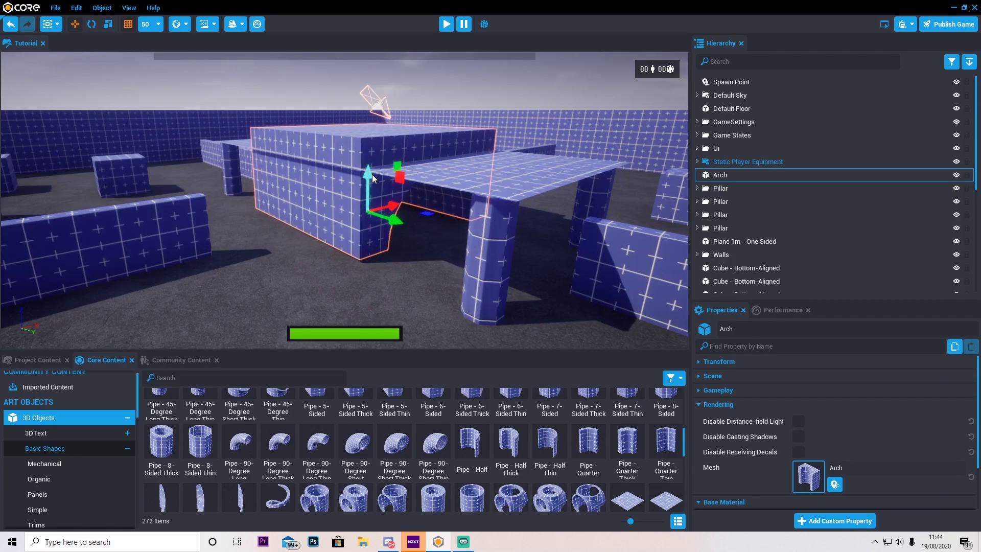
click(464, 173)
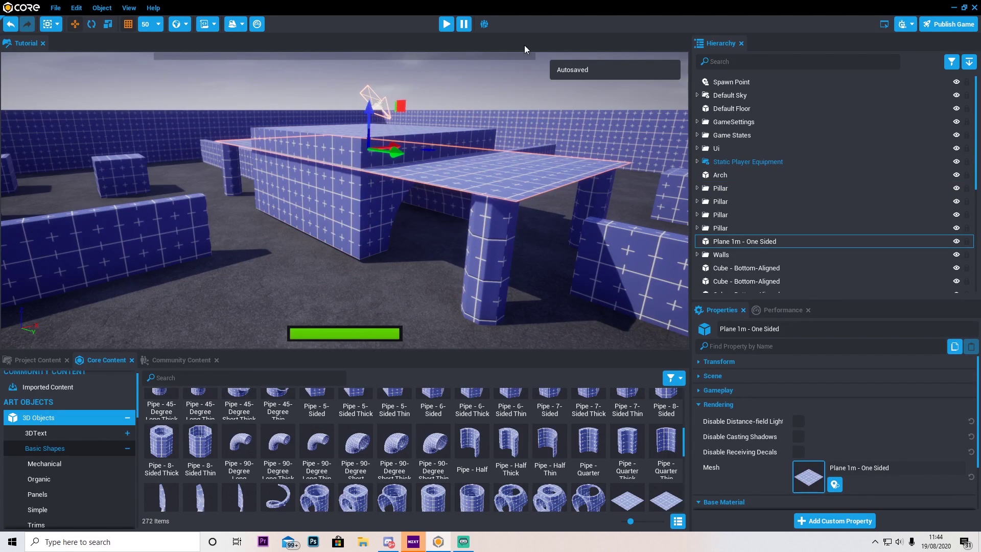
Step: Test the map in preview mode by running through the arch, up a ramp and across the roof, and end the preview
click(452, 24)
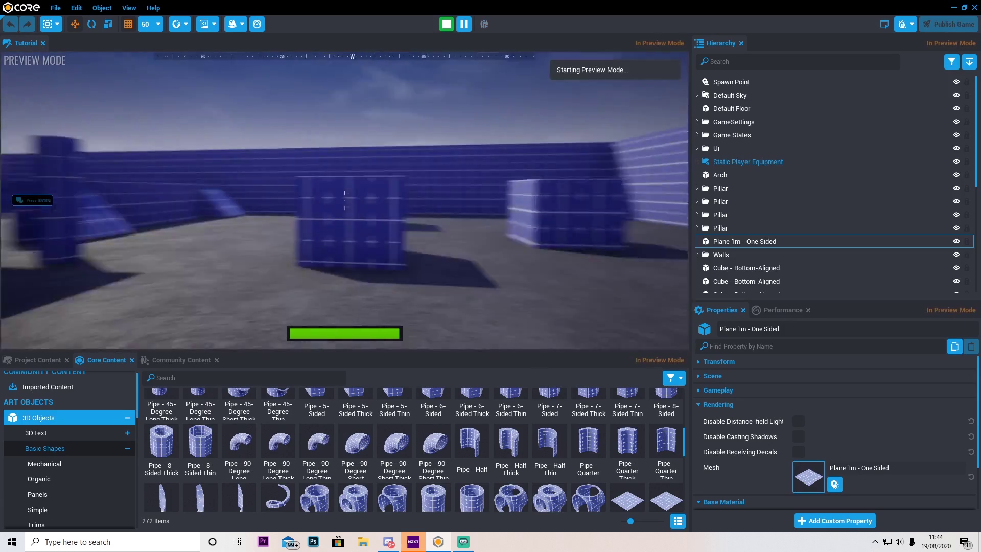
key(w)
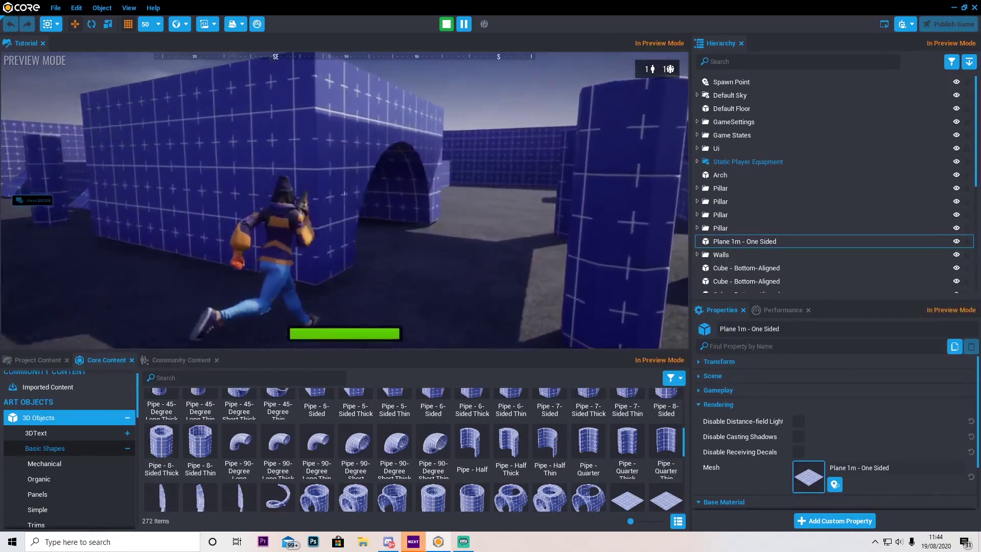
key(w)
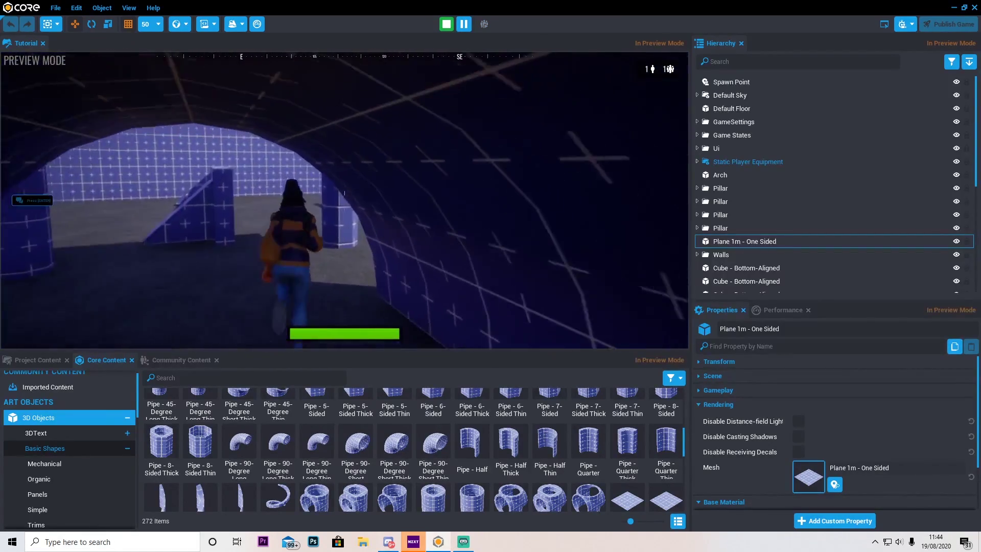
key(w)
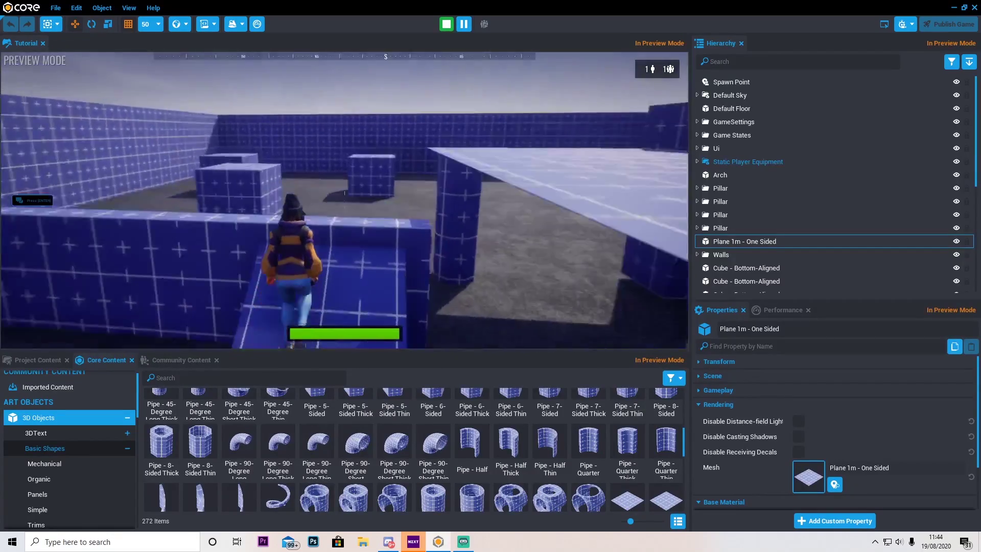
key(w)
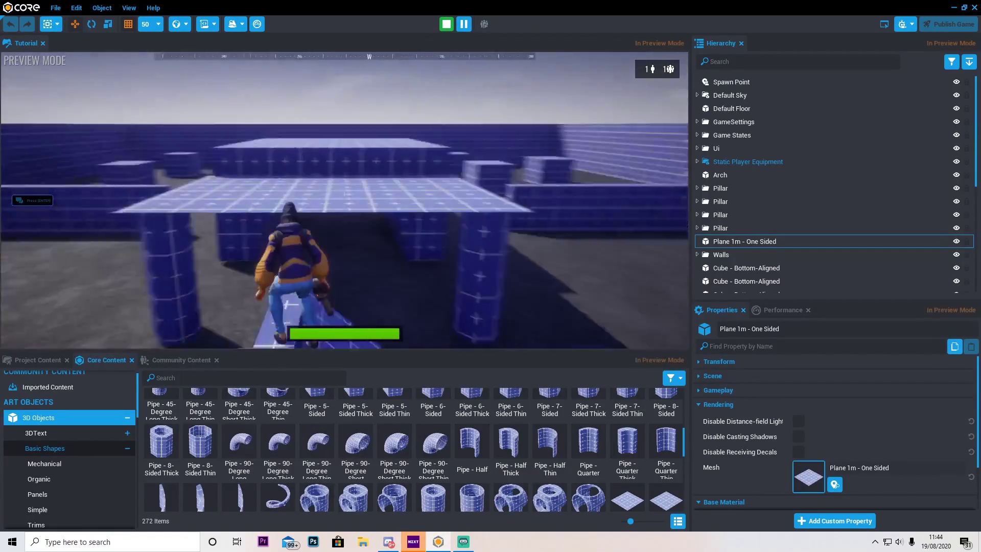
key(w)
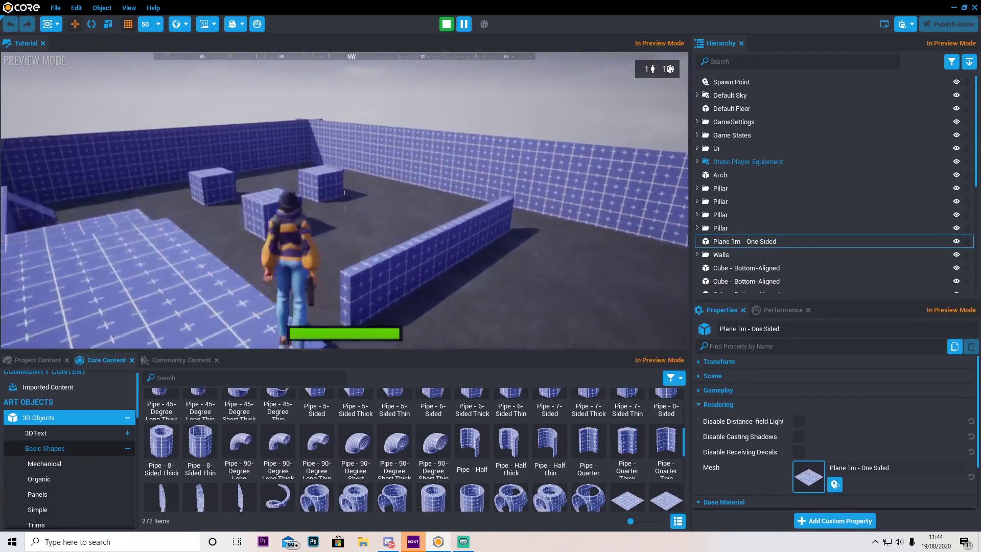
key(w)
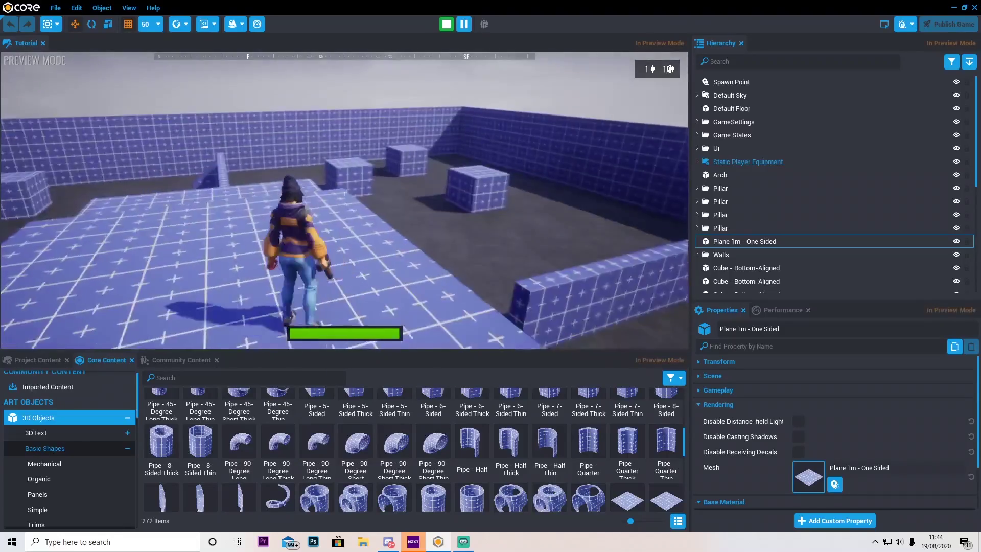
key(w)
key(Escape)
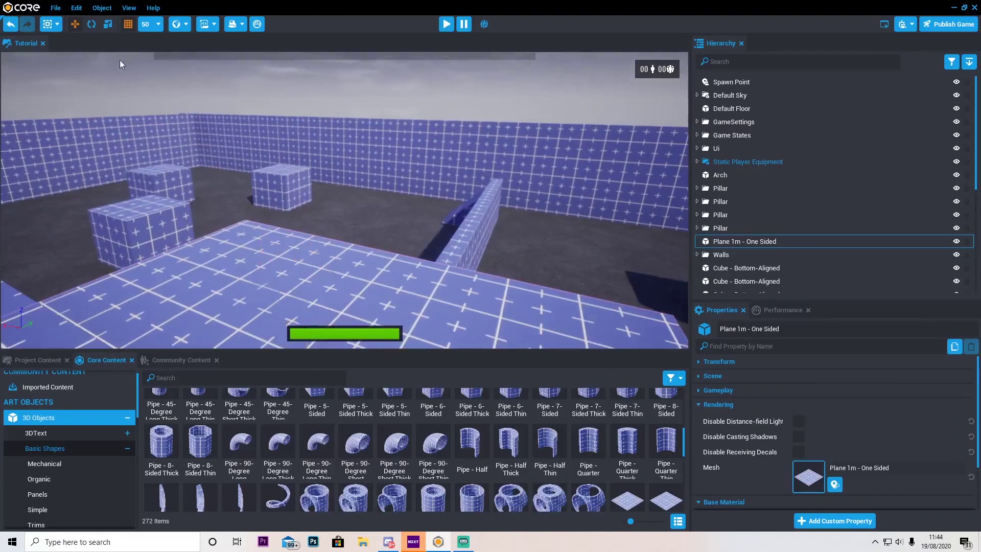
Step: Duplicate all four Pillar groups and raise the copies along the vertical axis to stand above the roof plane
key(s)
right_drag(393, 230, 367, 249)
scroll(416, 431, down, 3)
click(227, 268)
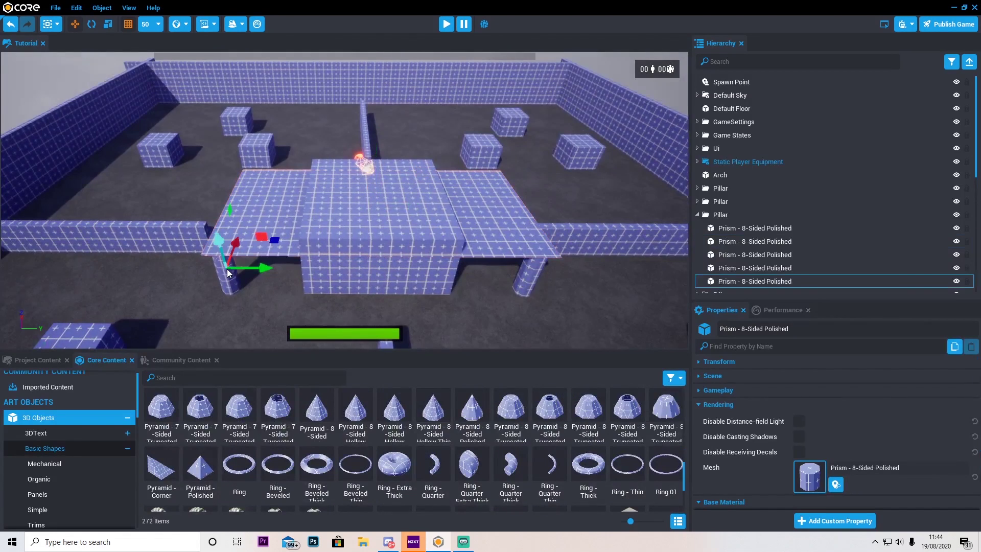
click(697, 214)
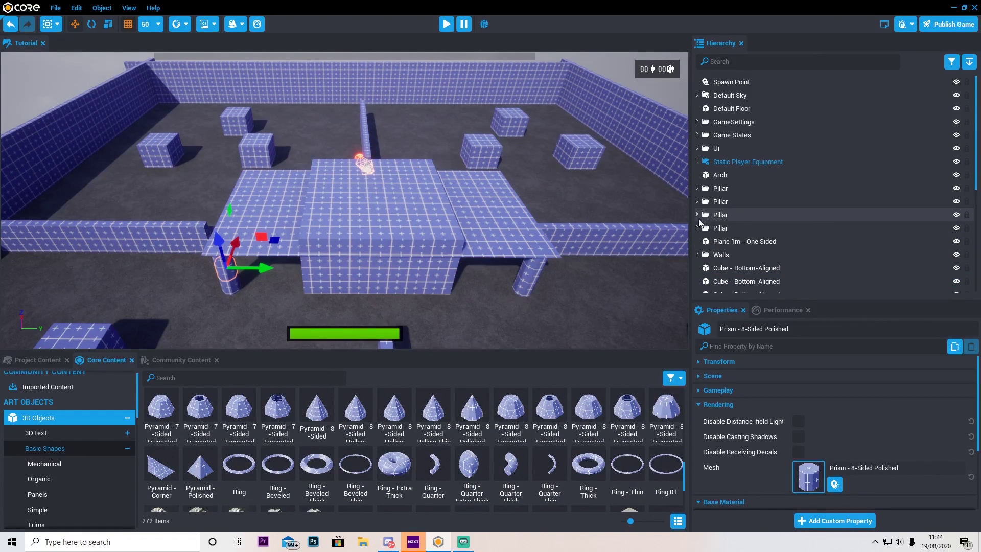
click(720, 228)
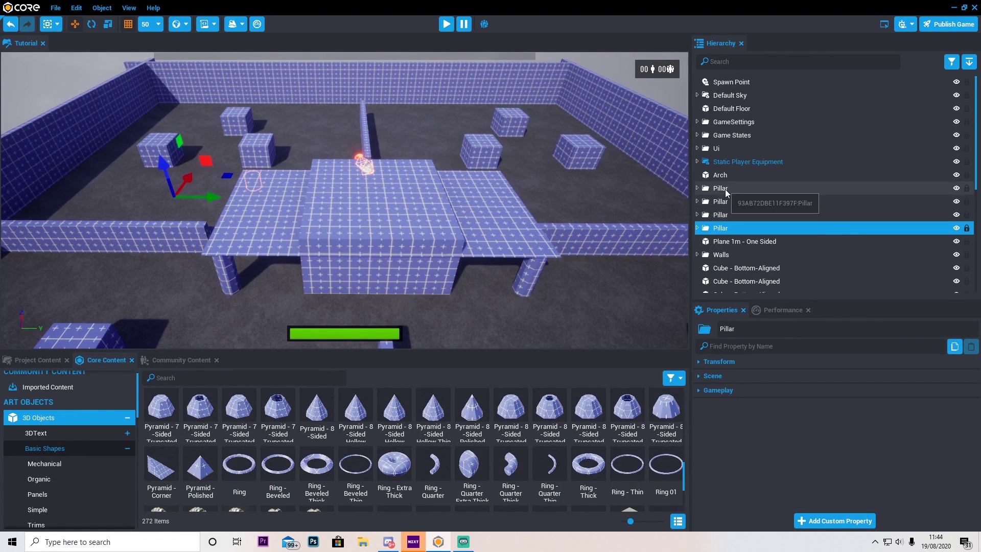
shift+click(725, 189)
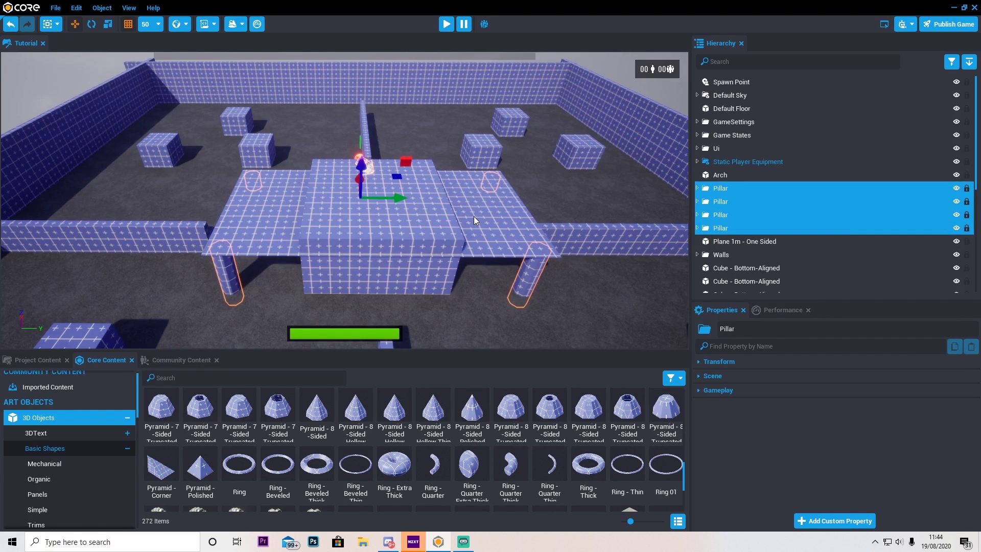
drag(361, 168, 363, 103)
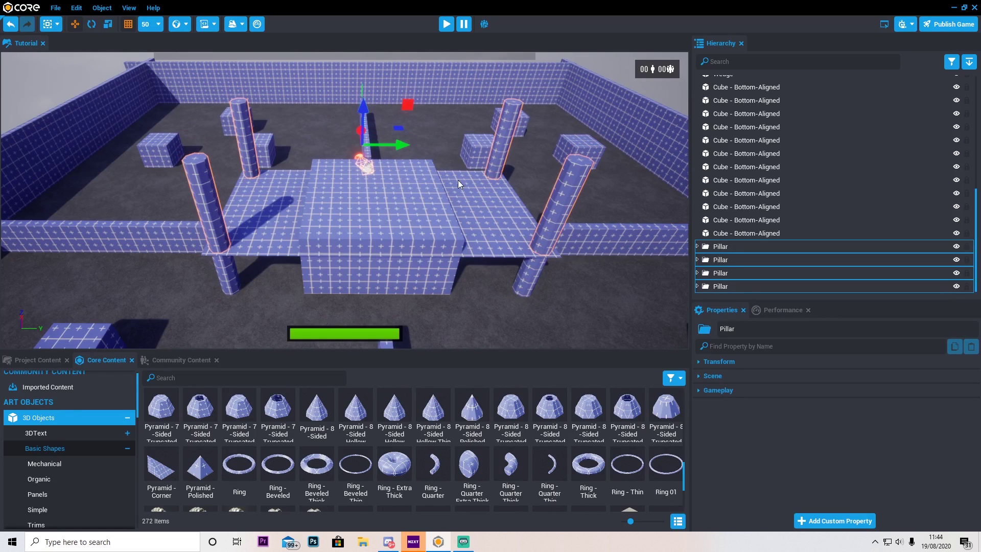
Step: Place a Cube - Bottom-Aligned above the raised pillars and stretch it along the green axis to span beyond them
scroll(461, 218, down, 3)
click(462, 218)
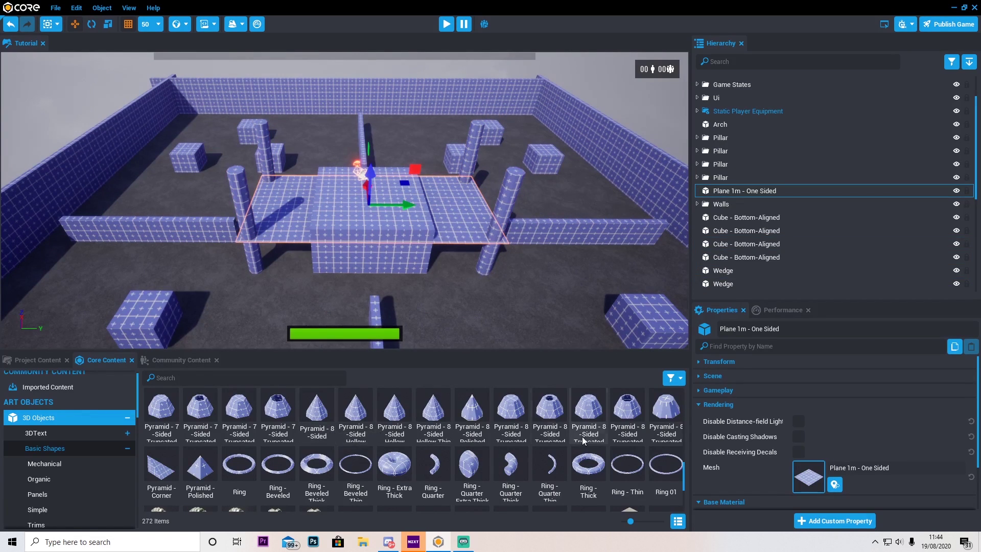
scroll(574, 445, up, 10)
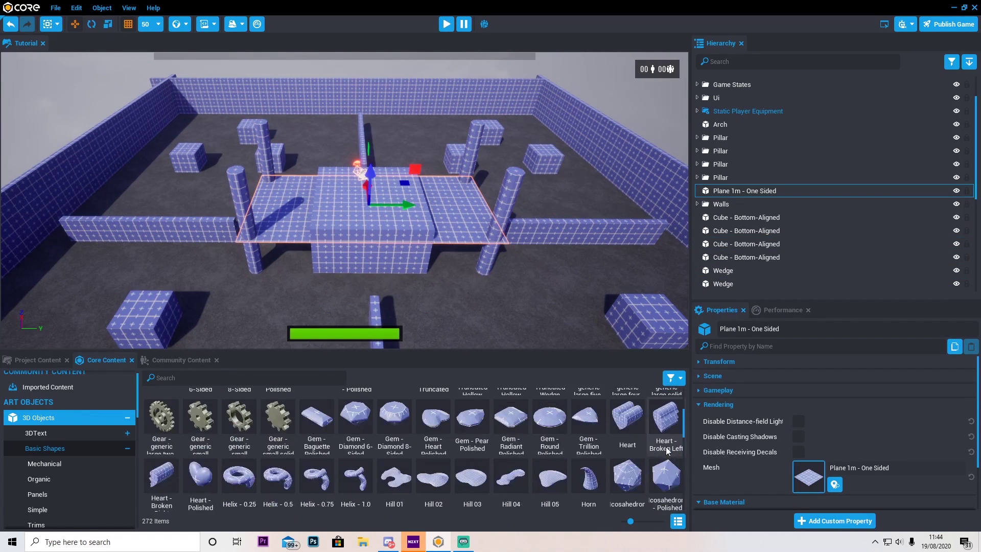
scroll(639, 473, up, 3)
drag(628, 471, 385, 136)
key(w)
right_drag(418, 161, 414, 120)
click(106, 23)
drag(440, 284, 651, 276)
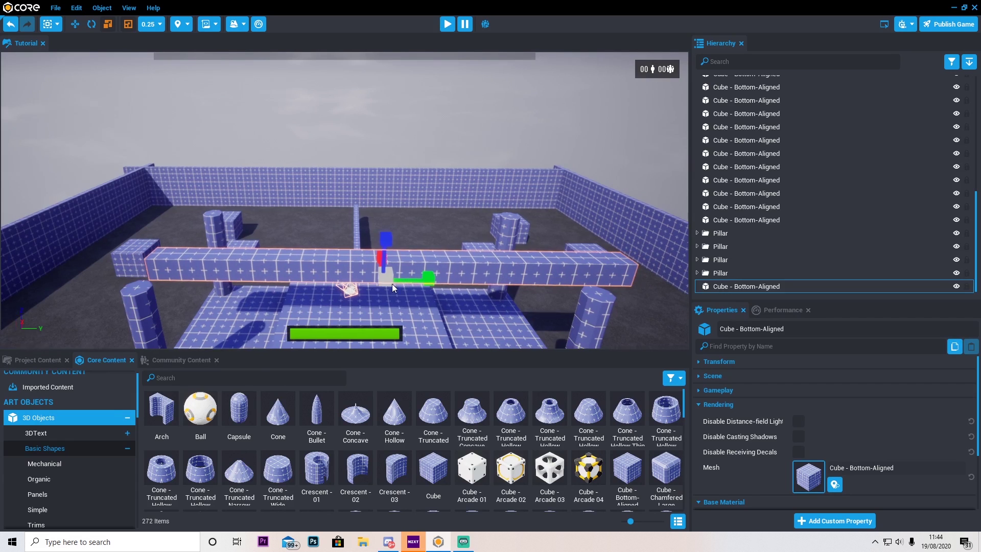
Step: Widen the stretched cube along the red axis and adjust its thickness to form a roof slab
key(a)
right_drag(392, 284, 696, 303)
drag(361, 200, 299, 184)
drag(405, 178, 400, 168)
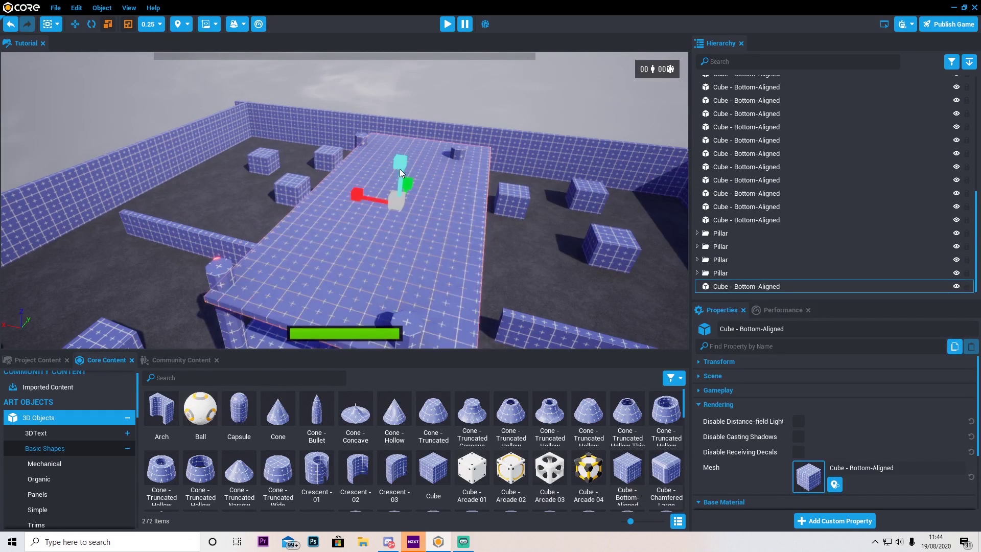
Step: Move the roof slab along the red axis to centre it over the upper pillars and lower it onto their tops
click(73, 26)
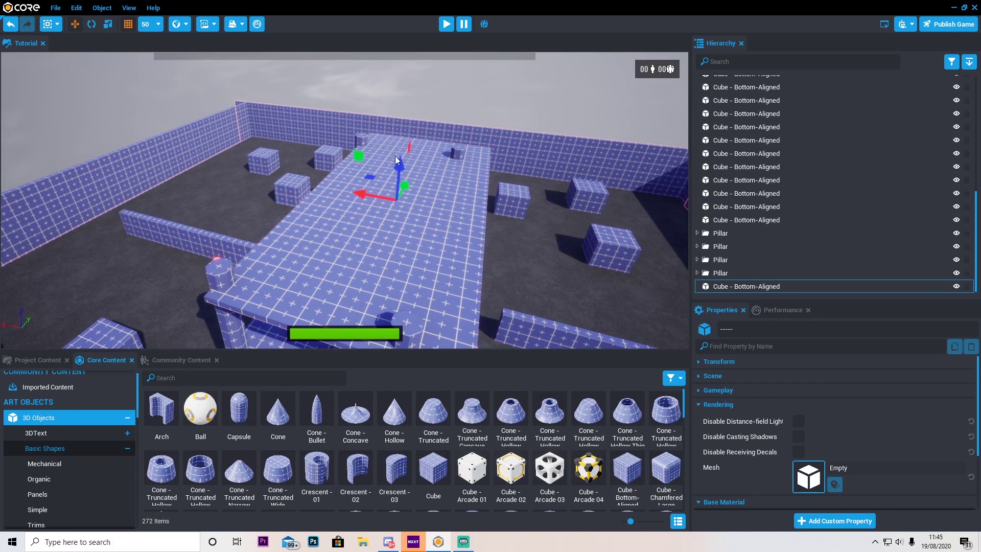
right_drag(395, 156, 398, 150)
click(410, 231)
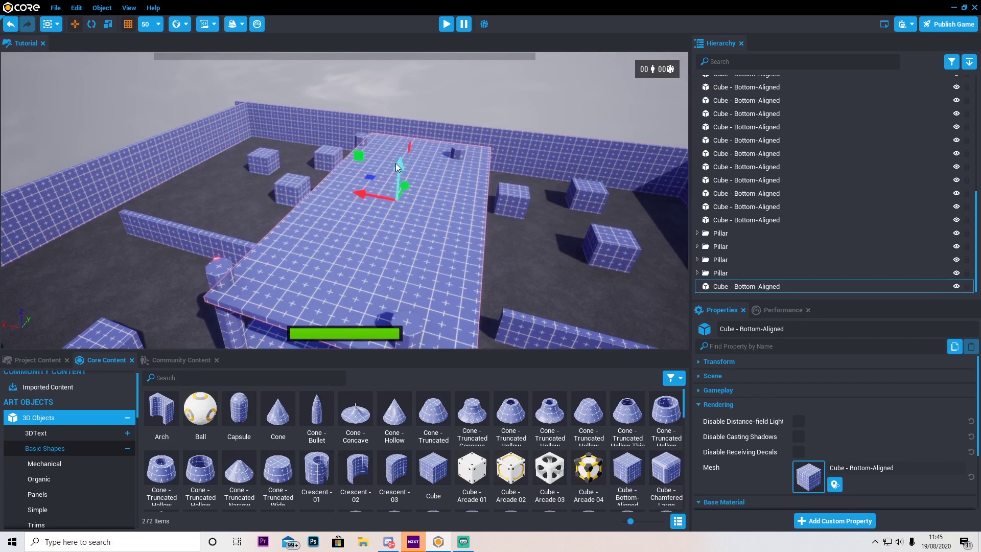
right_drag(370, 207, 431, 198)
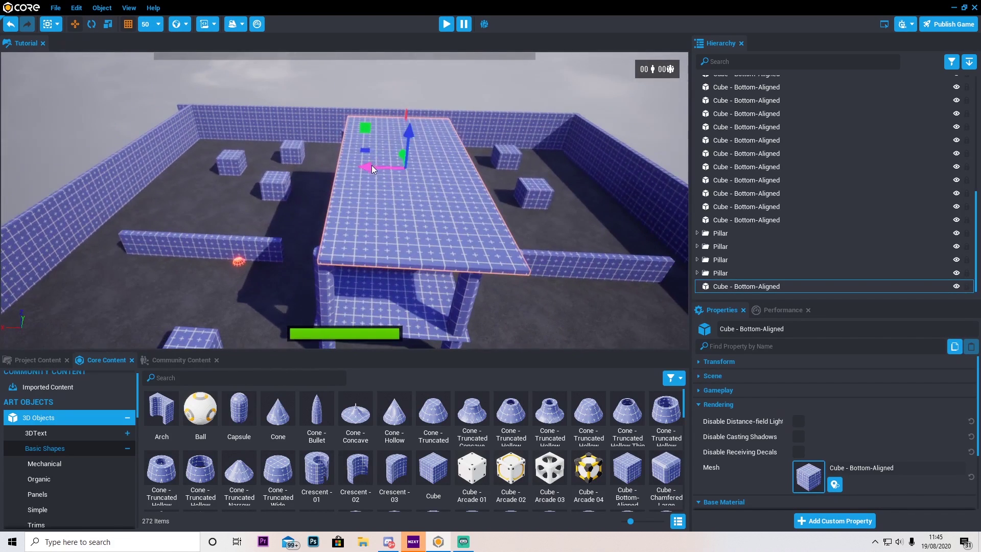
drag(372, 164, 354, 166)
drag(395, 134, 396, 140)
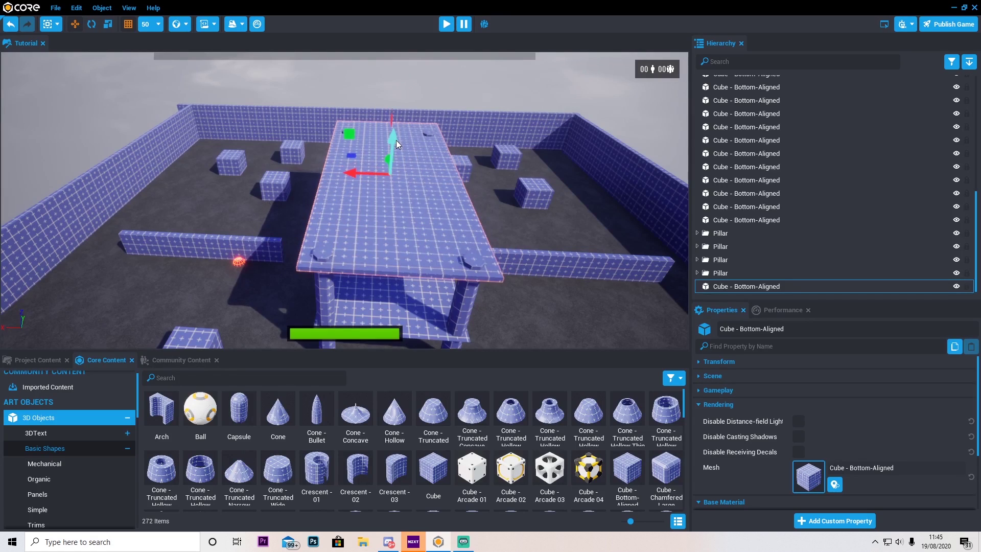
right_drag(439, 170, 91, 147)
key(s)
right_drag(372, 194, 381, 194)
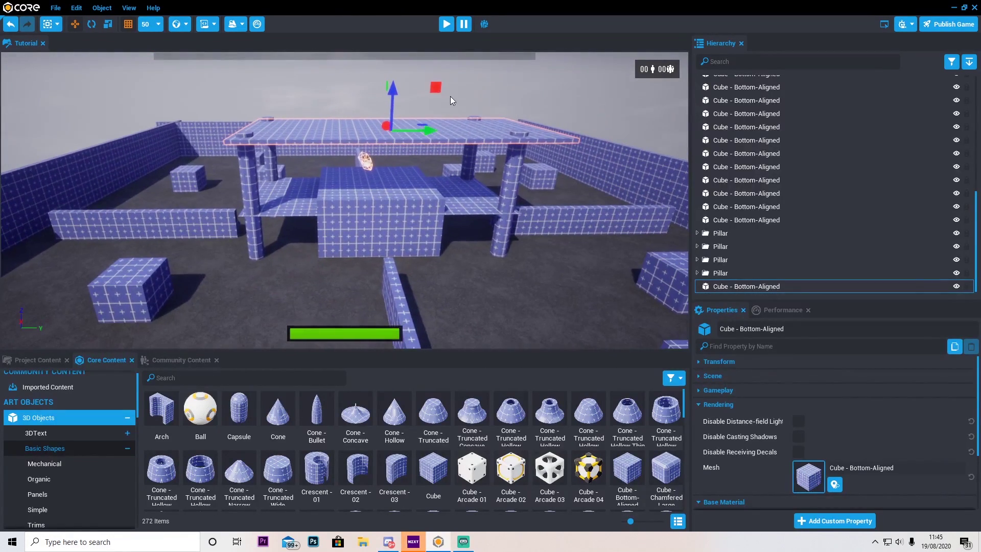
Step: Test the upper roof in preview mode by running beside the cubes and barriers and aiming the weapon, and end the preview
click(446, 24)
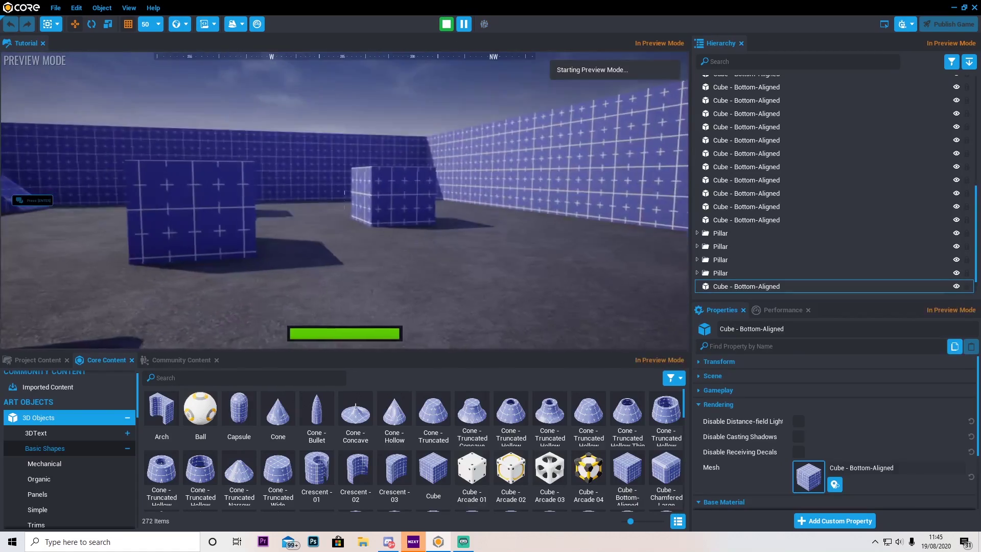
key(w)
key(w)
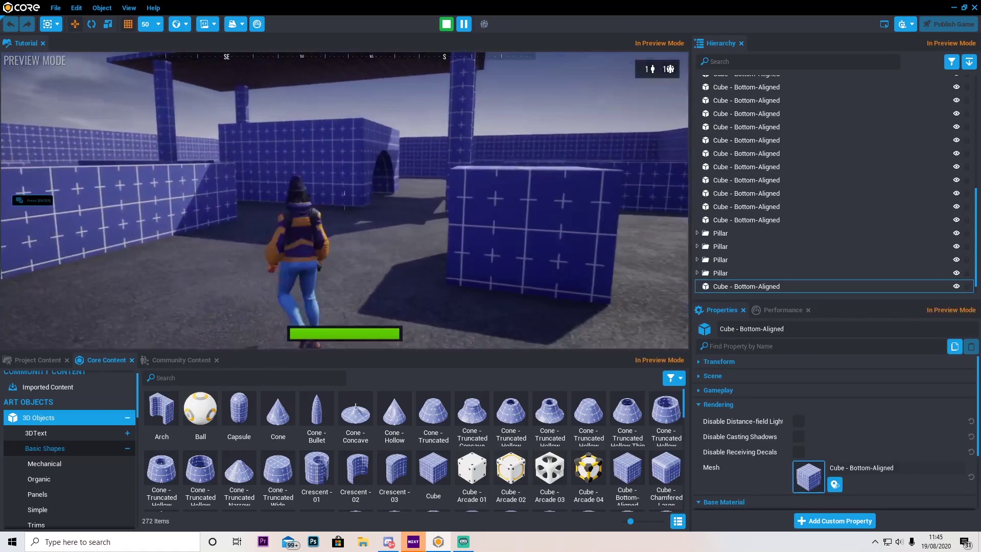
key(a)
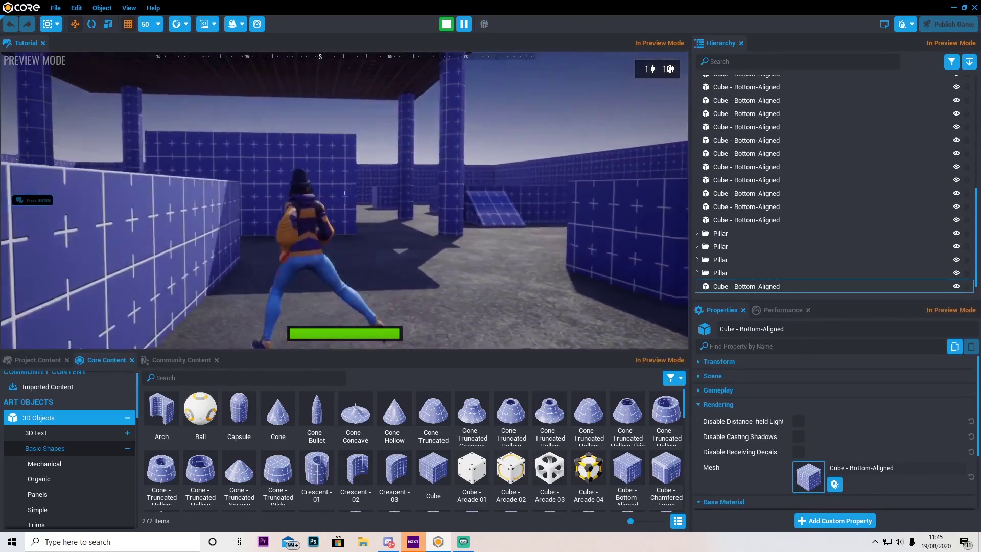
key(d)
scroll(344, 200, up, 3)
scroll(345, 200, up, 2)
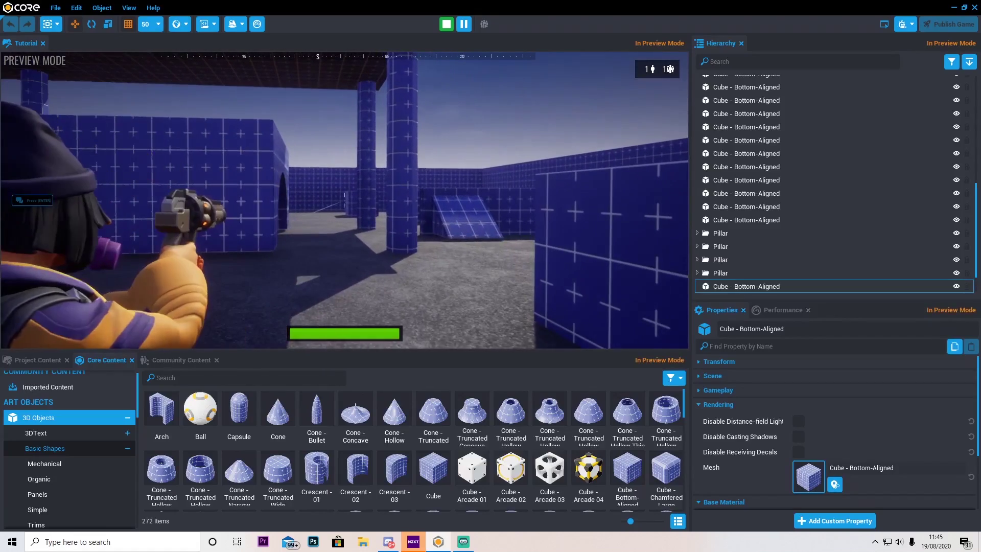
scroll(344, 200, down, 5)
key(Escape)
Step: Duplicate the barrier beside the roofed arch and centre the copy across the inner end of the perpendicular barrier, forming a T
right_drag(417, 154, 830, 194)
key(w)
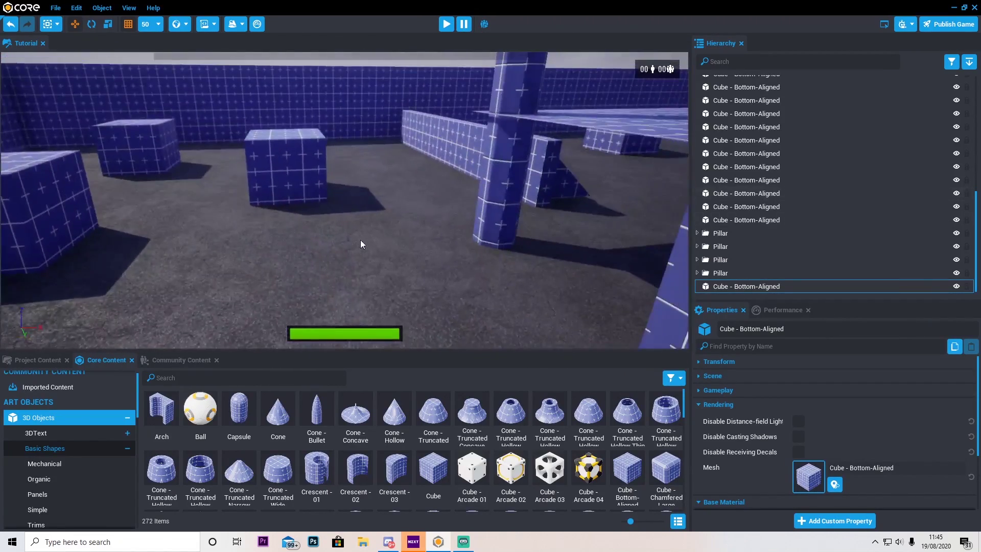
key(s)
right_drag(360, 240, 741, 248)
right_drag(516, 245, 253, 179)
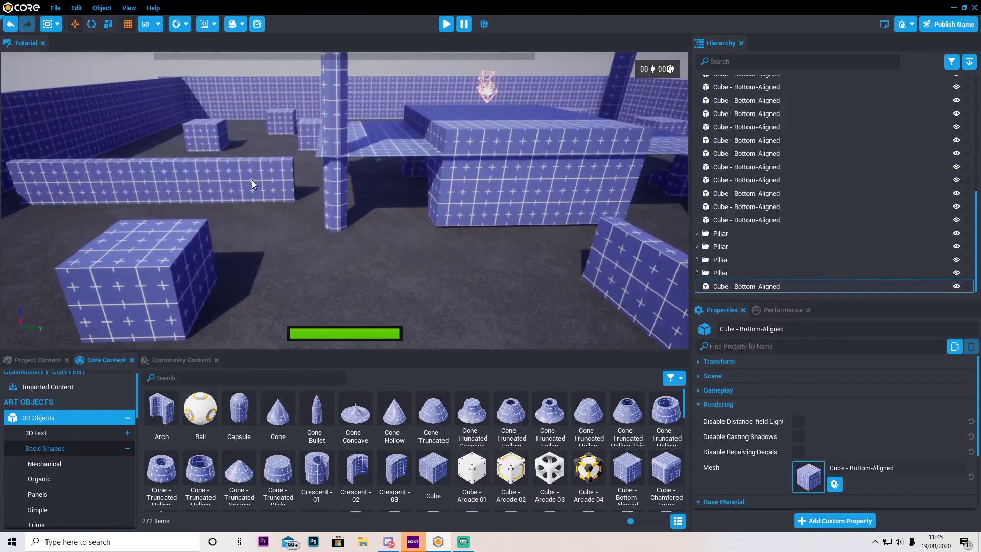
click(253, 180)
alt+drag(214, 201, 590, 304)
right_drag(591, 304, 564, 336)
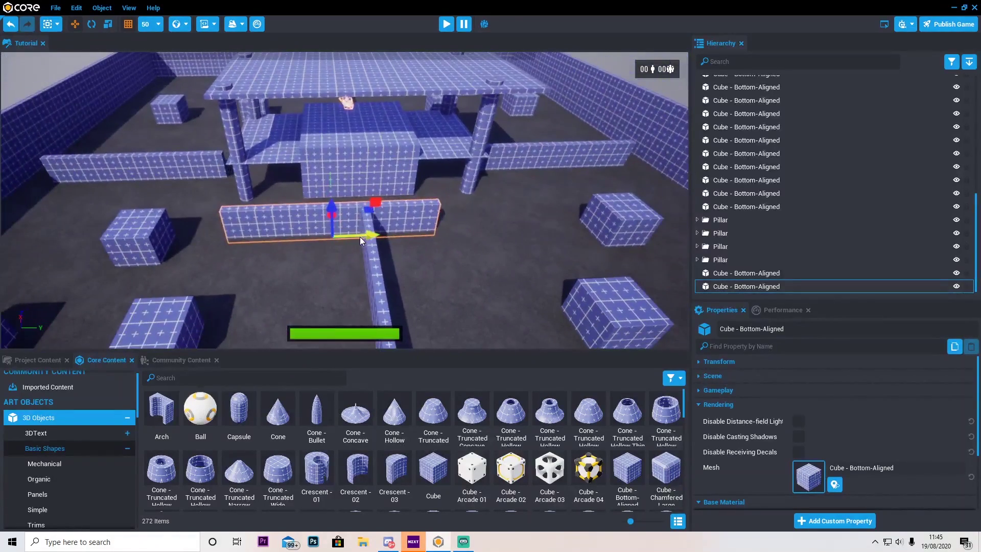
drag(360, 237, 396, 238)
Step: Duplicate the crosswise barrier along the red axis to the inner end of the opposite barrier on the arch's other side
right_drag(396, 238, 846, 241)
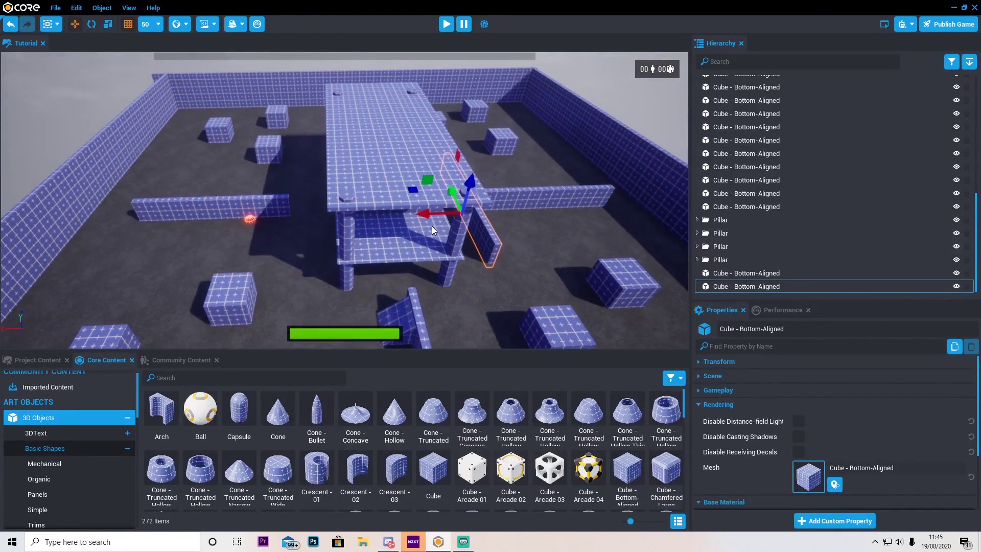
alt+drag(428, 216, 249, 213)
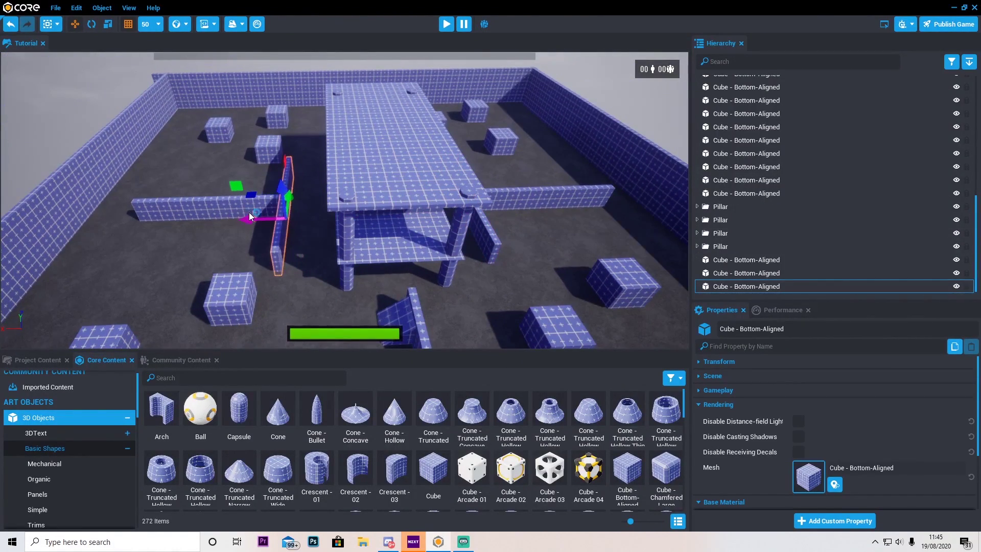
right_drag(250, 213, 146, 219)
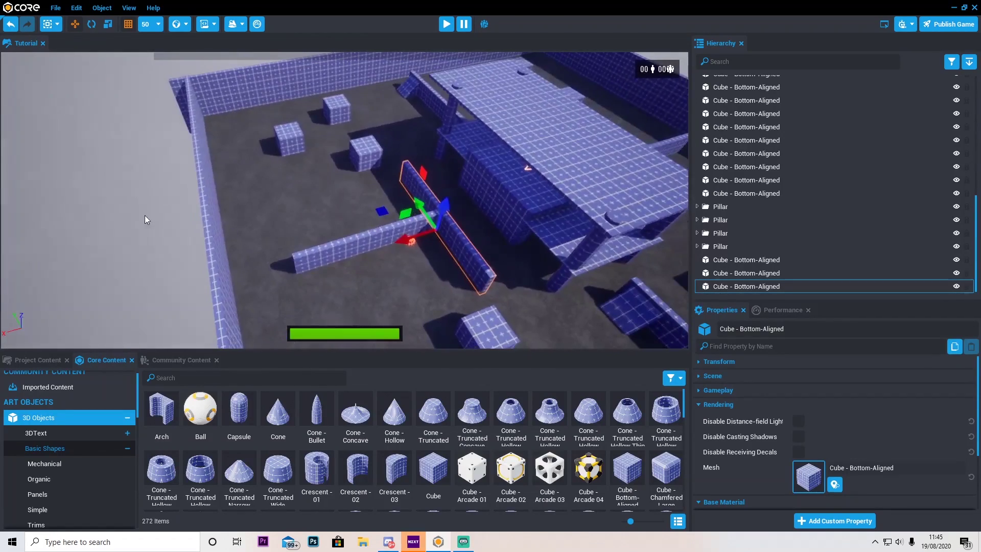
Step: Duplicate the crosswise barrier to the outer ends of both perpendicular barriers, one on each side of the arch
alt+drag(412, 243, 244, 259)
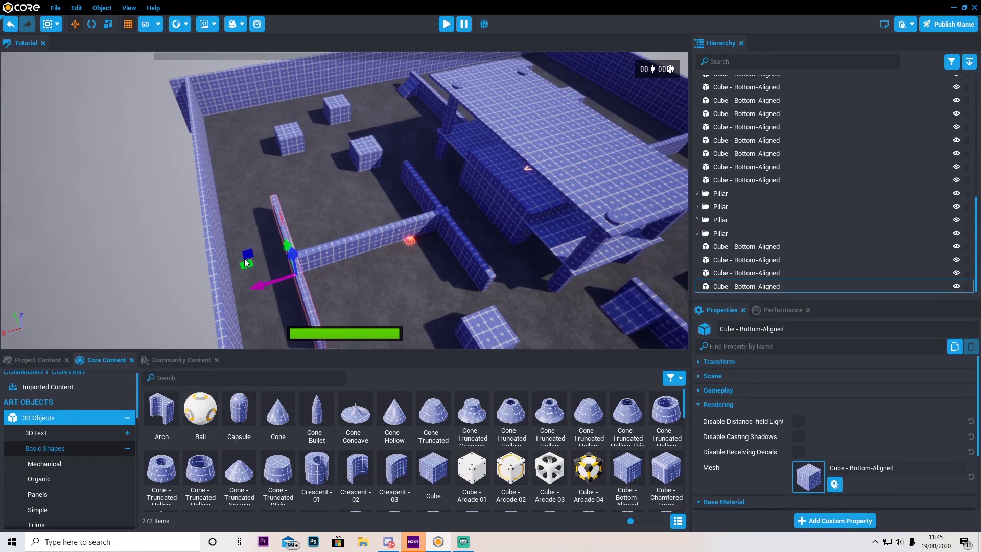
right_drag(321, 253, 197, 252)
click(308, 251)
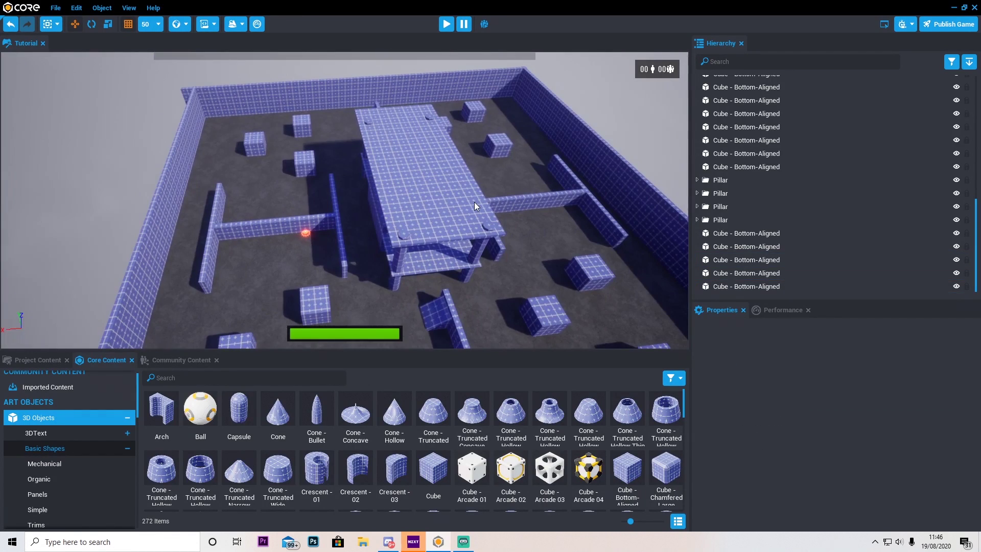
Step: Open the Materials library and apply Bricks Stone Block to the first perimeter walls
right_drag(474, 201, 735, 167)
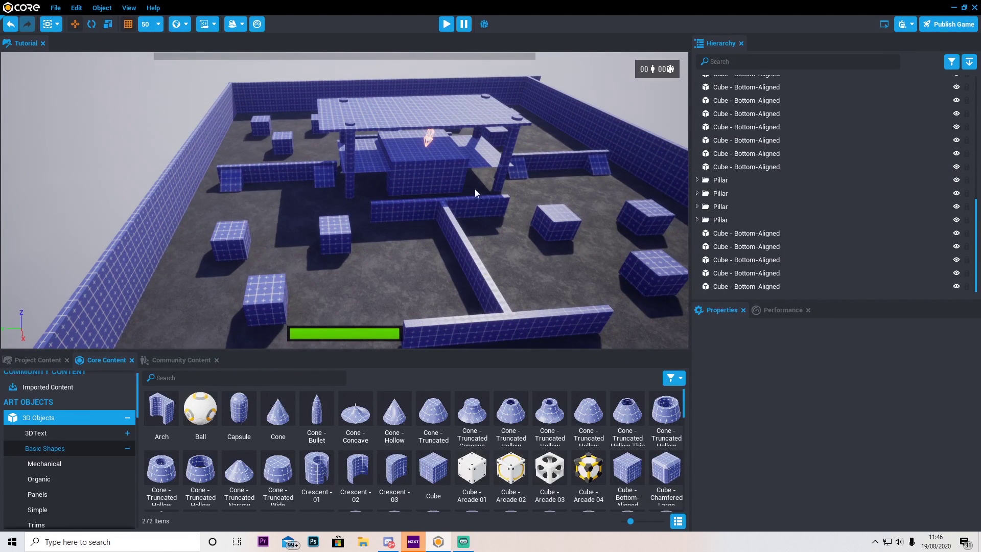
right_drag(474, 188, 427, 191)
key(w)
key(s)
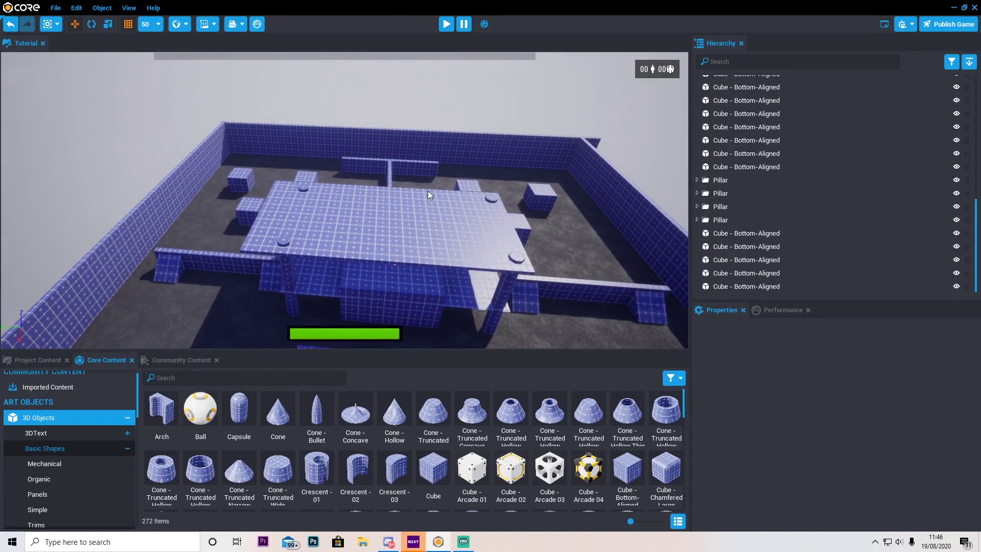
click(127, 418)
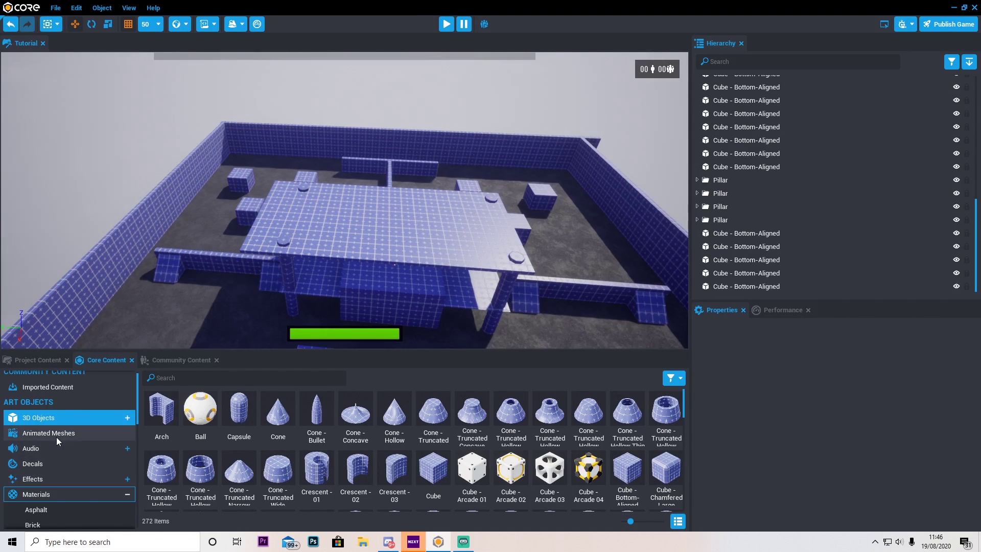
click(52, 495)
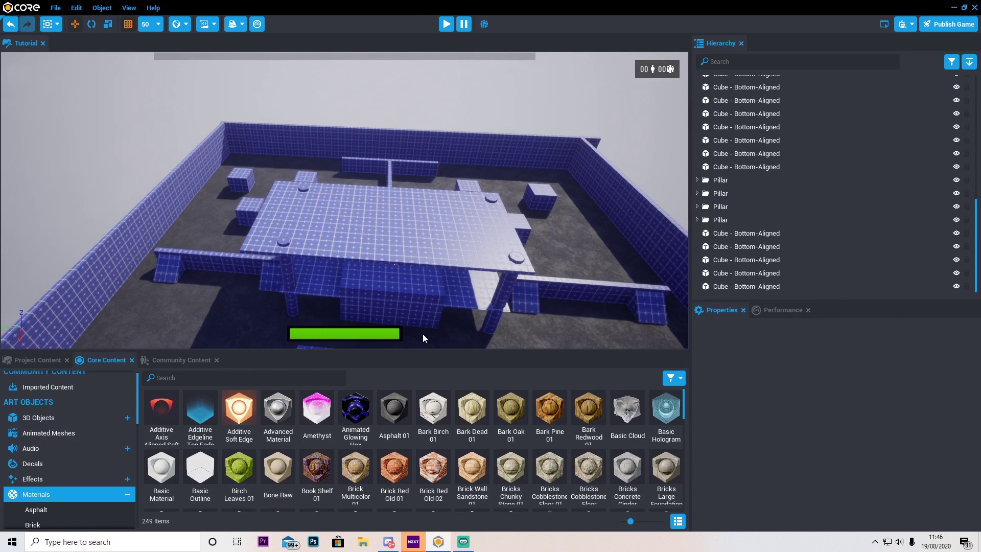
scroll(416, 452, down, 1)
right_drag(440, 280, 351, 275)
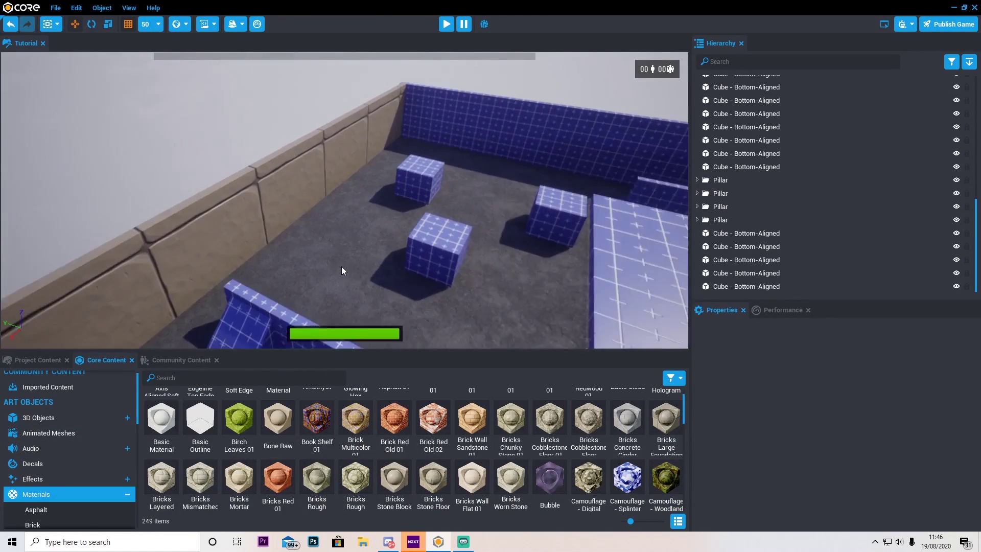
right_drag(342, 267, 498, 255)
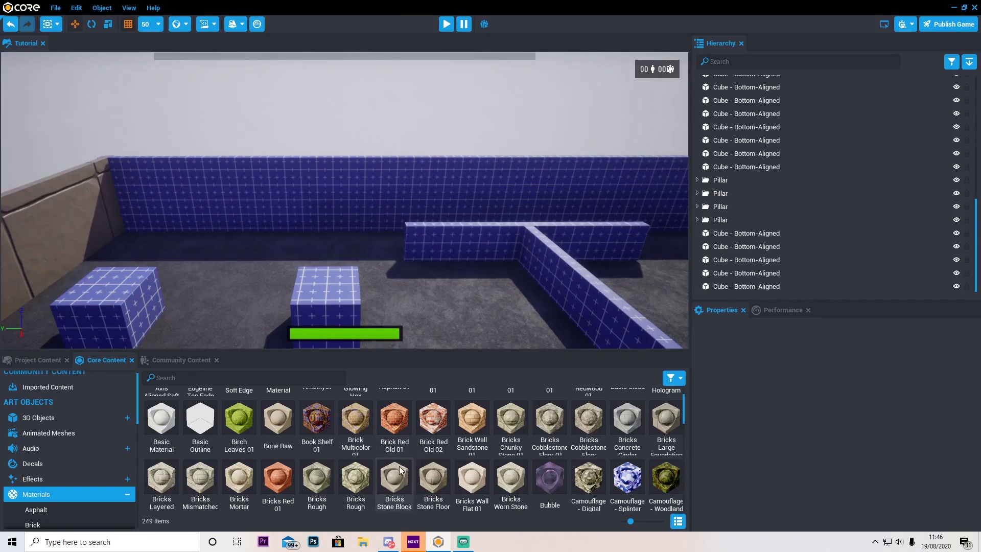
drag(395, 476, 412, 200)
Step: Cover the remaining perimeter walls with the same Bricks Stone Block material
right_drag(412, 199, 563, 224)
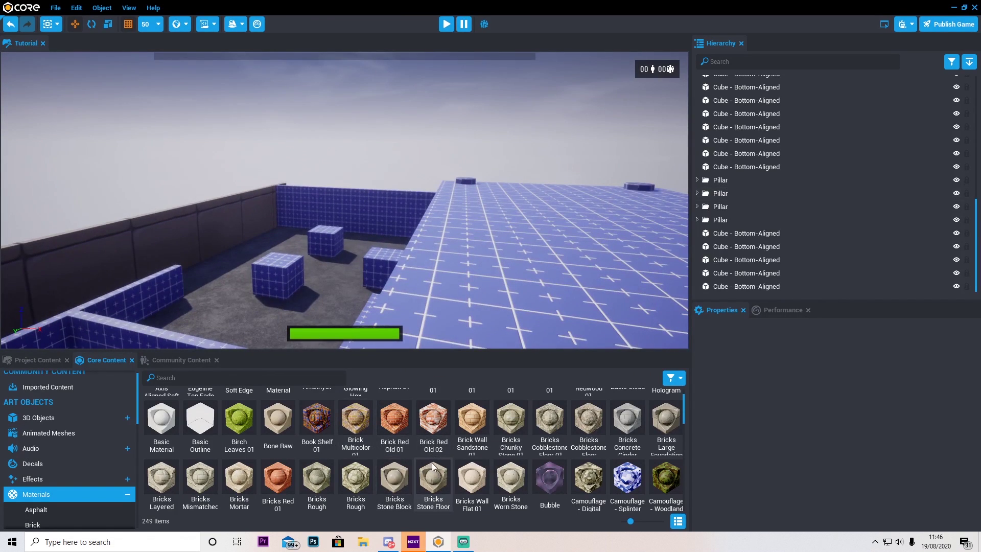
drag(433, 480, 364, 214)
right_drag(403, 286, 444, 283)
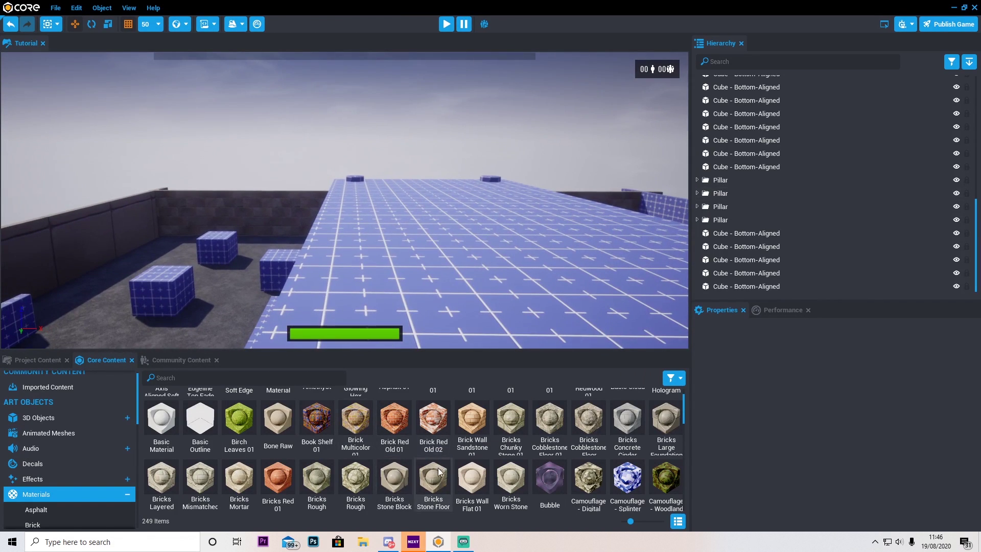
drag(396, 476, 297, 272)
right_drag(297, 272, 457, 348)
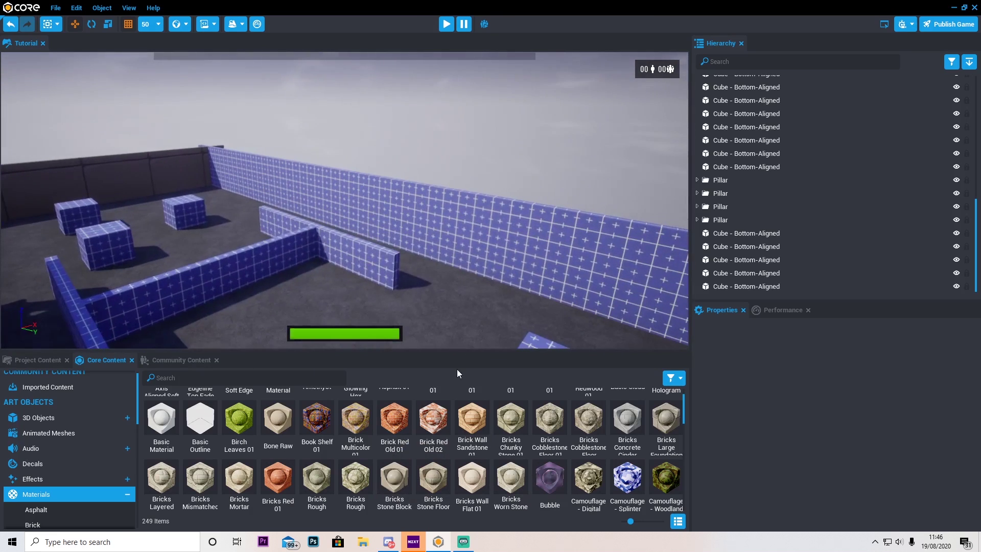
drag(360, 484, 422, 237)
Step: Apply Brick Wall Sandstone 01 to the low barriers around the arch, including both crosswise ends of each T
right_drag(422, 237, 156, 244)
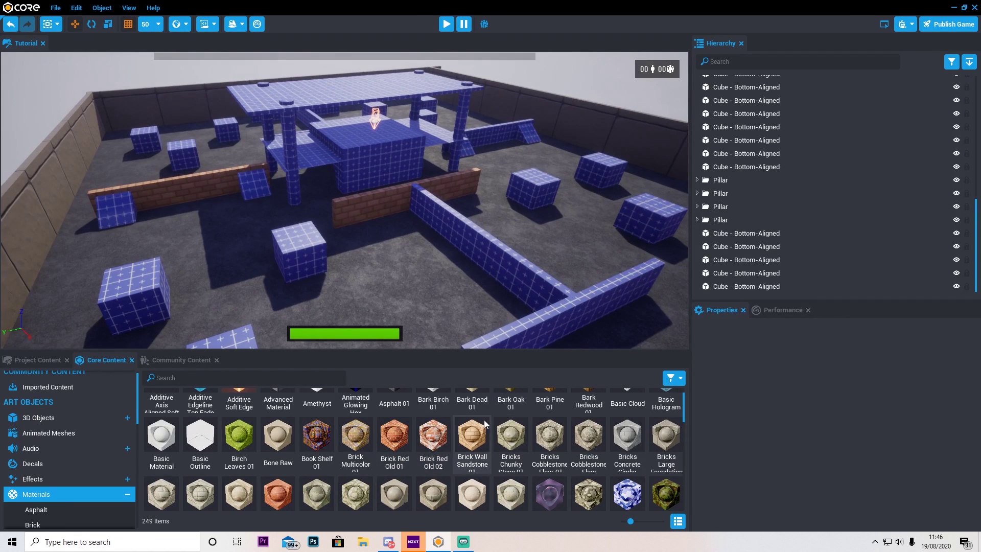
drag(474, 435, 479, 254)
right_drag(485, 297, 516, 299)
drag(473, 434, 463, 293)
right_drag(485, 284, 416, 244)
drag(472, 436, 441, 251)
Step: Find the Wood Planks material and apply it to the three cover cubes in one corner of the map
right_drag(441, 251, 7, 289)
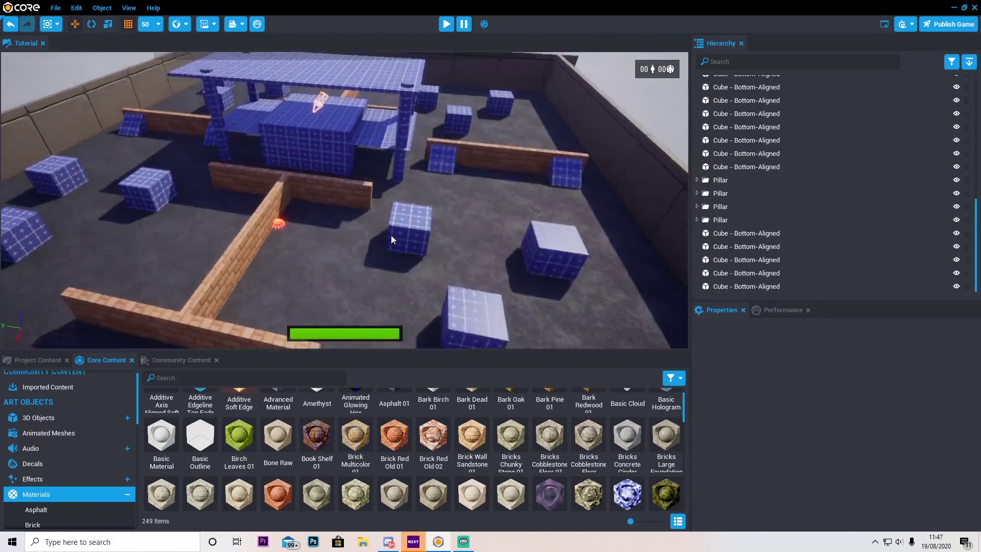
right_drag(391, 235, 412, 336)
scroll(537, 431, up, 1)
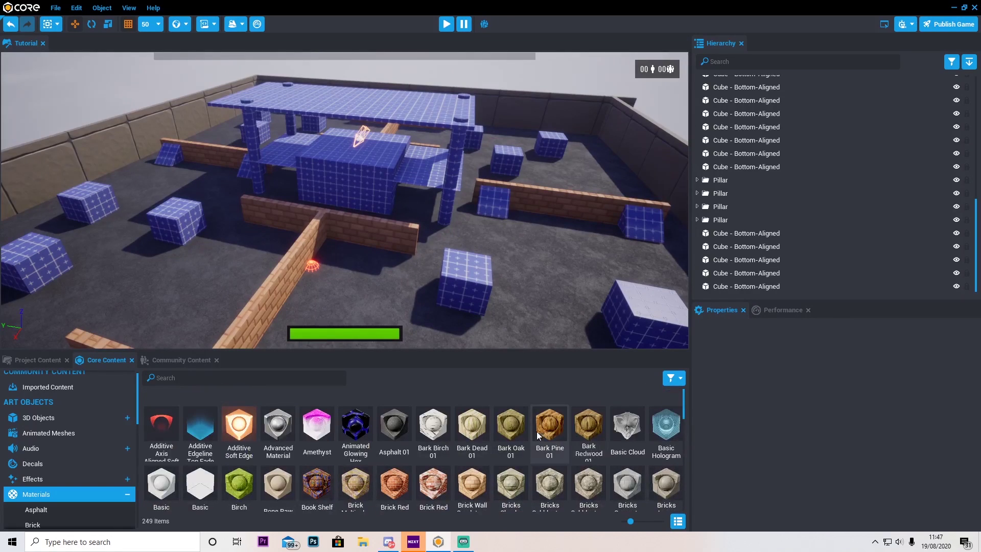
scroll(456, 489, down, 6)
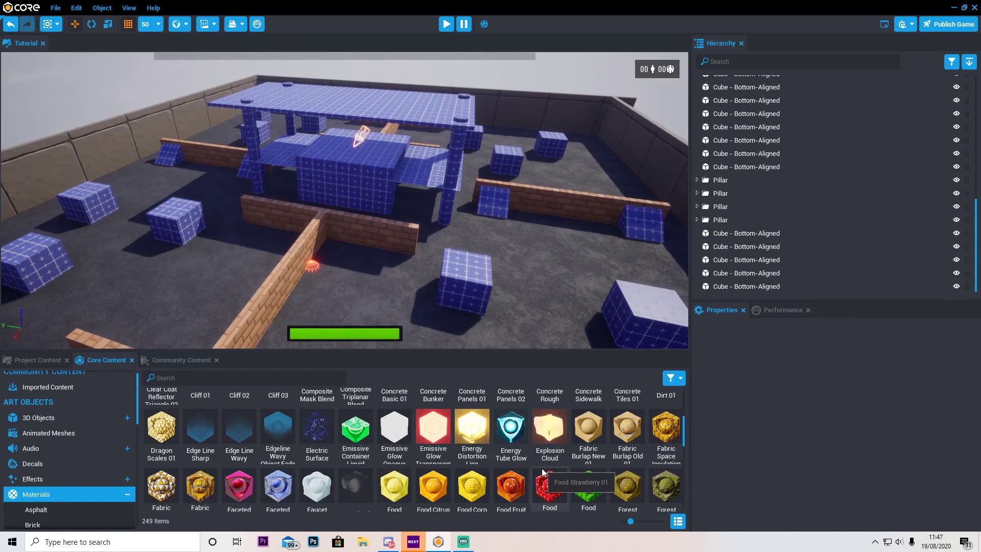
scroll(554, 468, down, 5)
scroll(554, 468, down, 10)
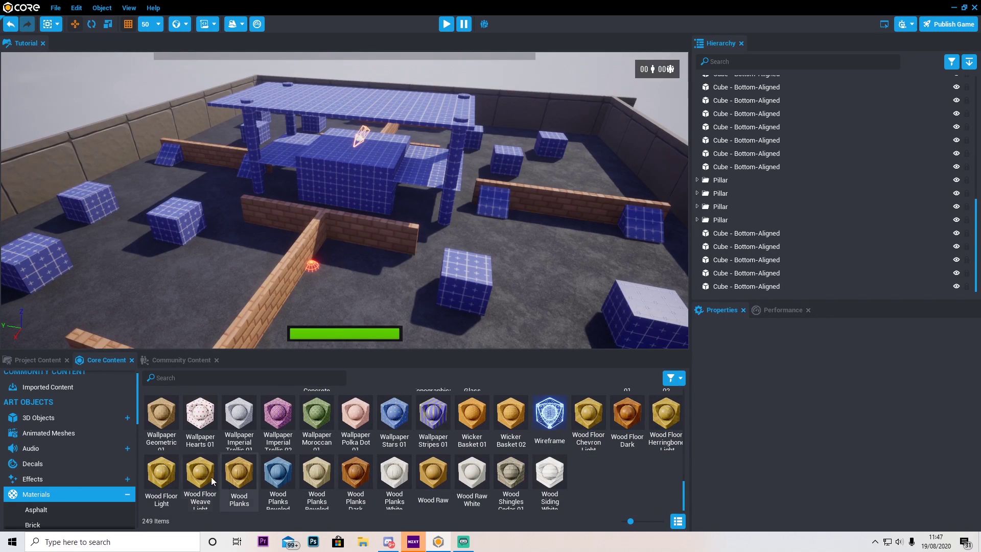
right_drag(348, 307, 406, 280)
drag(392, 458, 316, 296)
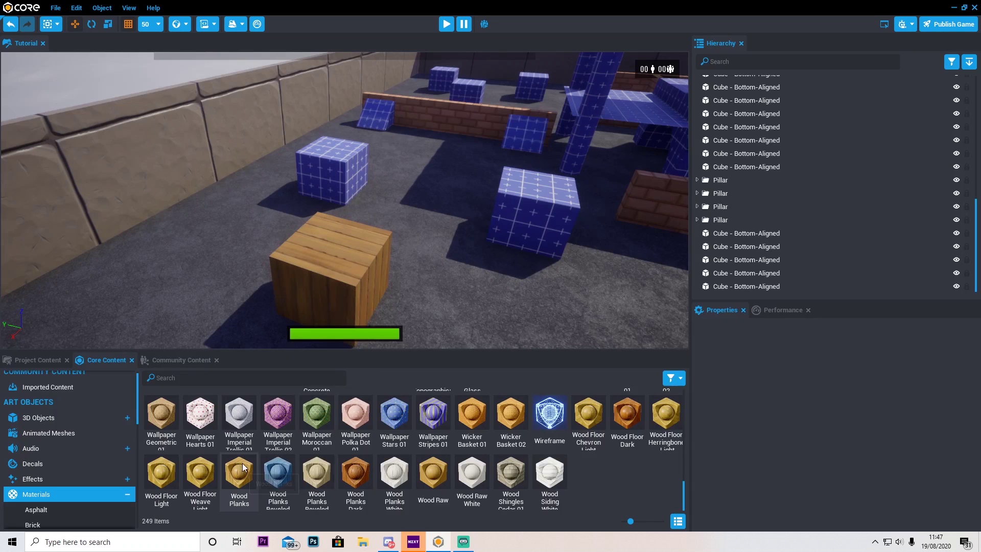
drag(244, 468, 505, 229)
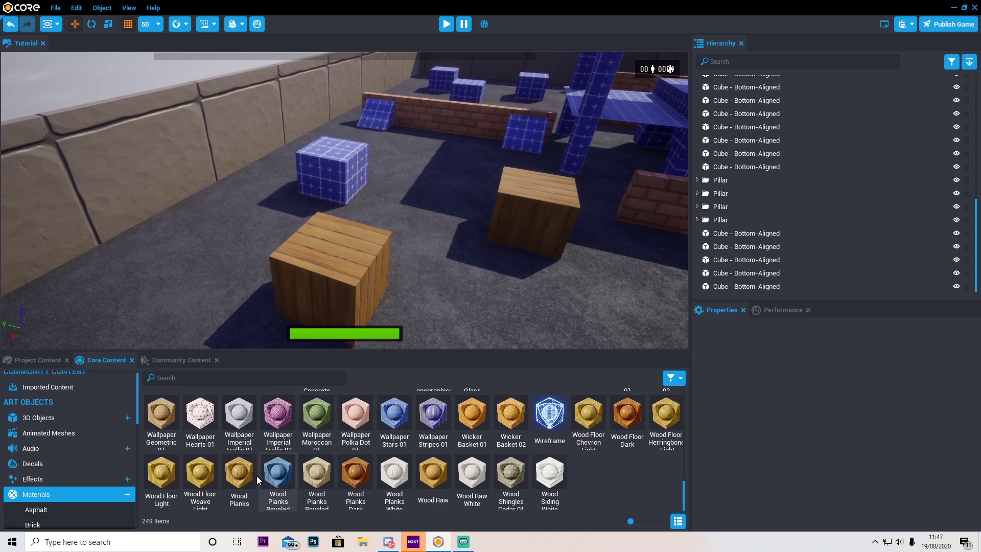
drag(251, 475, 328, 174)
Step: Apply Wood Planks to the remaining cover cubes across the map
right_drag(353, 207, 462, 232)
scroll(460, 235, down, 5)
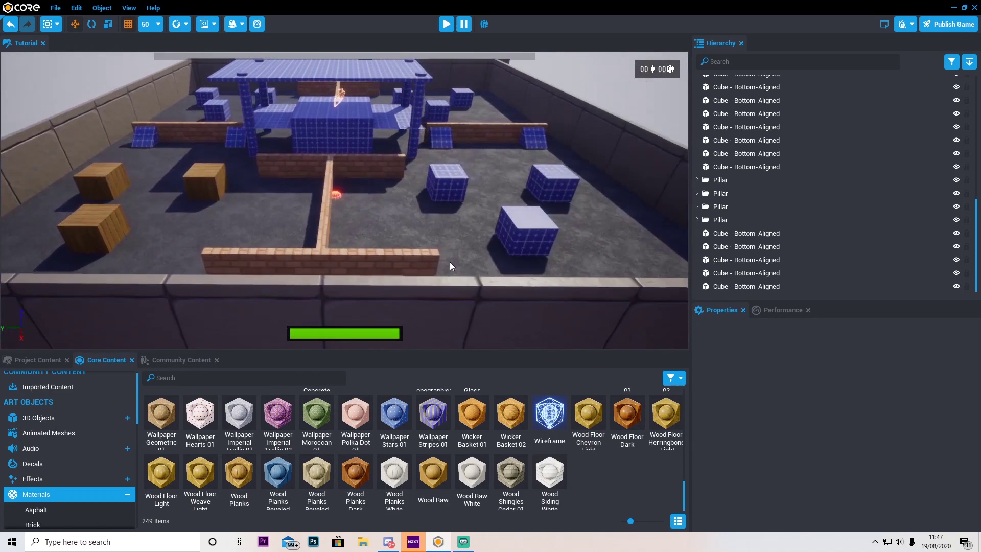
drag(239, 473, 536, 228)
drag(239, 475, 560, 187)
right_drag(564, 178, 504, 183)
key(w)
key(s)
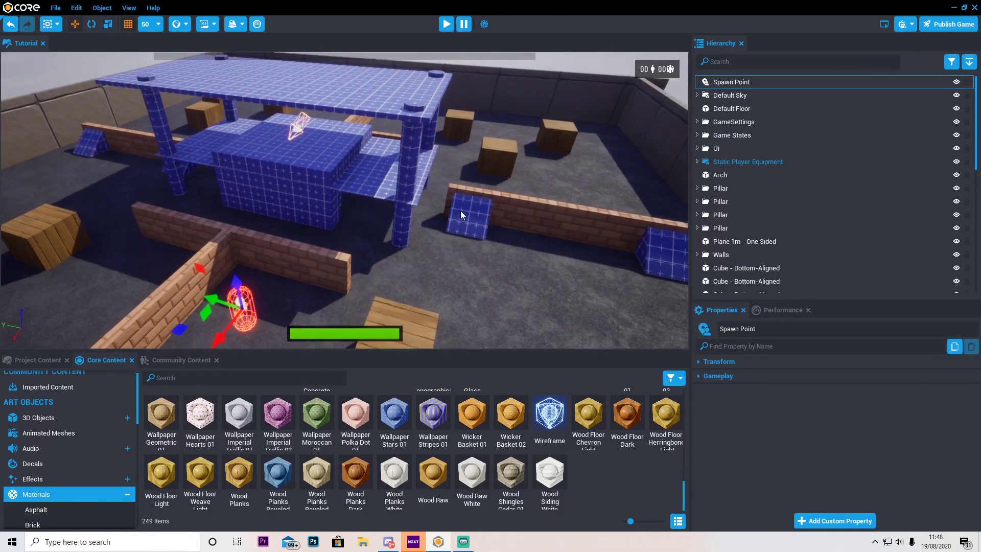
Step: Apply a plain grey material to the wedge ramps at the ends of the side barriers
right_drag(461, 211, 499, 223)
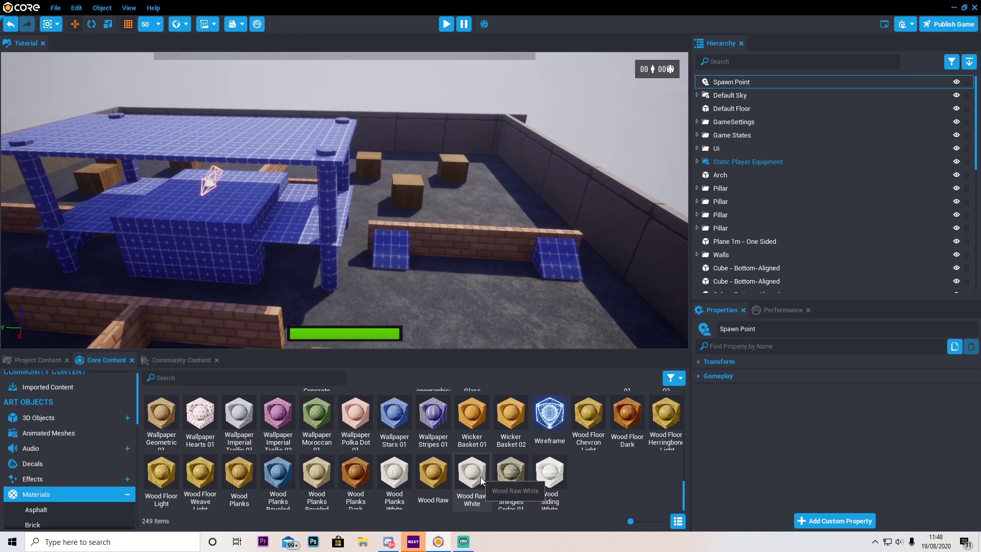
scroll(480, 476, up, 10)
right_drag(559, 306, 584, 309)
key(a)
key(d)
right_drag(248, 255, 247, 249)
key(s)
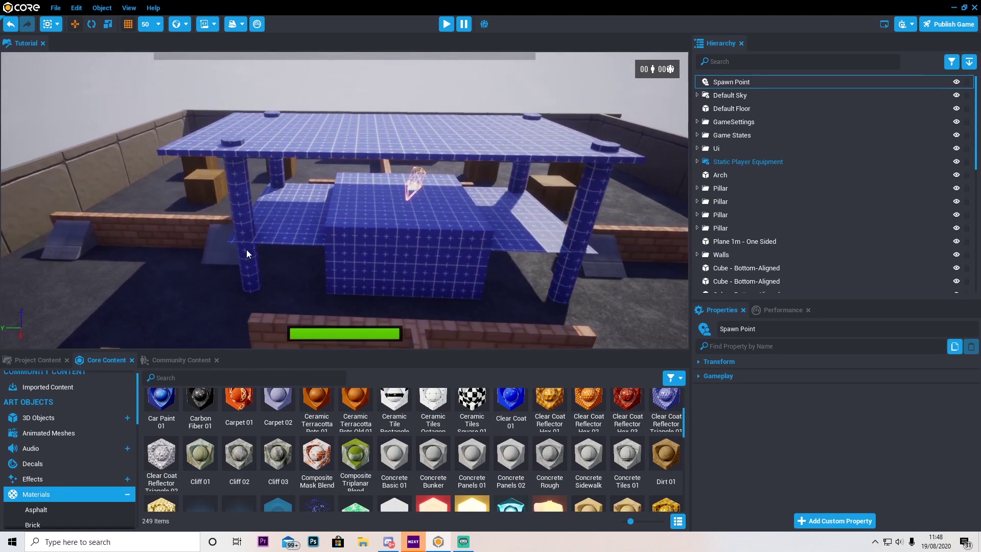
Step: Try Brick Red Old 01 on the central arch, and replace it with Brick Wall Sandstone 01
scroll(430, 445, up, 6)
drag(394, 483, 400, 264)
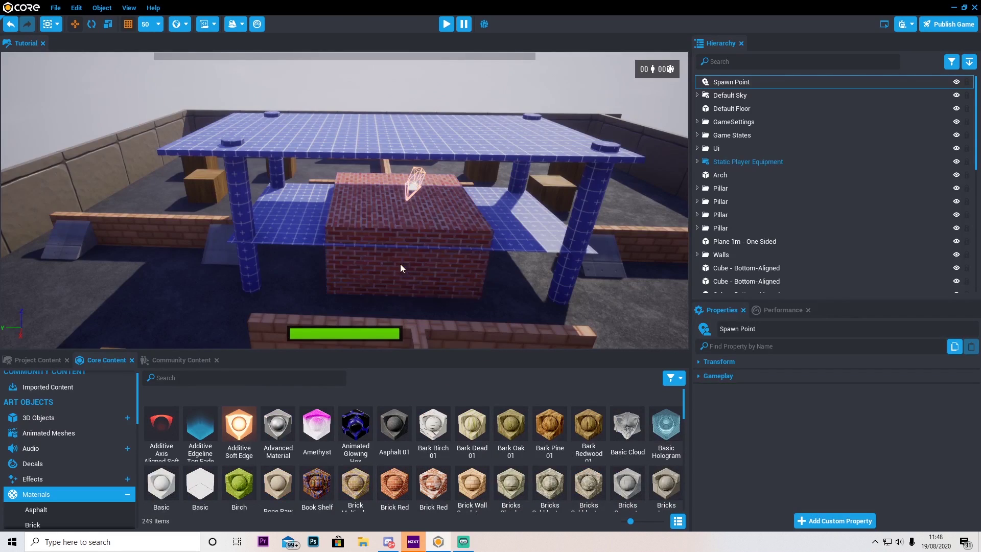
scroll(416, 277, down, 2)
drag(472, 483, 407, 293)
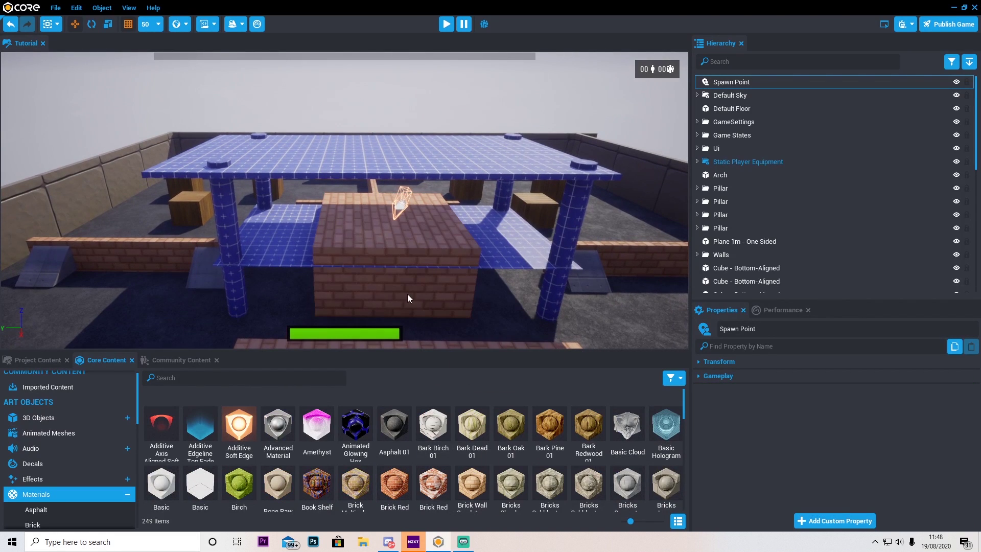
Step: Apply Basic Material to the lower and upper pillar pieces supporting the platforms and roof
scroll(401, 293, down, 2)
drag(446, 439, 260, 303)
drag(434, 481, 383, 272)
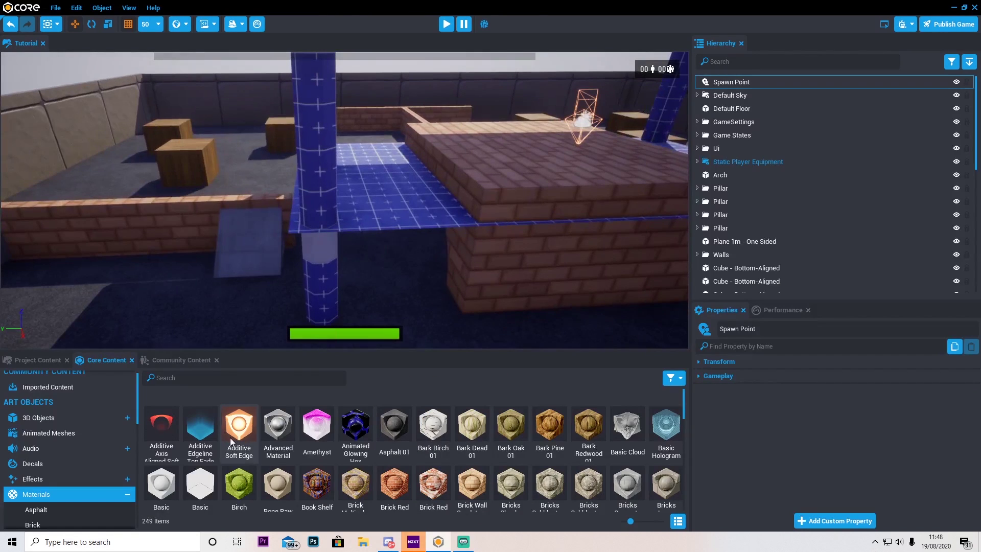
drag(165, 480, 316, 308)
drag(161, 478, 329, 321)
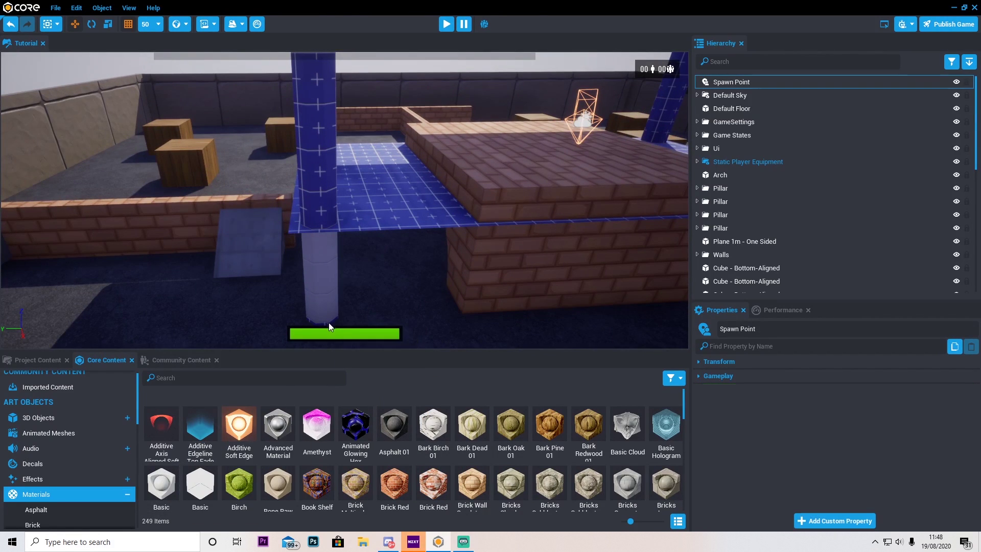
right_drag(397, 306, 377, 316)
drag(161, 484, 370, 286)
drag(166, 475, 339, 186)
Step: Apply Asphalt 01 to the roof slab and the lower platform, and clear the selection
right_drag(347, 179, 369, 143)
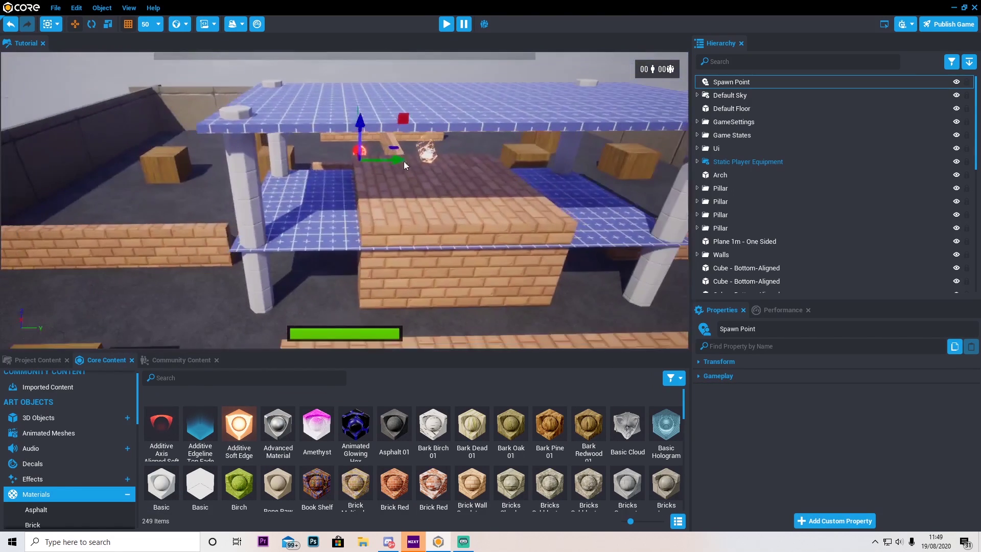
drag(394, 429, 340, 132)
right_drag(339, 131, 649, 153)
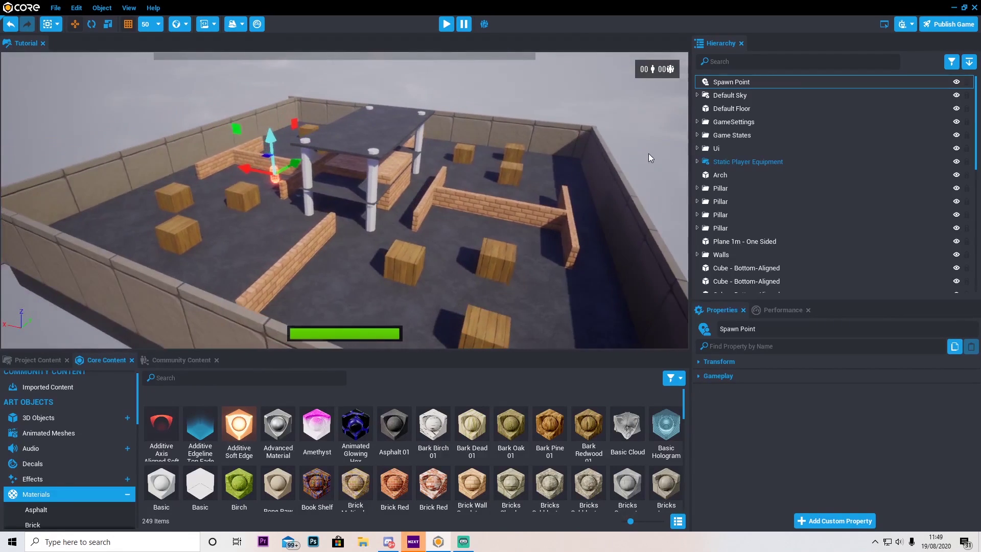
click(582, 154)
right_drag(582, 154, 525, 169)
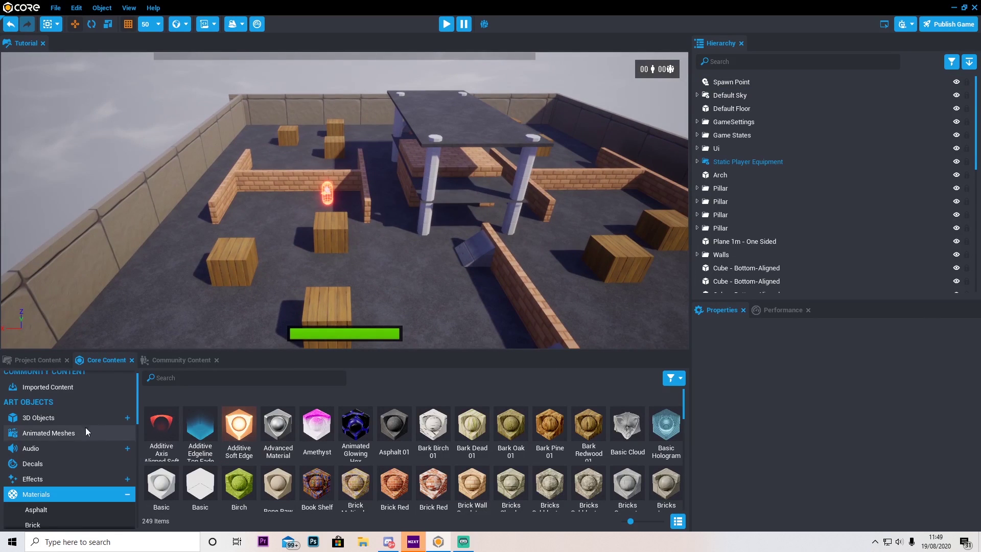
Step: Browse the 3D Objects library for scenery to decorate the map
click(74, 417)
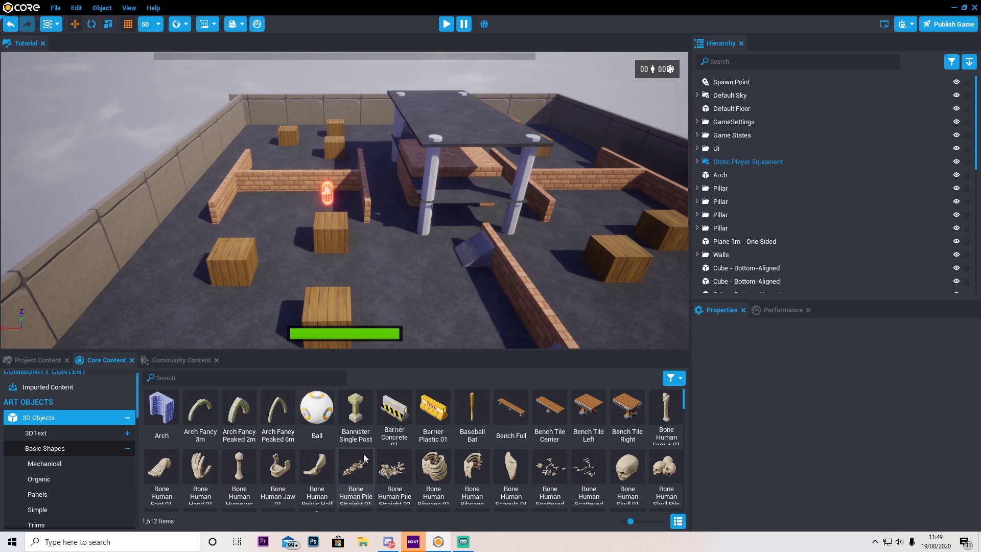
scroll(363, 454, down, 3)
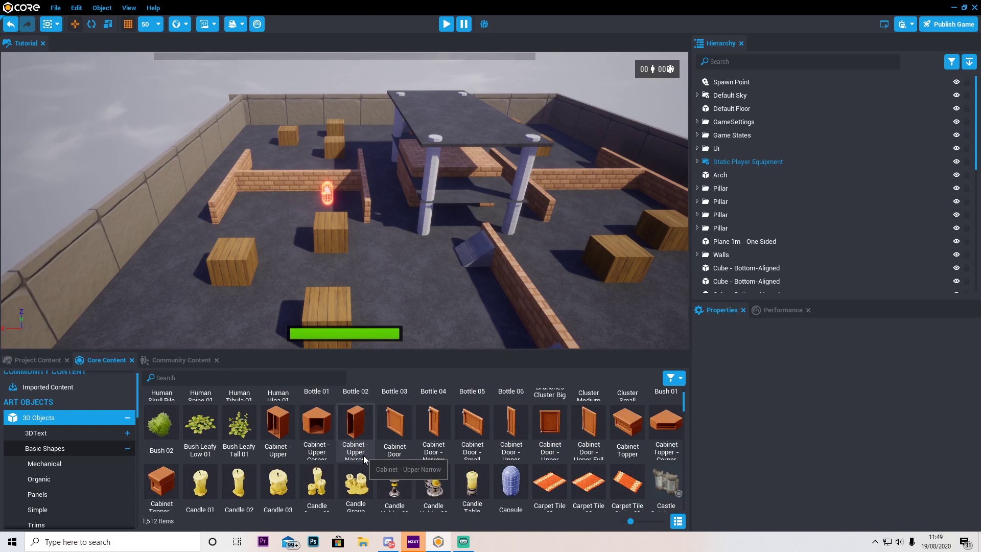
key(w)
right_drag(352, 290, 326, 280)
scroll(470, 460, down, 2)
scroll(471, 461, down, 10)
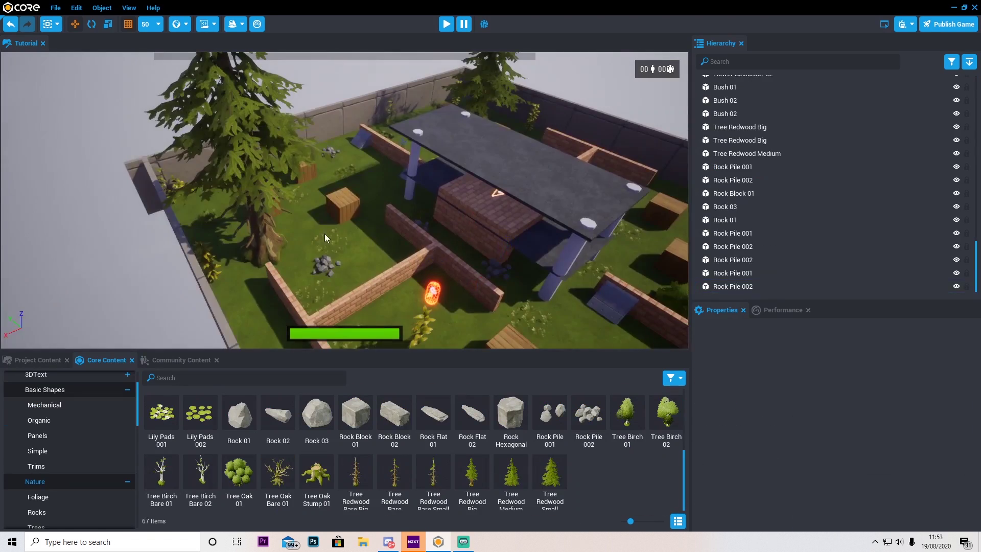
Step: Look over the decorated map, and review the Nature objects and the grass materials in the content library
scroll(456, 234, down, 3)
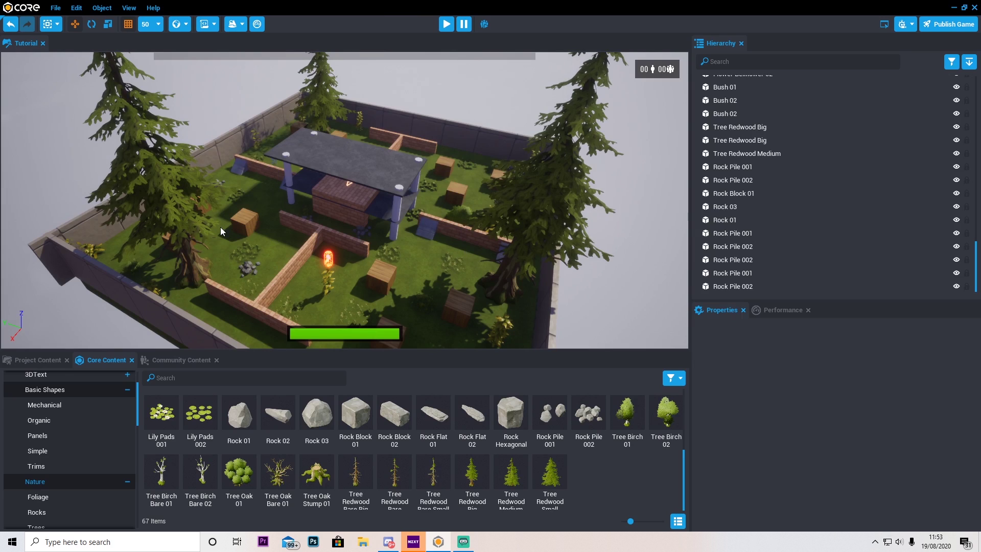
click(53, 484)
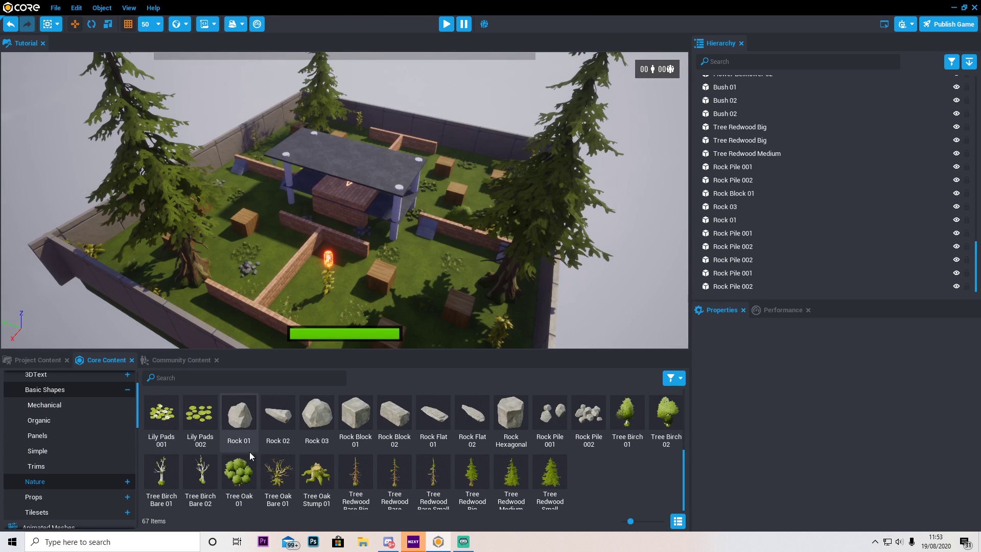
scroll(469, 393, up, 2)
scroll(469, 394, up, 2)
scroll(519, 429, down, 3)
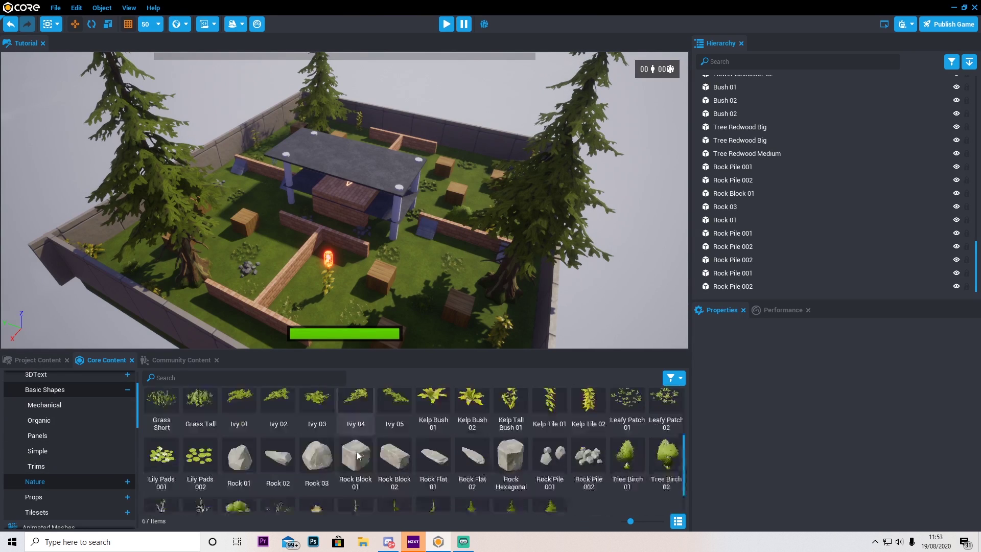
scroll(109, 456, down, 2)
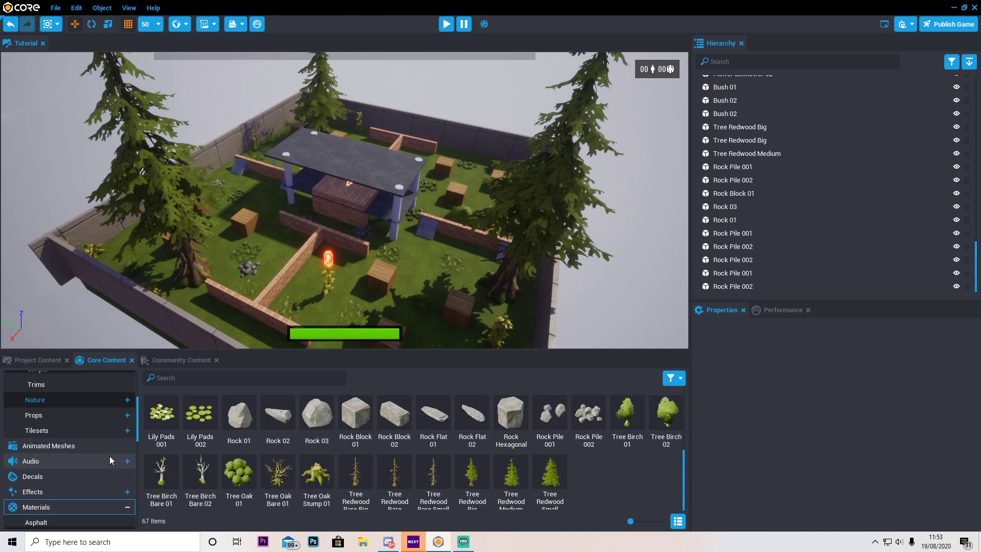
click(35, 507)
scroll(511, 481, down, 5)
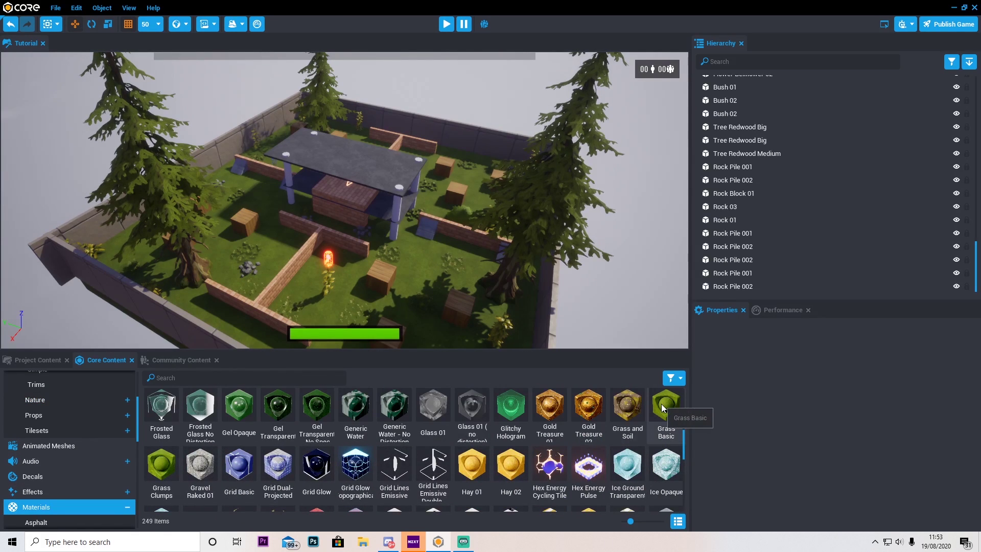
right_drag(533, 284, 572, 282)
scroll(578, 287, down, 2)
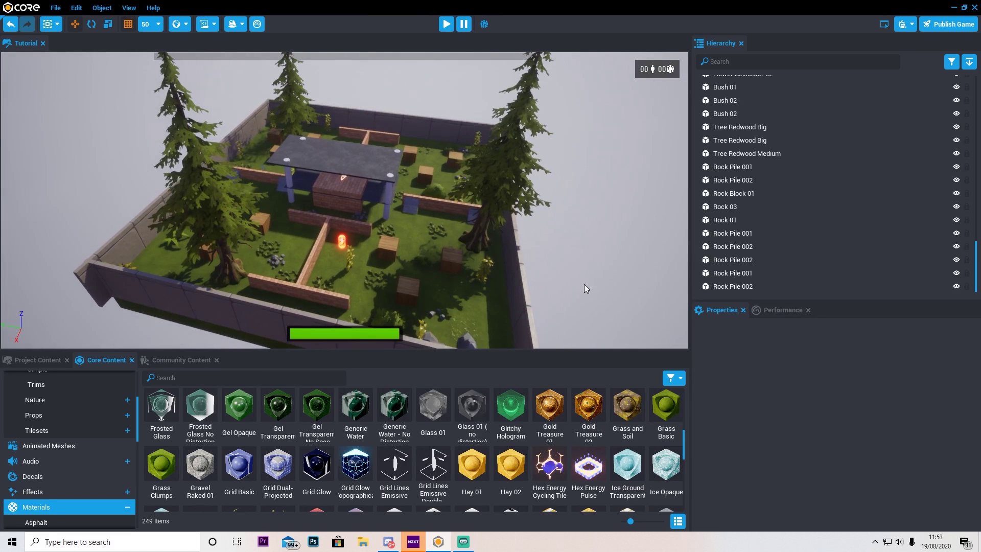